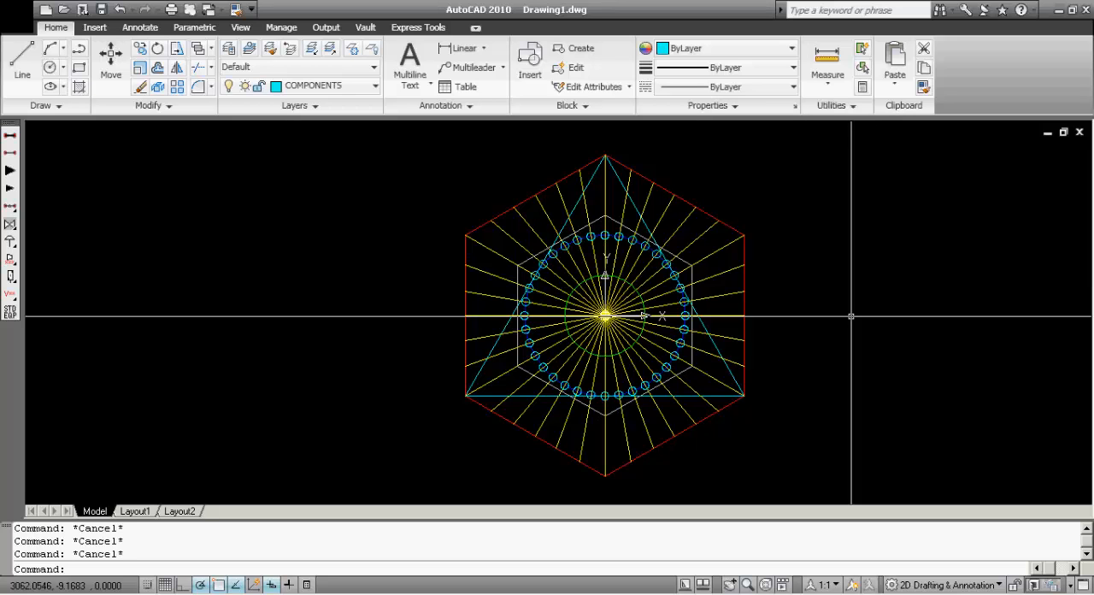
Select individual radial lines in the hexagon's upper-right part one at a time and clear the selection
{"action": "left_click", "coordinate": [713, 225]}
{"action": "left_click", "coordinate": [667, 243]}
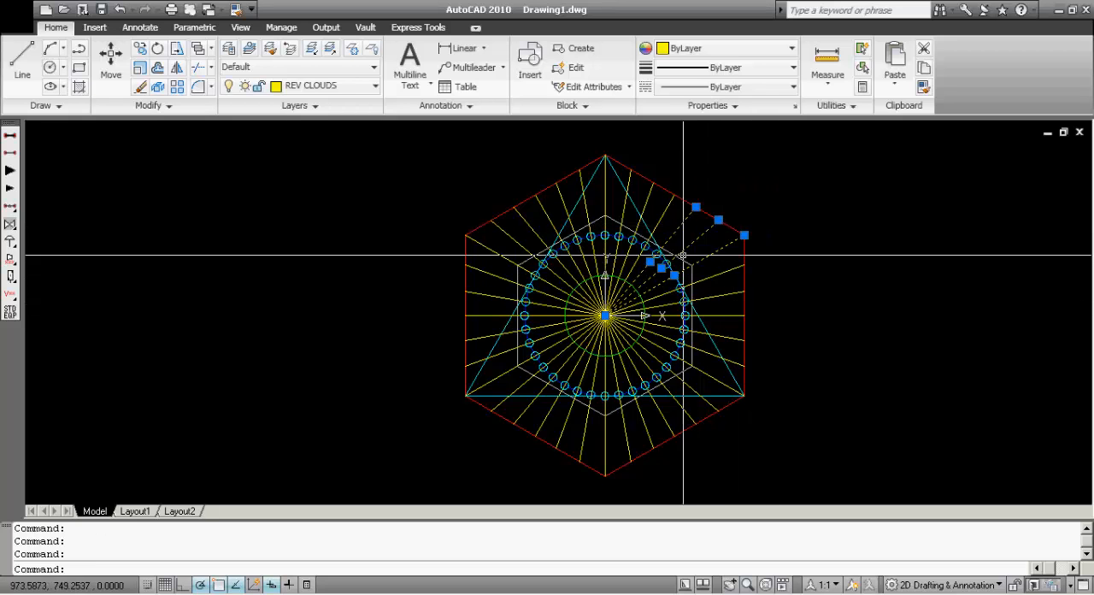
{"action": "key", "text": "Escape"}
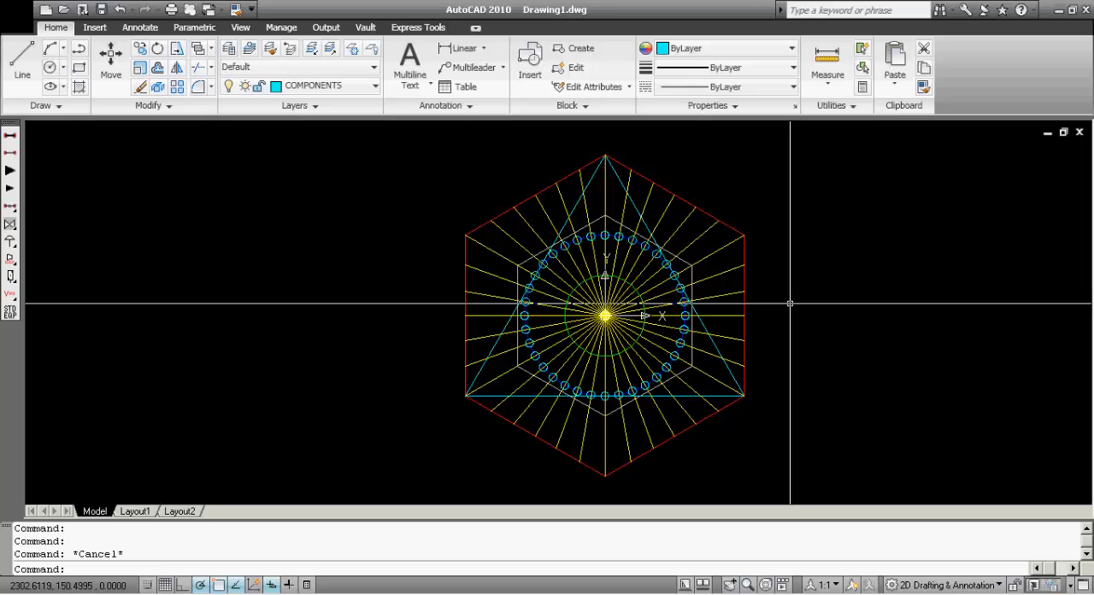
Select everything touched by a crossing window over the hexagon's upper-right quadrant and clear the selection
{"action": "left_click", "coordinate": [847, 323]}
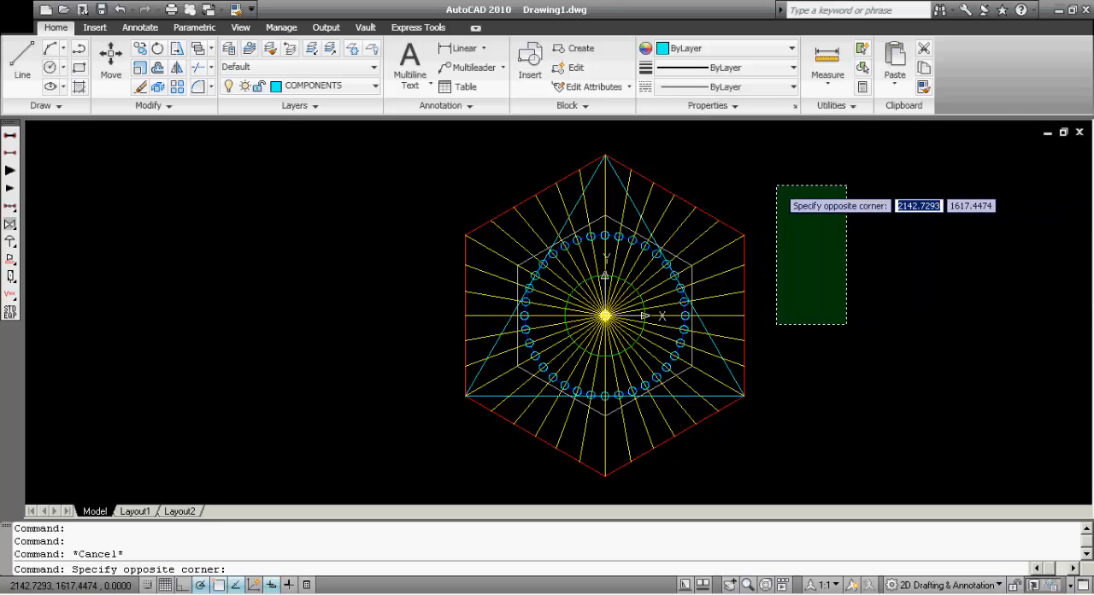
{"action": "key", "text": "Escape"}
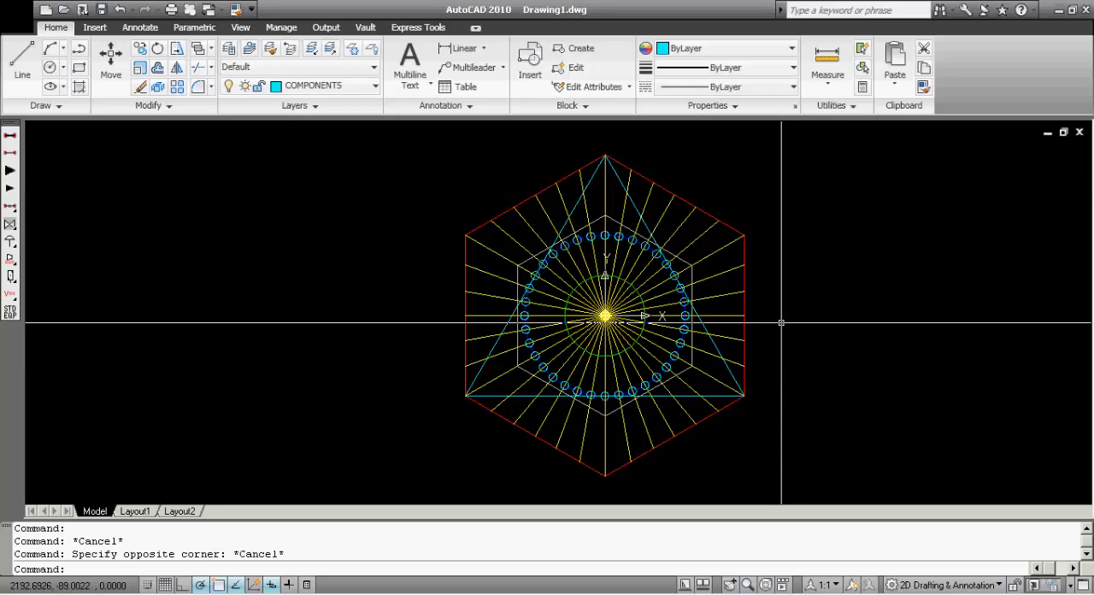
{"action": "left_click", "coordinate": [770, 324]}
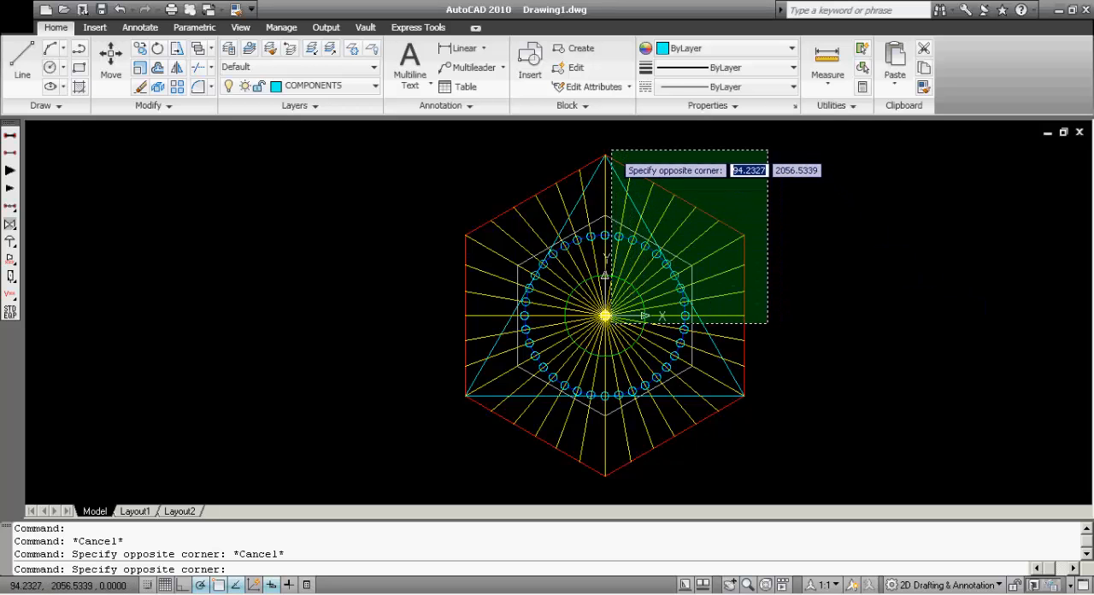
{"action": "left_click", "coordinate": [609, 152]}
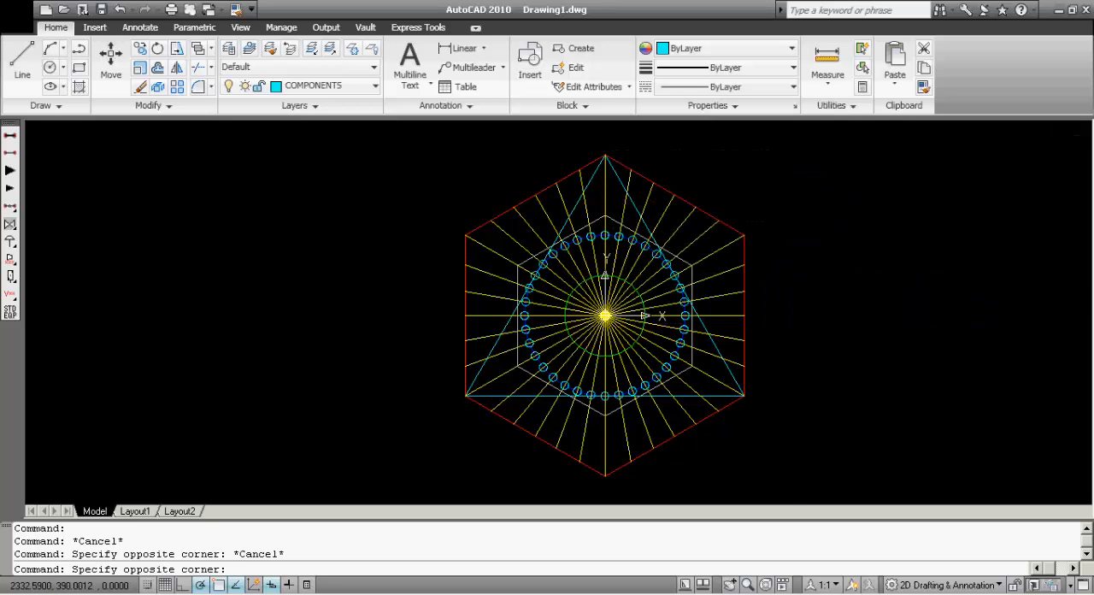
{"action": "left_click", "coordinate": [761, 308]}
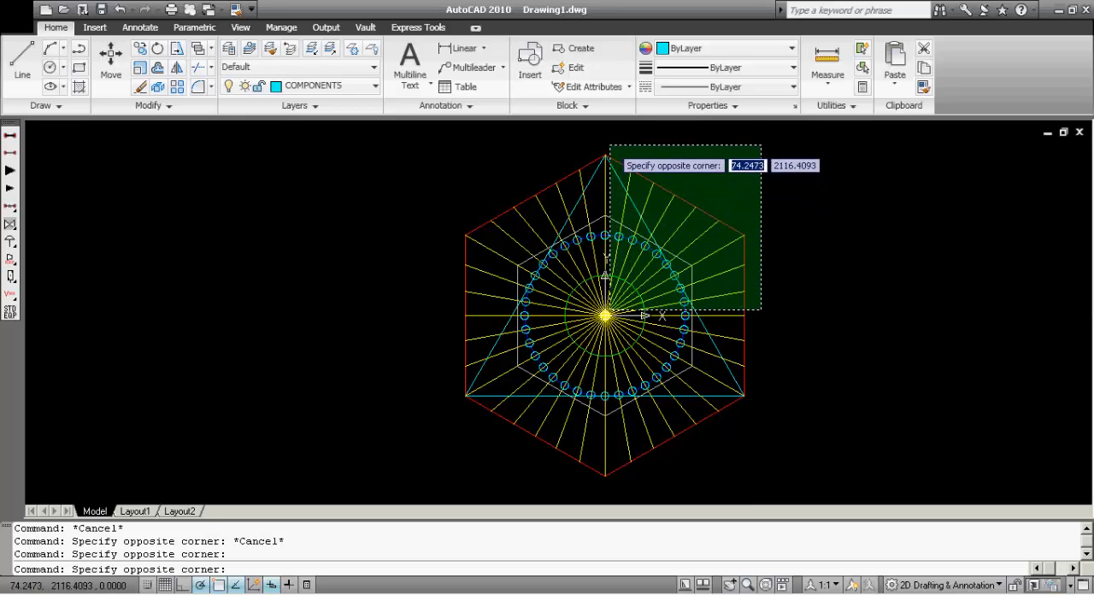
{"action": "left_click", "coordinate": [612, 146]}
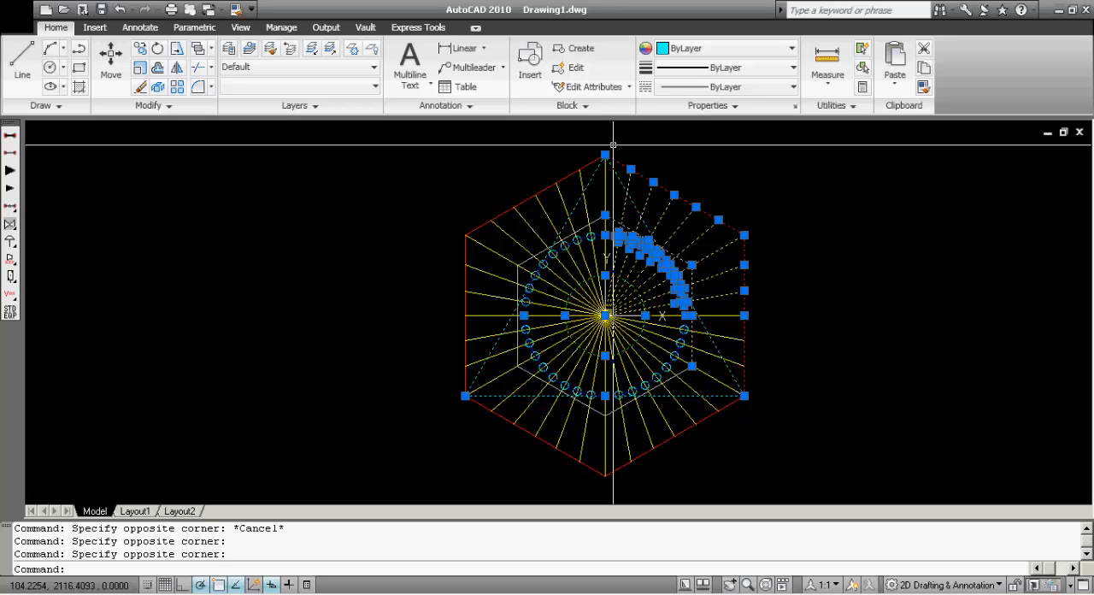
{"action": "key", "text": "Escape"}
Select only the small circles fully enclosed by a regular window over the upper-right quadrant and clear the selection
{"action": "left_click", "coordinate": [612, 145]}
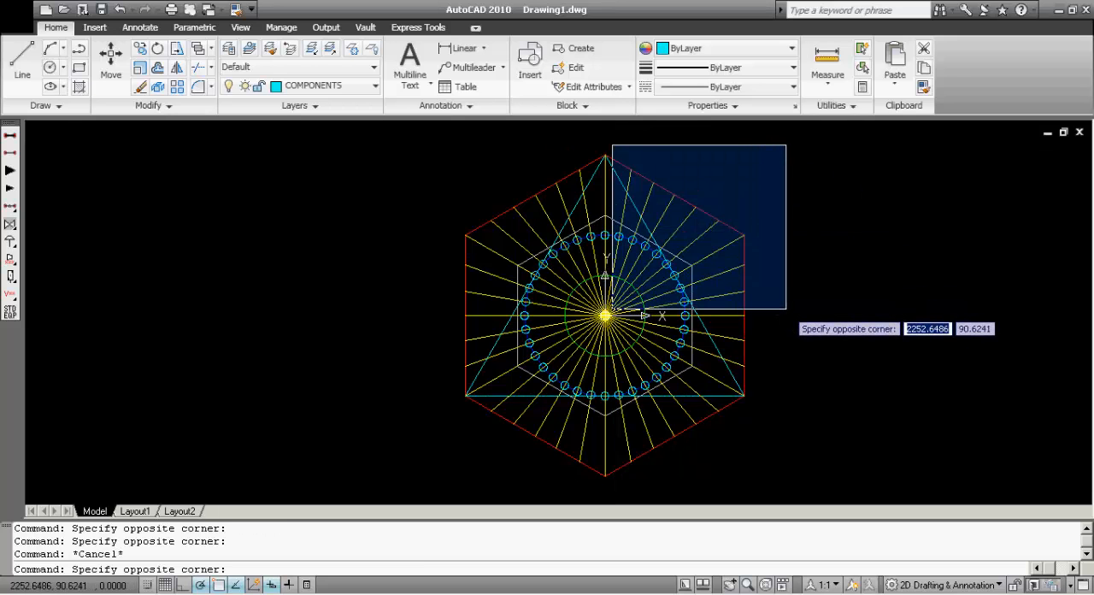
{"action": "left_click", "coordinate": [785, 308]}
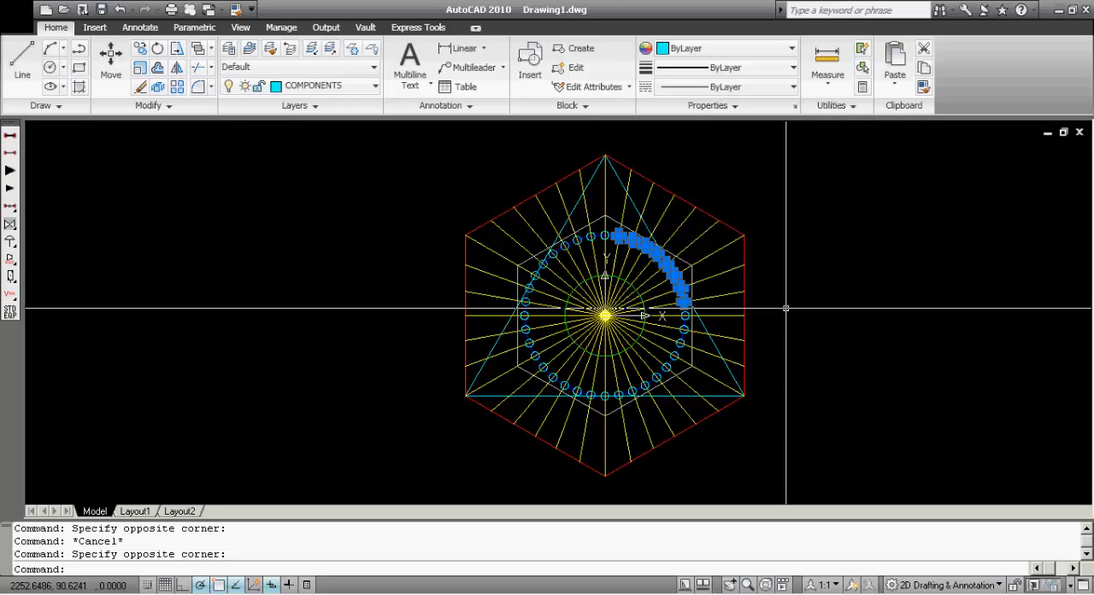
{"action": "key", "text": "Escape"}
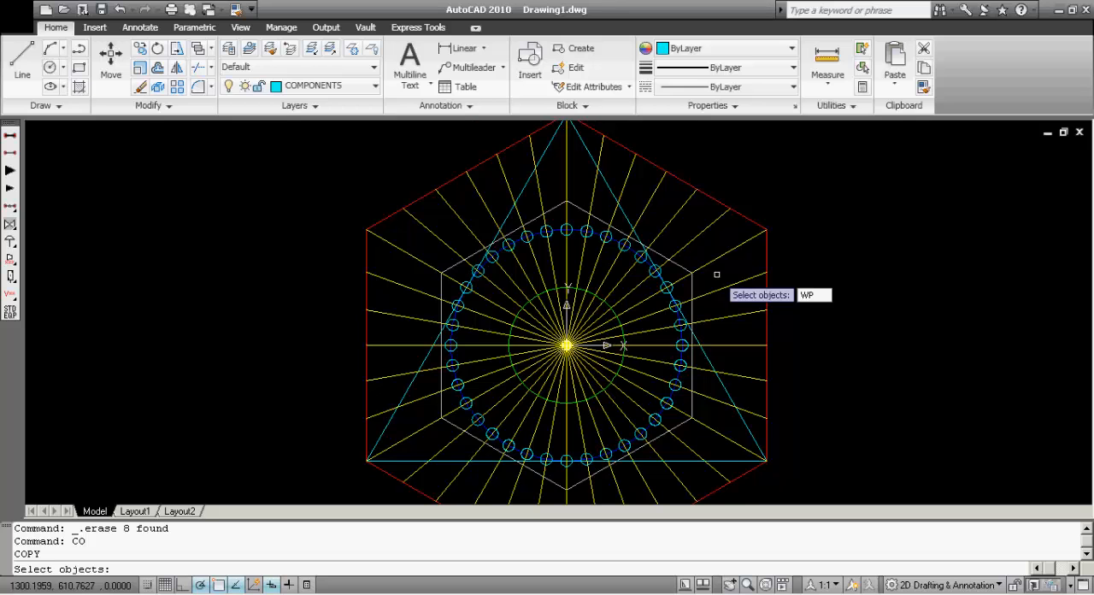
With object snap off, select the enclosed upper-right small circles and inner hexagon edge for copying using a window polygon (WP)
{"action": "key", "text": "Return"}
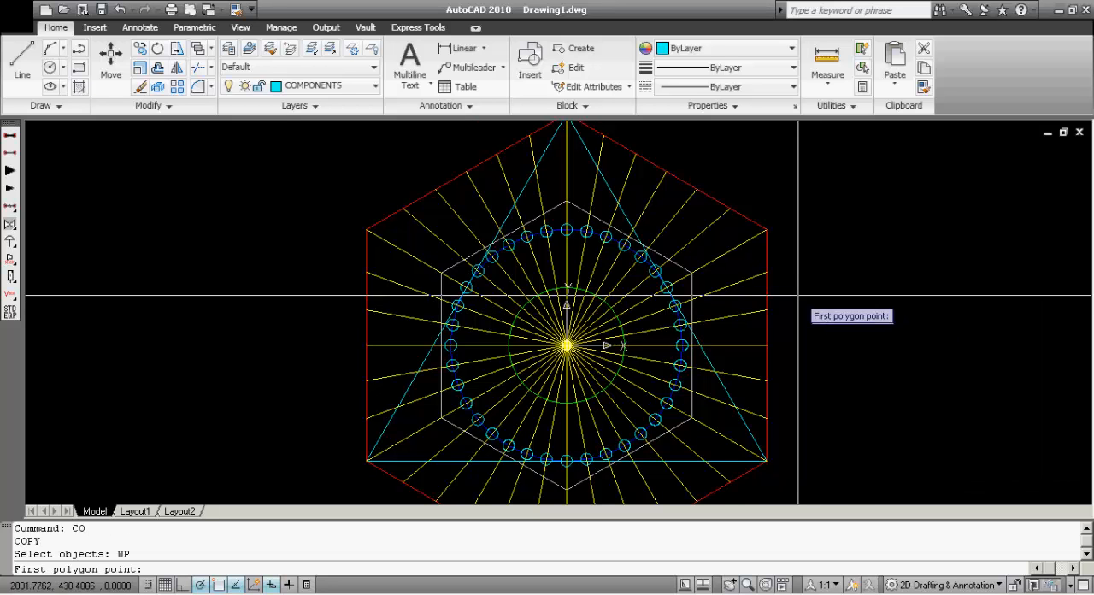
{"action": "key", "text": "F3"}
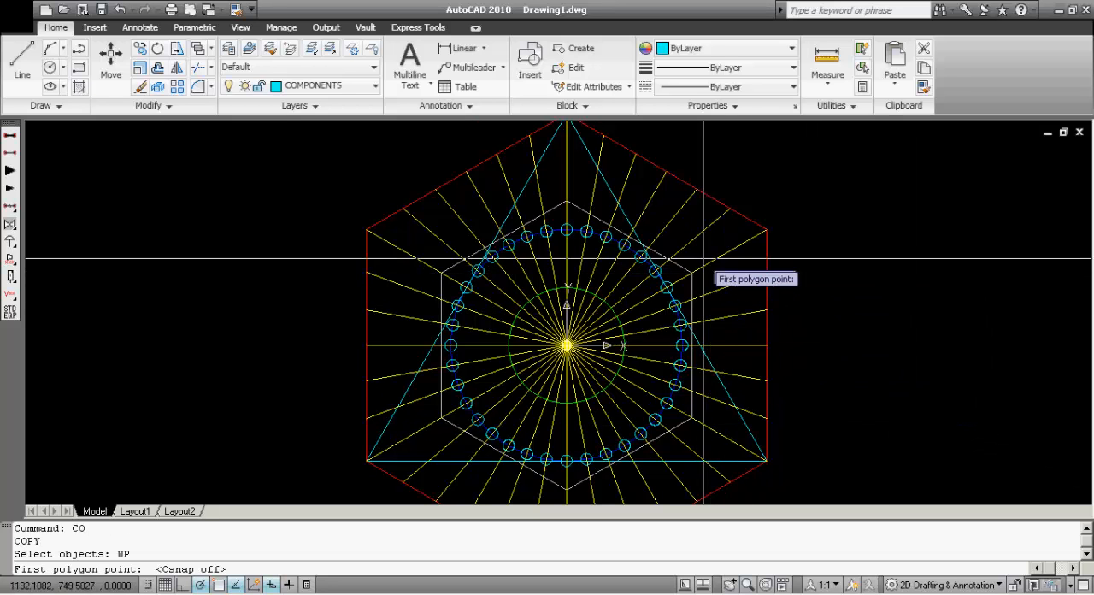
{"action": "left_click", "coordinate": [724, 275]}
{"action": "left_click", "coordinate": [663, 220]}
{"action": "left_click", "coordinate": [545, 177]}
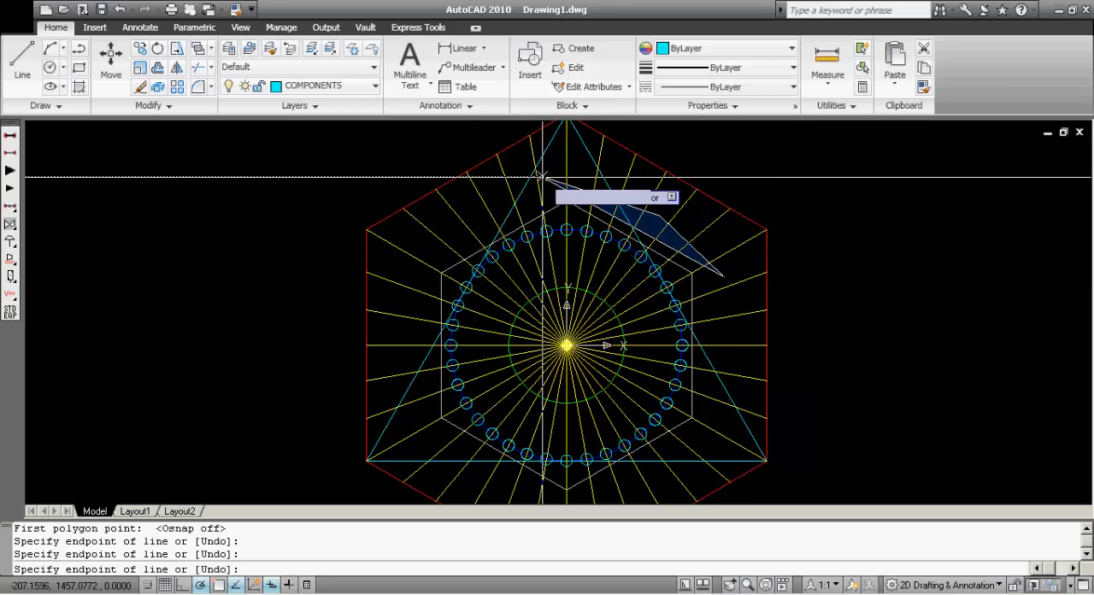
{"action": "left_click", "coordinate": [489, 221]}
{"action": "left_click", "coordinate": [542, 311]}
{"action": "left_click", "coordinate": [662, 342]}
{"action": "left_click", "coordinate": [723, 342]}
{"action": "key", "text": "Return"}
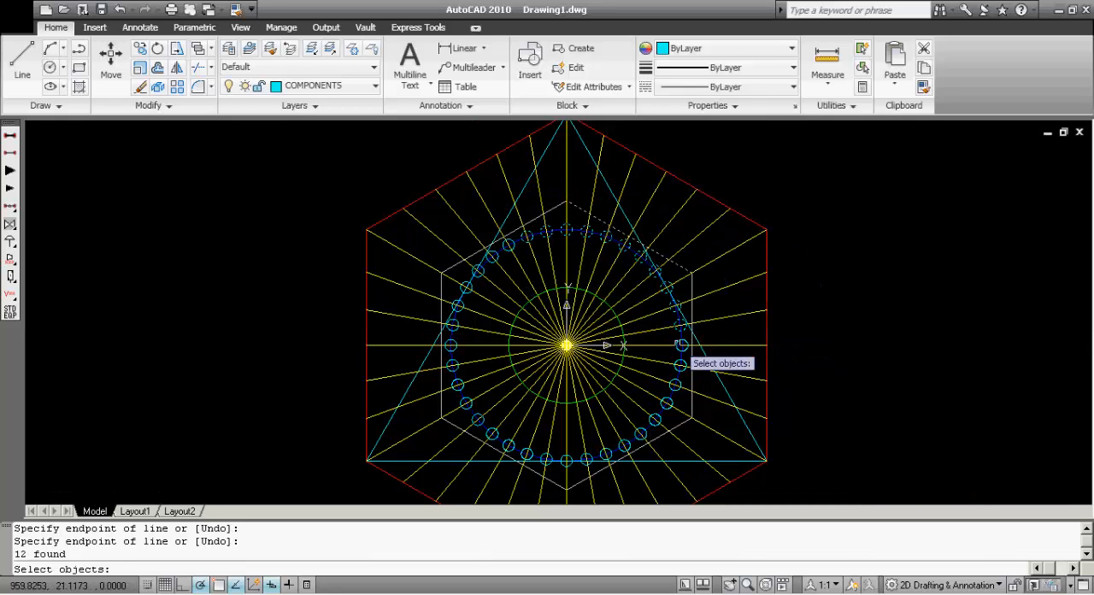
Copy the selected circles and hexagon edge from the figure's centre to a point about 2931 units to the right at 0°
{"action": "key", "text": "Return"}
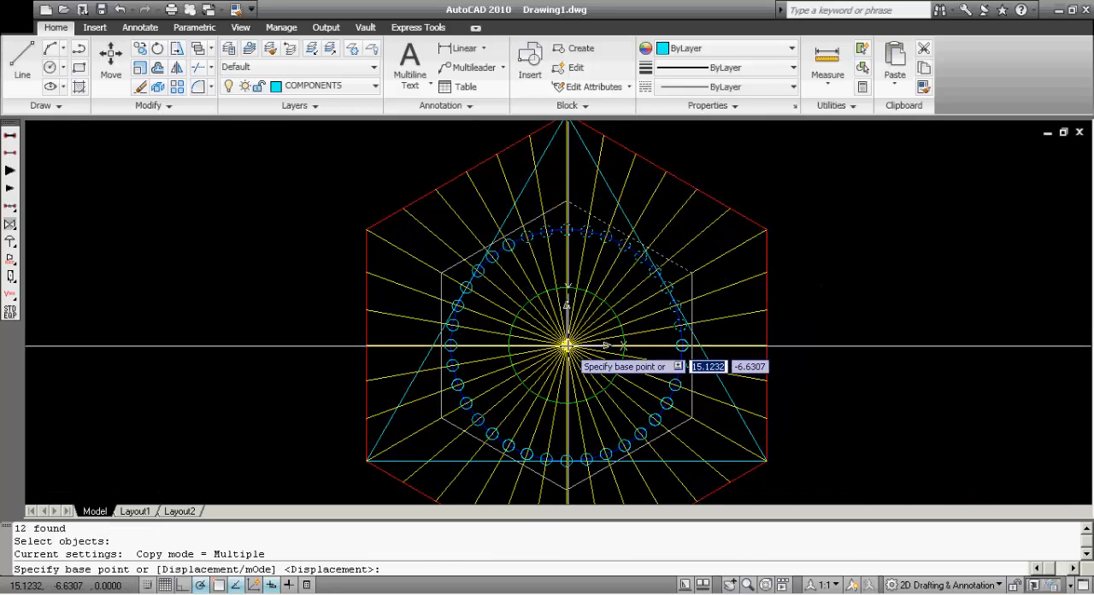
{"action": "left_click", "coordinate": [567, 345]}
{"action": "scroll", "coordinate": [906, 346], "scroll_direction": "up", "scroll_amount": 2}
{"action": "left_click", "coordinate": [907, 346]}
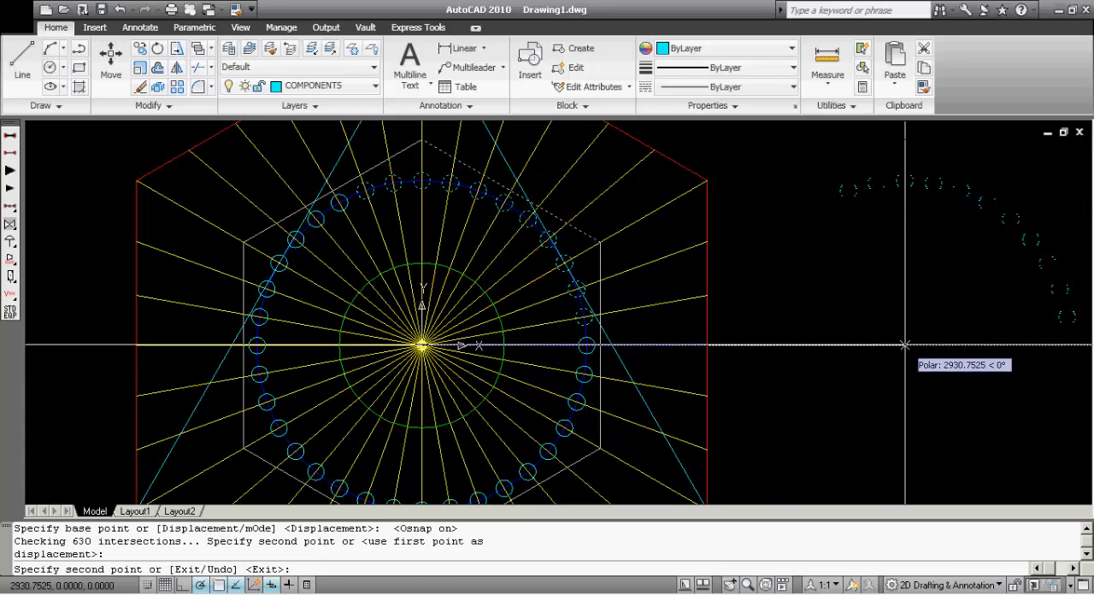
{"action": "key", "text": "Return"}
Erase the copied circles and hexagon edge beside the original figure
{"action": "scroll", "coordinate": [856, 343], "scroll_direction": "down", "scroll_amount": 2}
{"action": "left_click", "coordinate": [1038, 358]}
{"action": "left_click", "coordinate": [859, 183]}
{"action": "type", "text": "E"}
{"action": "key", "text": "Return"}
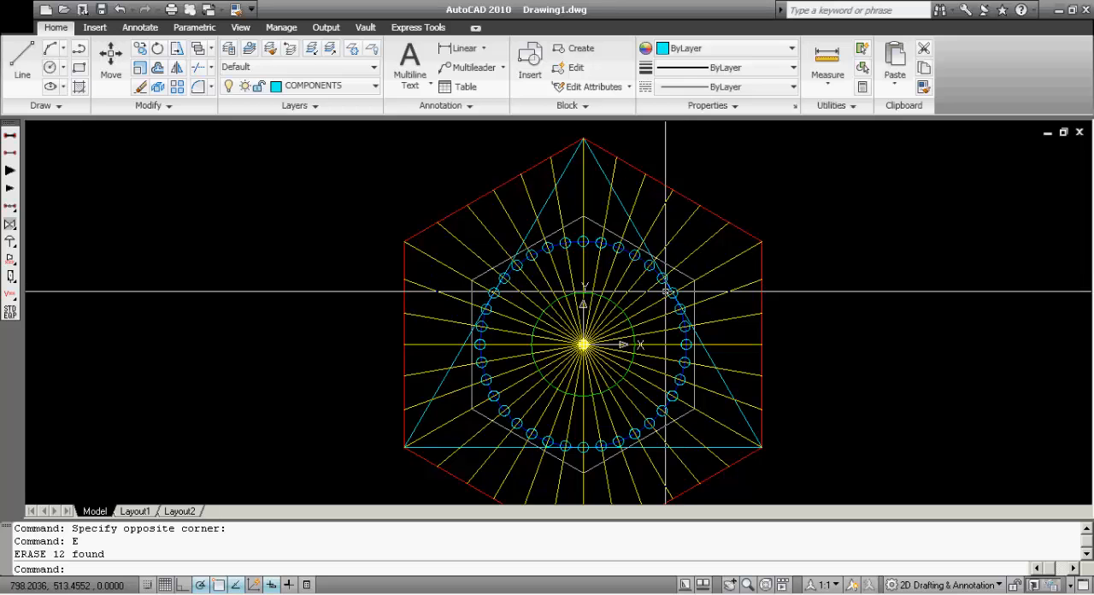
With object snap off, select the objects touching a crossing polygon (CP) around the figure's upper-right part for the Copy command
{"action": "key", "text": "Return"}
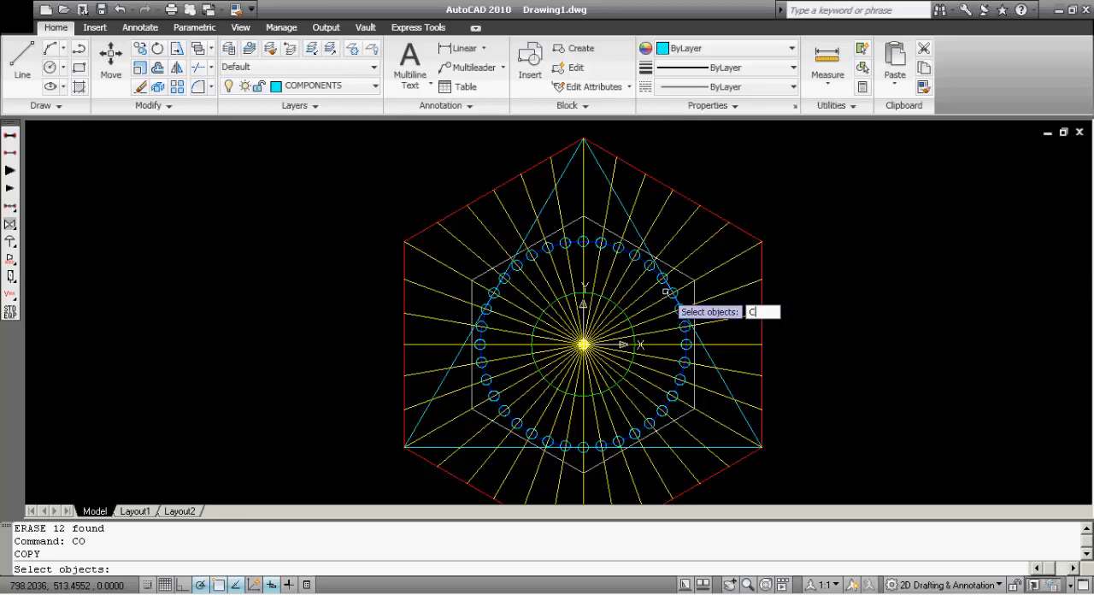
{"action": "key", "text": "Return"}
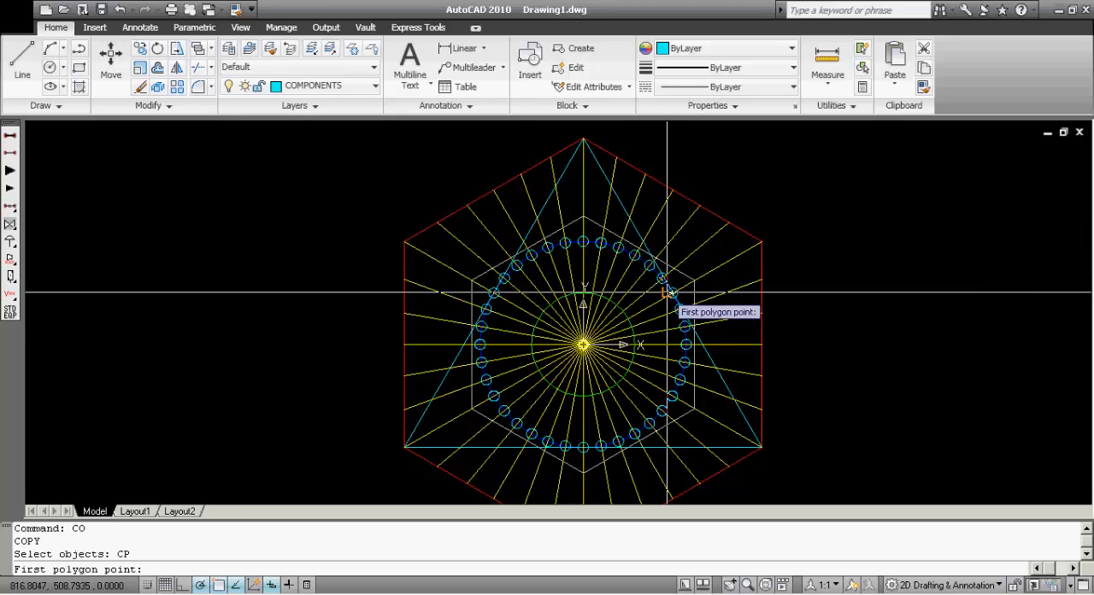
{"action": "key", "text": "F3"}
{"action": "scroll", "coordinate": [698, 342], "scroll_direction": "up", "scroll_amount": 4}
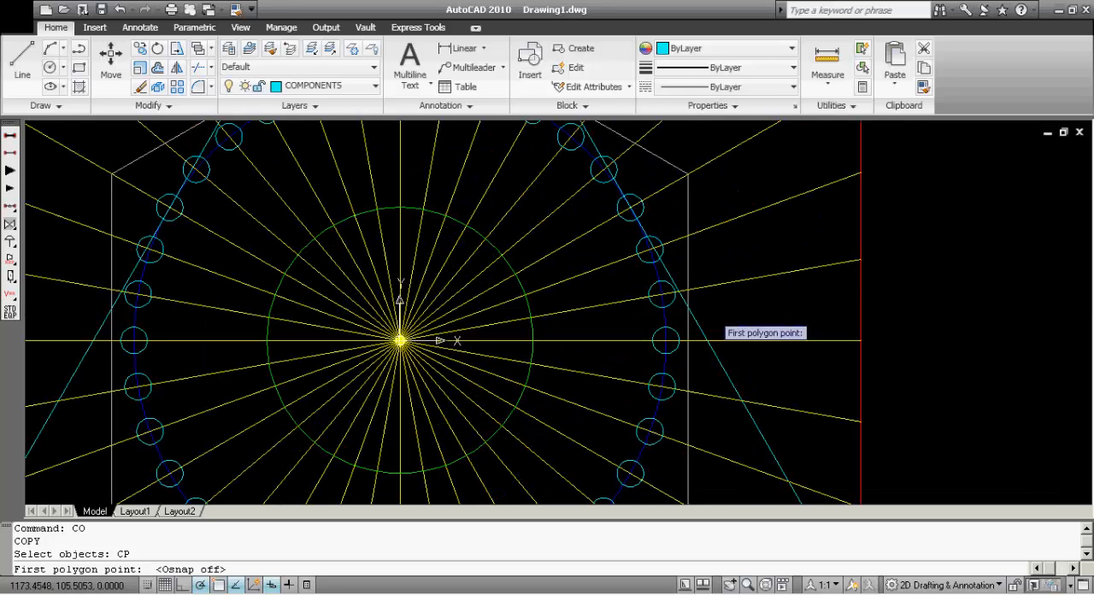
{"action": "scroll", "coordinate": [769, 312], "scroll_direction": "down", "scroll_amount": 3}
{"action": "middle_click_drag", "start_coordinate": [780, 317], "coordinate": [780, 323]}
{"action": "left_click", "coordinate": [779, 323]}
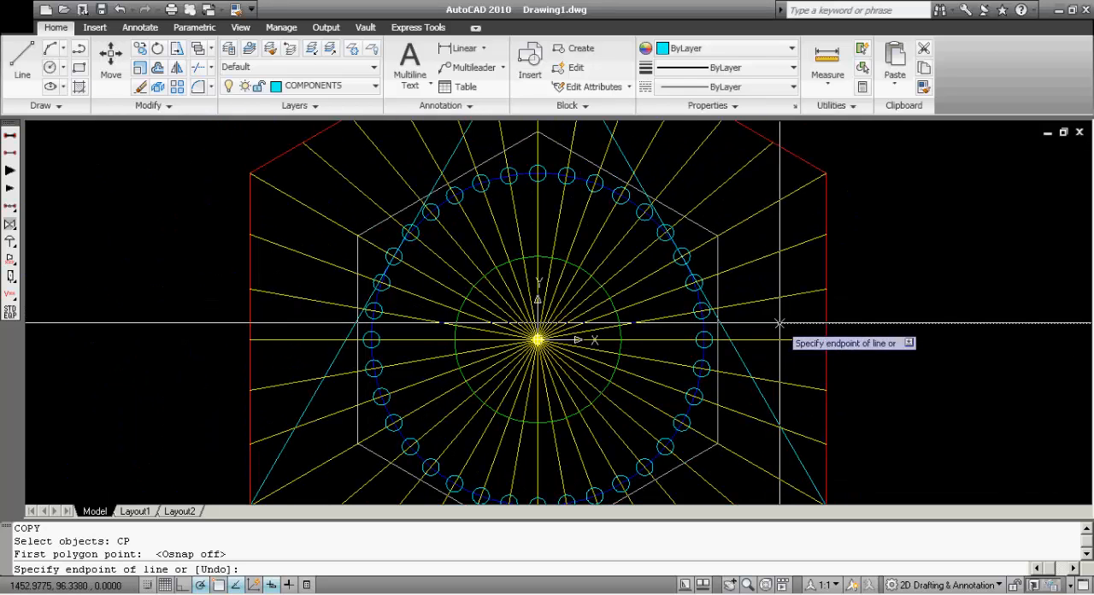
{"action": "left_click", "coordinate": [761, 184]}
{"action": "left_click", "coordinate": [553, 129]}
{"action": "left_click", "coordinate": [523, 127]}
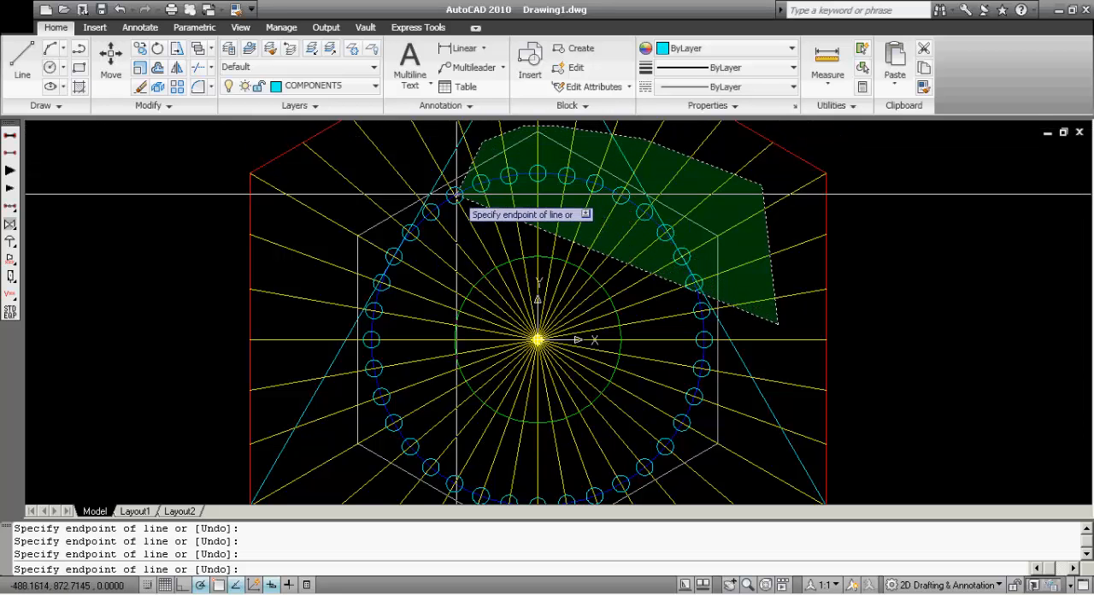
{"action": "left_click", "coordinate": [467, 225]}
{"action": "left_click", "coordinate": [489, 289]}
{"action": "left_click", "coordinate": [567, 352]}
{"action": "left_click", "coordinate": [693, 352]}
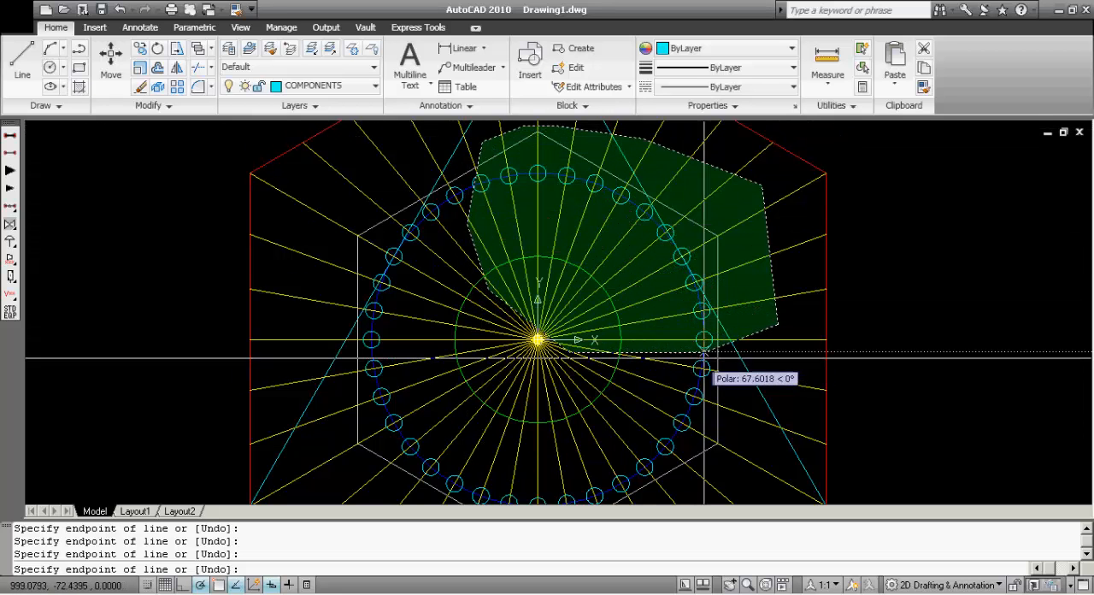
{"action": "key", "text": "Return"}
{"action": "key", "text": "Return"}
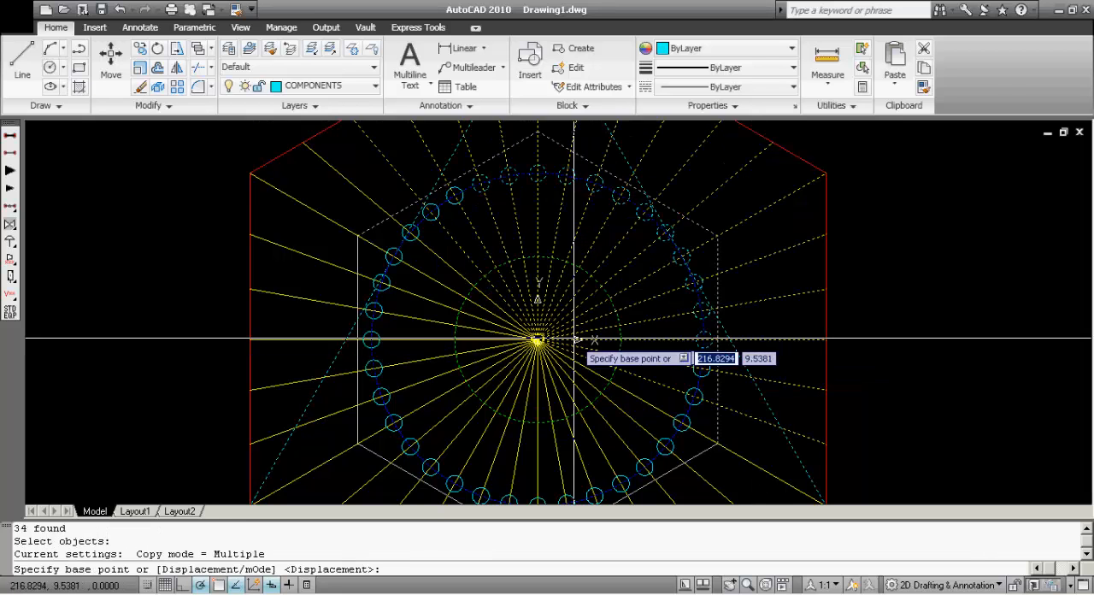
Turn object snap on and copy the selected objects from the figure's centre horizontally into the empty space on the right
{"action": "key", "text": "F3"}
{"action": "left_click", "coordinate": [537, 340]}
{"action": "scroll", "coordinate": [536, 341], "scroll_direction": "down", "scroll_amount": 2}
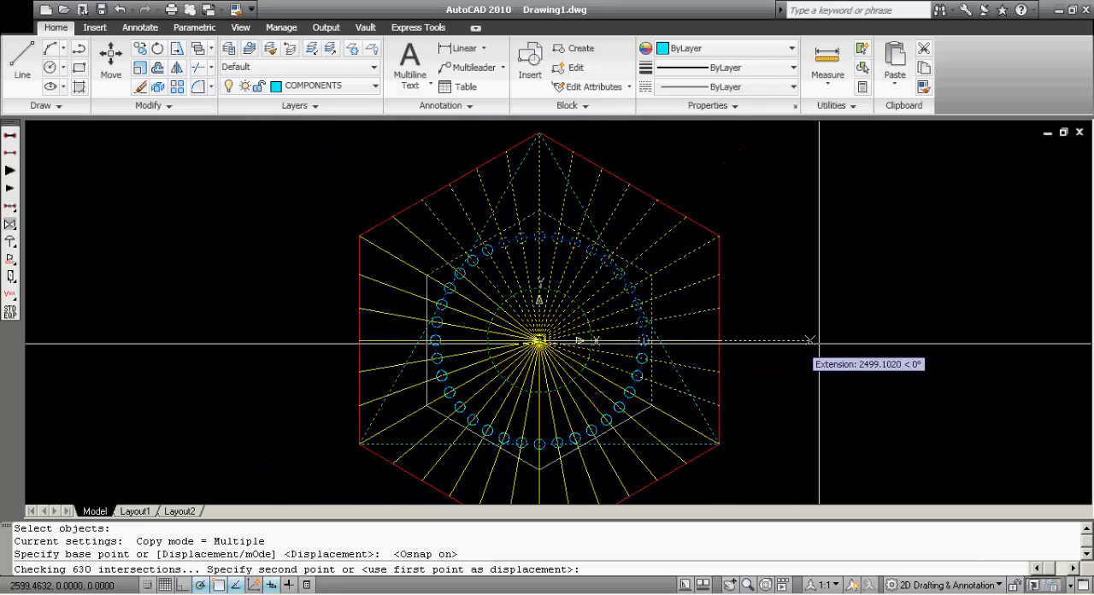
{"action": "left_click", "coordinate": [962, 338]}
{"action": "mouse_move", "coordinate": [816, 314]}
{"action": "middle_mouse_down"}
{"action": "mouse_move", "coordinate": [605, 325]}
{"action": "mouse_move", "coordinate": [595, 273]}
{"action": "mouse_move", "coordinate": [722, 250]}
{"action": "middle_mouse_up"}
{"action": "key", "text": "Escape"}
Erase all the copied lines, circles and polygons to the right of the original figure
{"action": "scroll", "coordinate": [864, 390], "scroll_direction": "up", "scroll_amount": 8}
{"action": "scroll", "coordinate": [750, 279], "scroll_direction": "down", "scroll_amount": 2}
{"action": "left_click", "coordinate": [777, 293]}
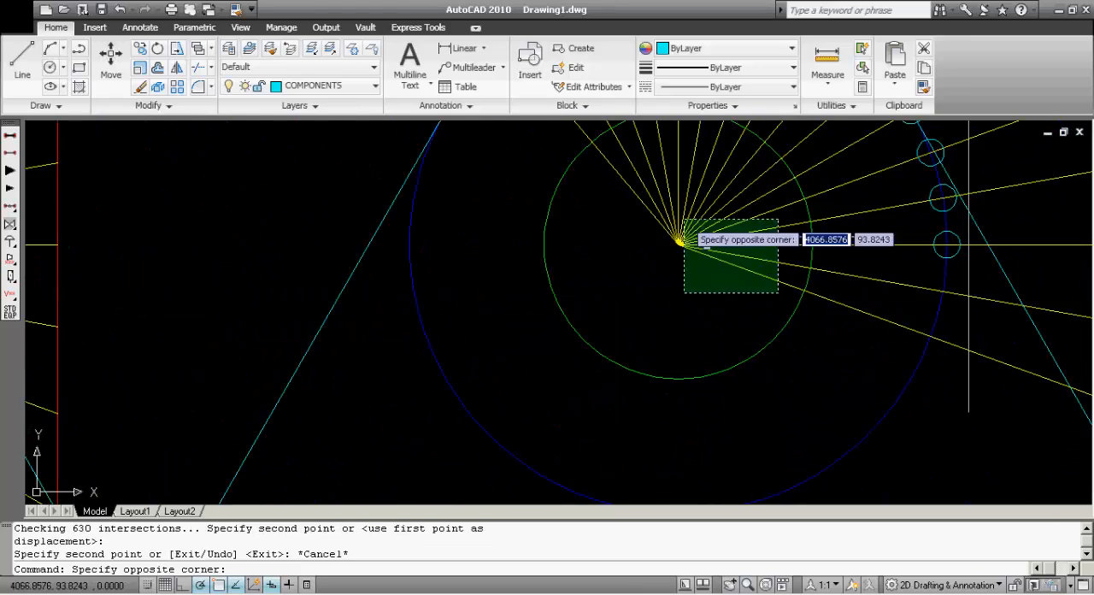
{"action": "left_click", "coordinate": [669, 207]}
{"action": "type", "text": "e"}
{"action": "key", "text": "Return"}
{"action": "scroll", "coordinate": [797, 208], "scroll_direction": "down", "scroll_amount": 6}
{"action": "left_click", "coordinate": [917, 355]}
{"action": "type", "text": "e"}
{"action": "key", "text": "Return"}
{"action": "left_click", "coordinate": [684, 123]}
{"action": "middle_click_drag", "start_coordinate": [762, 231], "coordinate": [835, 333]}
{"action": "type", "text": "e"}
{"action": "key", "text": "Return"}
{"action": "scroll", "coordinate": [836, 333], "scroll_direction": "up", "scroll_amount": 4}
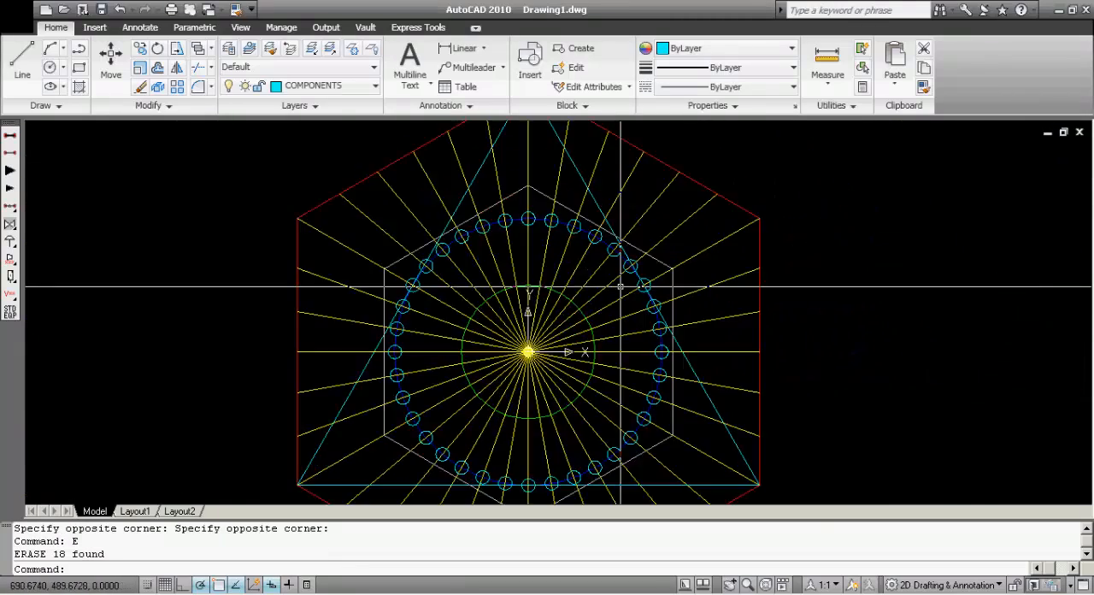
With object snap off, select the radial lines and triangle for copying using a fence (F) drawn around the inner white hexagon
{"action": "scroll", "coordinate": [742, 251], "scroll_direction": "down", "scroll_amount": 2}
{"action": "mouse_move", "coordinate": [742, 250]}
{"action": "middle_mouse_down"}
{"action": "mouse_move", "coordinate": [696, 281]}
{"action": "mouse_move", "coordinate": [668, 281]}
{"action": "middle_mouse_up"}
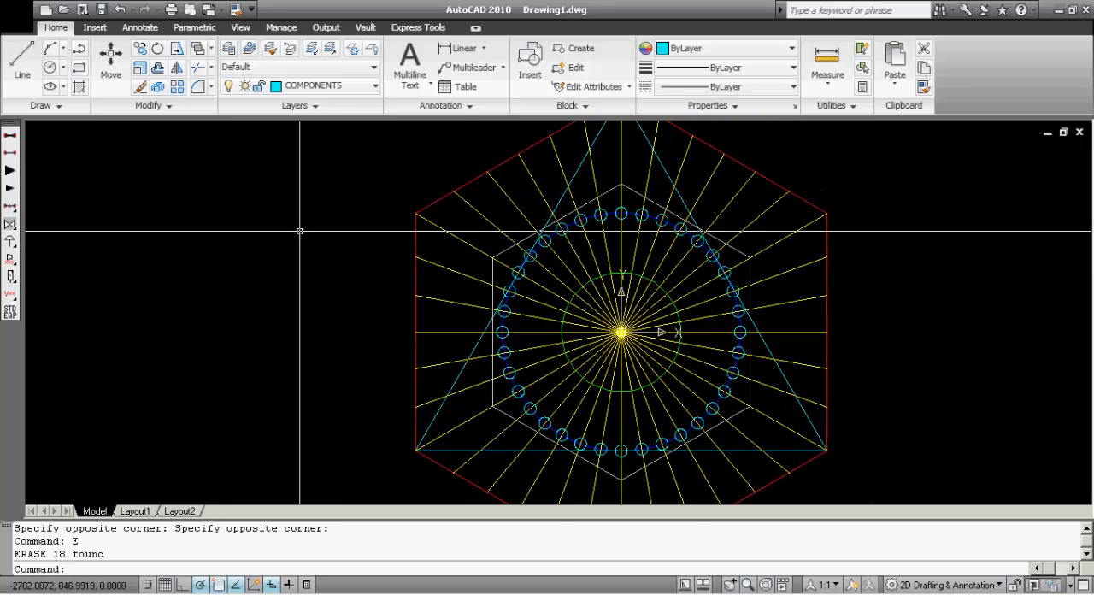
{"action": "key", "text": "Return"}
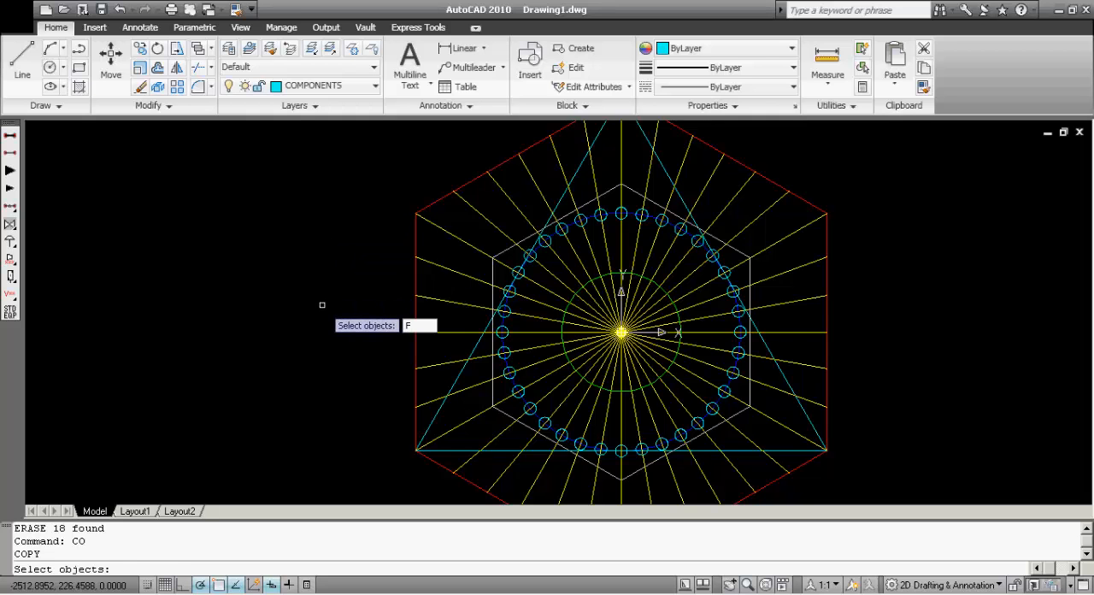
{"action": "key", "text": "Return"}
{"action": "scroll", "coordinate": [697, 440], "scroll_direction": "down", "scroll_amount": 3}
{"action": "scroll", "coordinate": [706, 468], "scroll_direction": "up", "scroll_amount": 2}
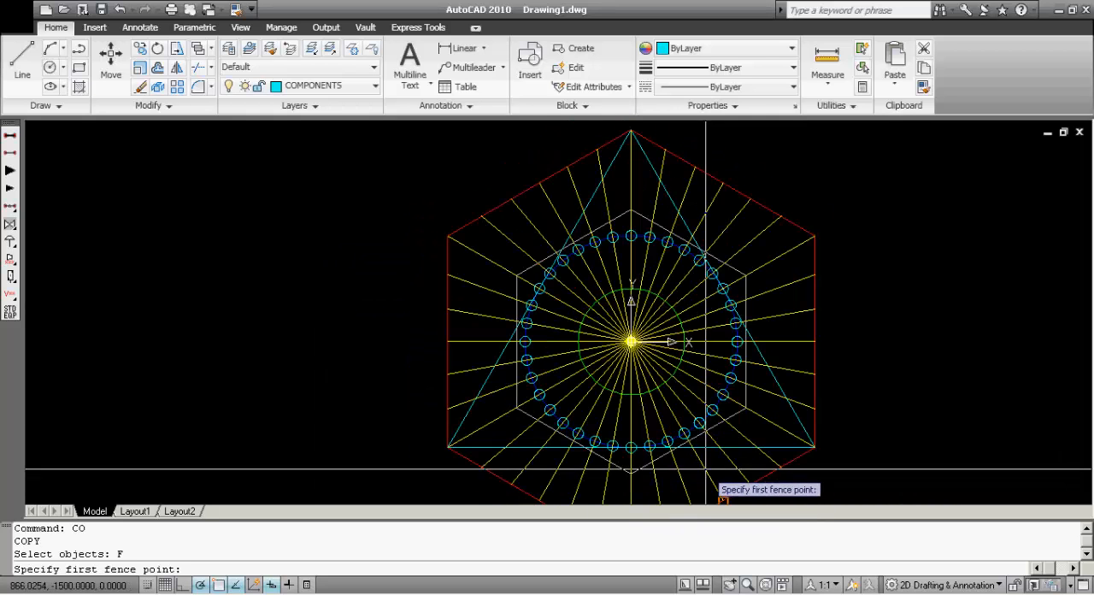
{"action": "scroll", "coordinate": [718, 467], "scroll_direction": "up", "scroll_amount": 3}
{"action": "left_click", "coordinate": [709, 467]}
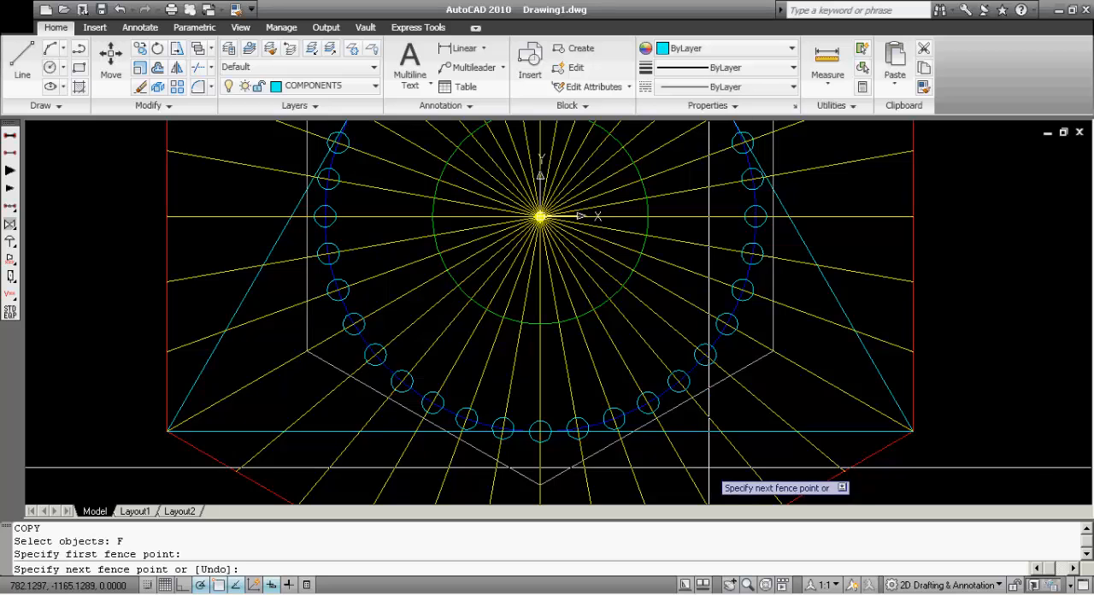
{"action": "scroll", "coordinate": [709, 468], "scroll_direction": "down", "scroll_amount": 2}
{"action": "key", "text": "F3"}
{"action": "left_click", "coordinate": [809, 364]}
{"action": "left_click", "coordinate": [811, 235]}
{"action": "left_click", "coordinate": [767, 159]}
{"action": "left_click", "coordinate": [574, 130]}
{"action": "left_click", "coordinate": [471, 161]}
{"action": "left_click", "coordinate": [425, 217]}
{"action": "left_click", "coordinate": [403, 341]}
{"action": "left_click", "coordinate": [424, 420]}
{"action": "left_click", "coordinate": [499, 473]}
{"action": "left_click", "coordinate": [621, 502]}
{"action": "left_click", "coordinate": [709, 502]}
{"action": "left_click", "coordinate": [739, 427]}
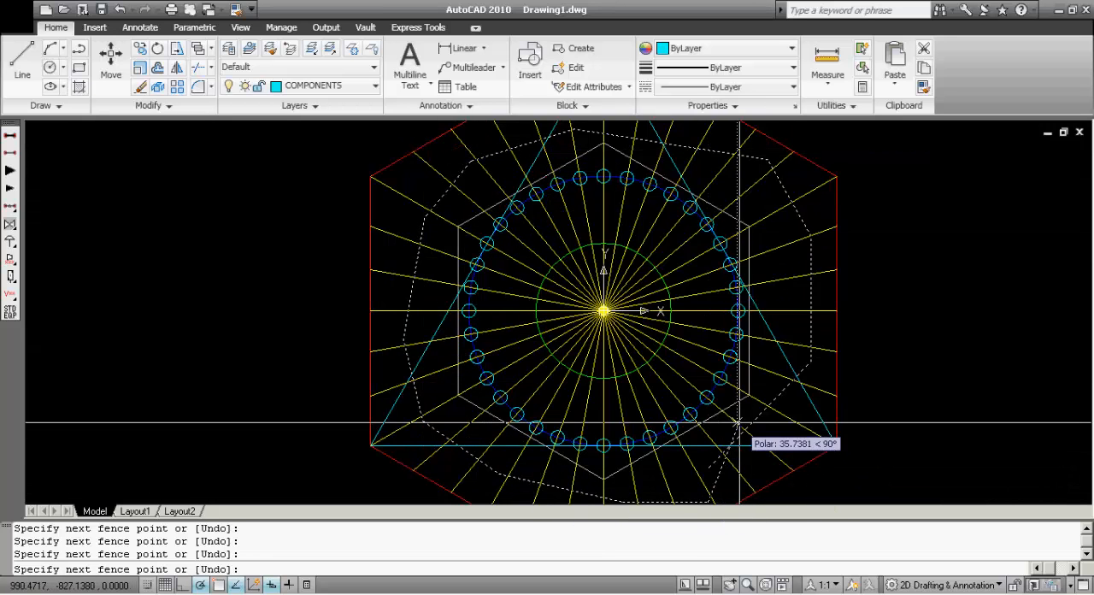
{"action": "key", "text": "Return"}
Turn object snap on and copy the selected radial lines and triangle from the figure's centre horizontally to the right
{"action": "key", "text": "Return"}
{"action": "key", "text": "F3"}
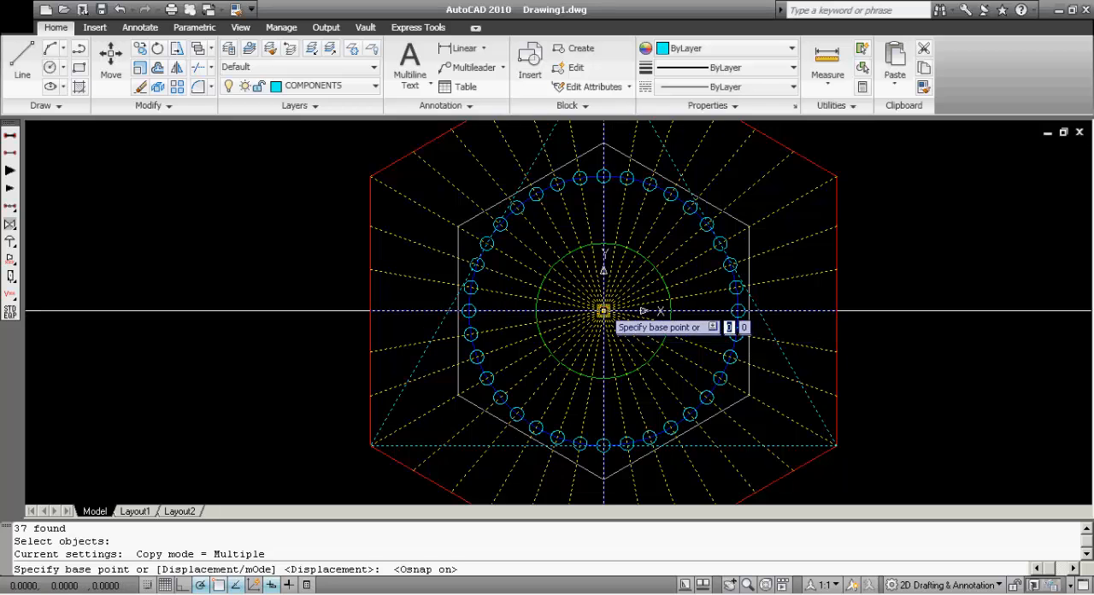
{"action": "left_click", "coordinate": [604, 310]}
{"action": "scroll", "coordinate": [603, 311], "scroll_direction": "down", "scroll_amount": 4}
{"action": "left_click", "coordinate": [812, 310]}
Erase the copied radial lines and triangle beside the original figure
{"action": "key", "text": "Return"}
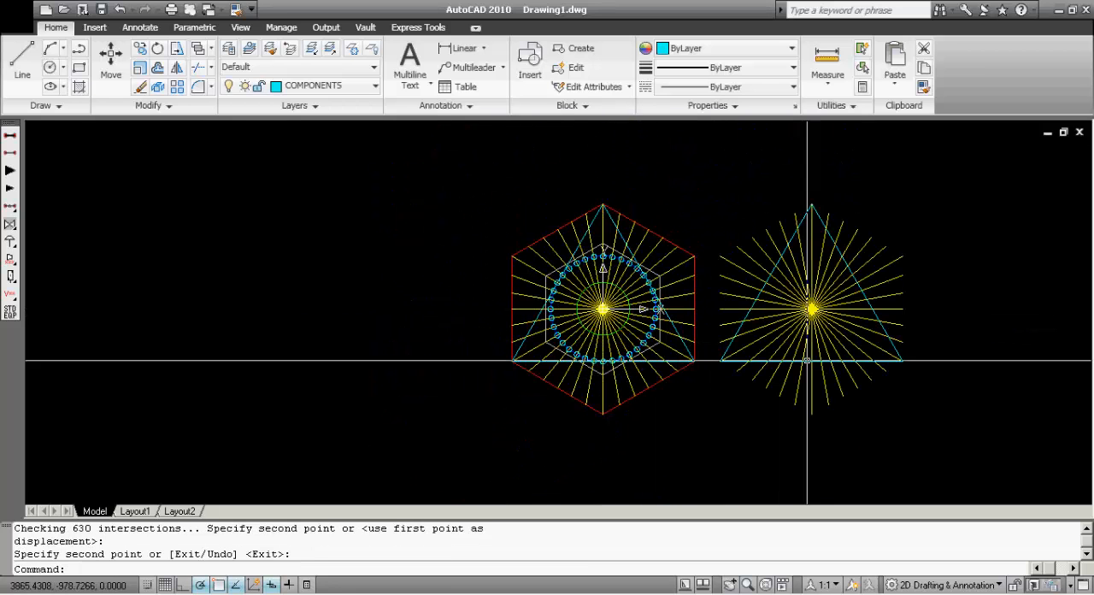
{"action": "left_click", "coordinate": [949, 413]}
{"action": "left_click", "coordinate": [704, 163]}
{"action": "type", "text": "E"}
{"action": "key", "text": "Return"}
{"action": "key", "text": "Escape"}
{"action": "scroll", "coordinate": [663, 294], "scroll_direction": "up", "scroll_amount": 3}
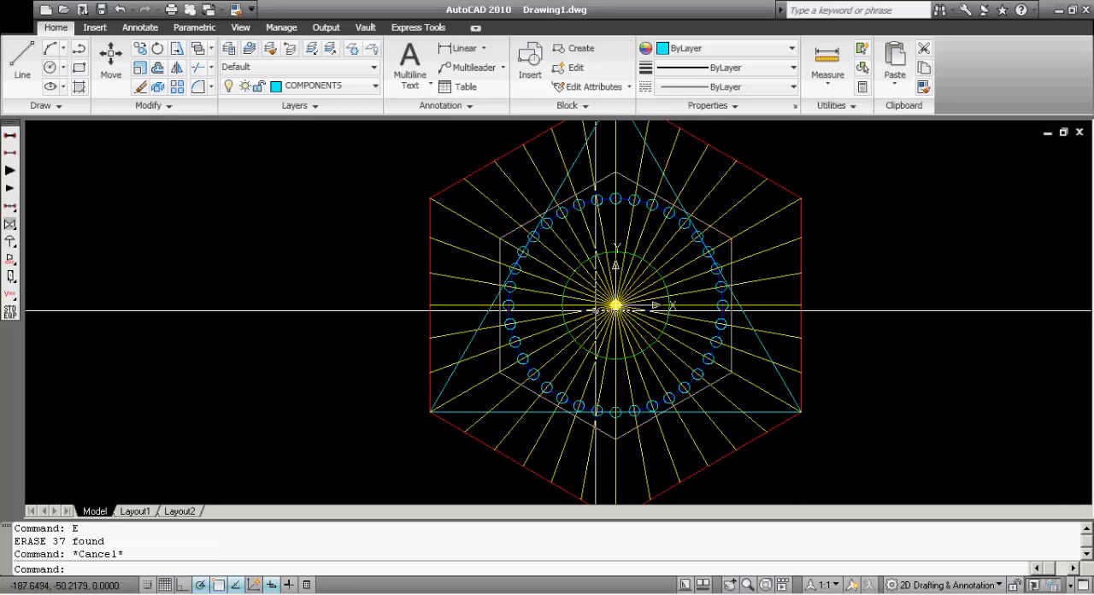
{"action": "scroll", "coordinate": [555, 293], "scroll_direction": "down", "scroll_amount": 2}
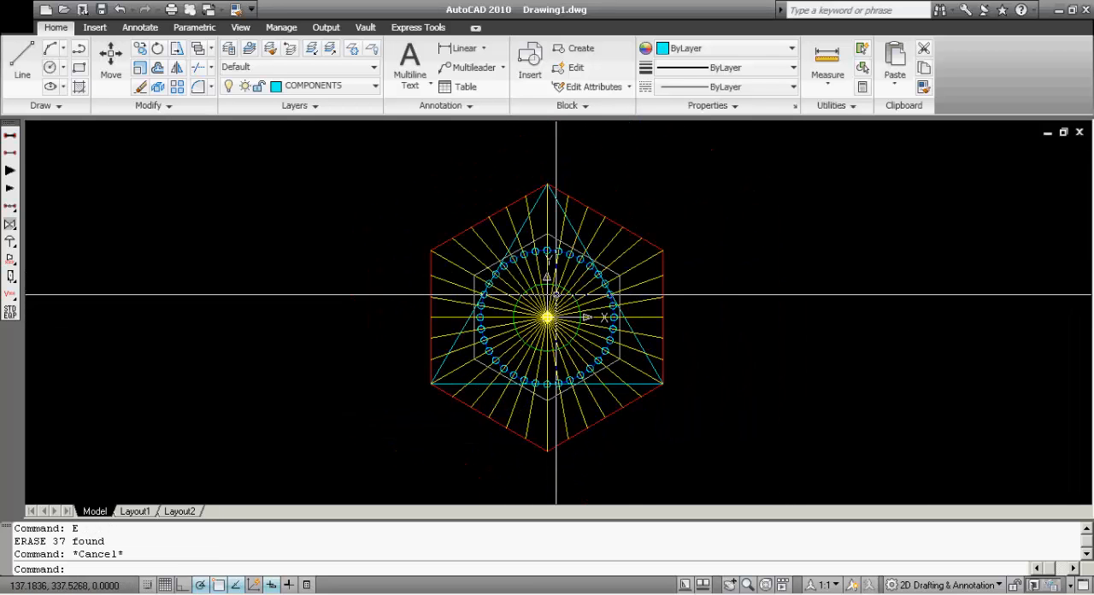
For a new copy, select the top and lower-right small circles with windows and the lower-left one with a crossing box
{"action": "scroll", "coordinate": [555, 293], "scroll_direction": "up", "scroll_amount": 1}
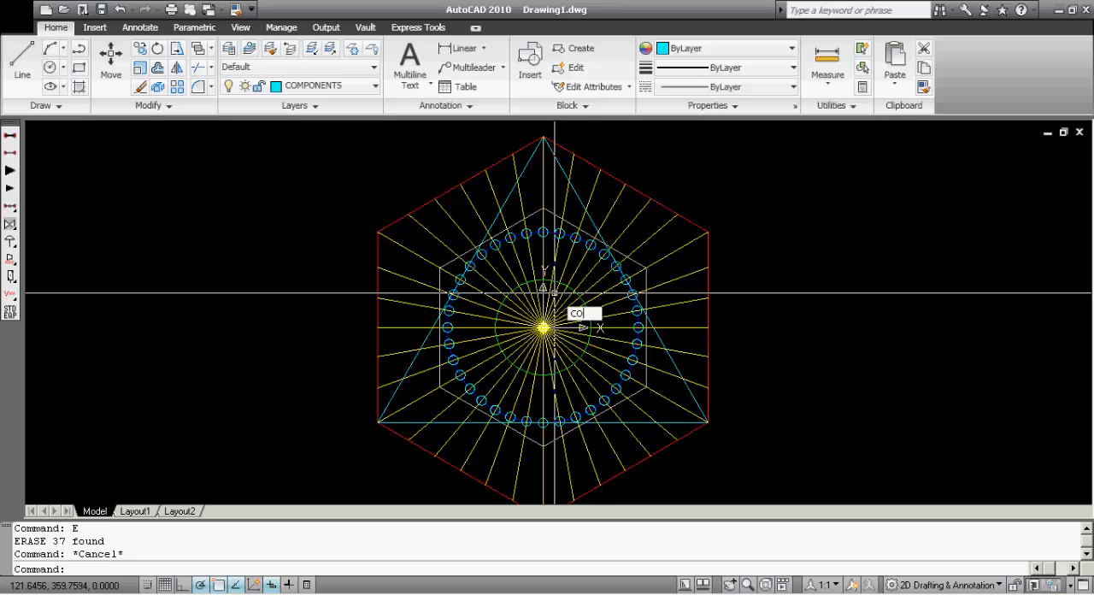
{"action": "type", "text": "CO"}
{"action": "key", "text": "Return"}
{"action": "scroll", "coordinate": [582, 288], "scroll_direction": "up", "scroll_amount": 1}
{"action": "left_click", "coordinate": [523, 194]}
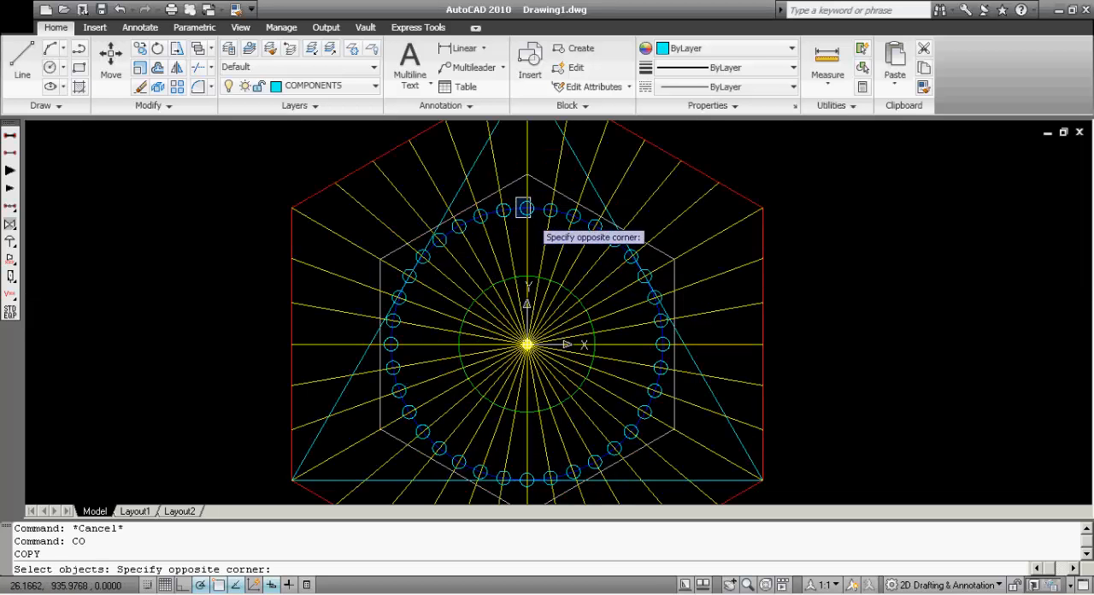
{"action": "left_click", "coordinate": [539, 224]}
{"action": "left_click", "coordinate": [648, 382]}
{"action": "left_click", "coordinate": [660, 400]}
{"action": "left_click", "coordinate": [415, 392]}
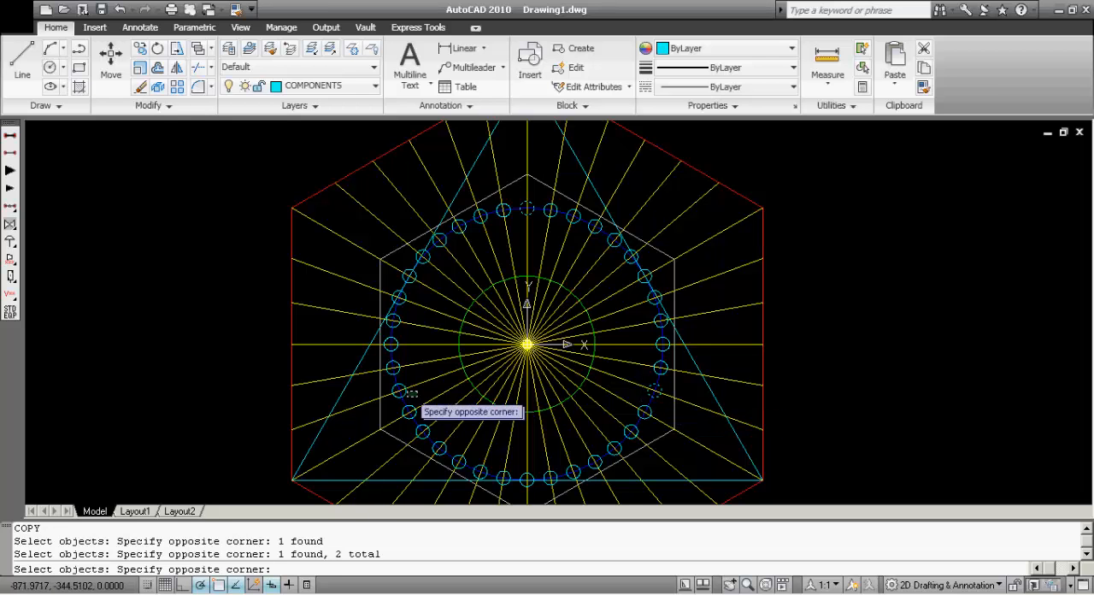
{"action": "left_click", "coordinate": [390, 384]}
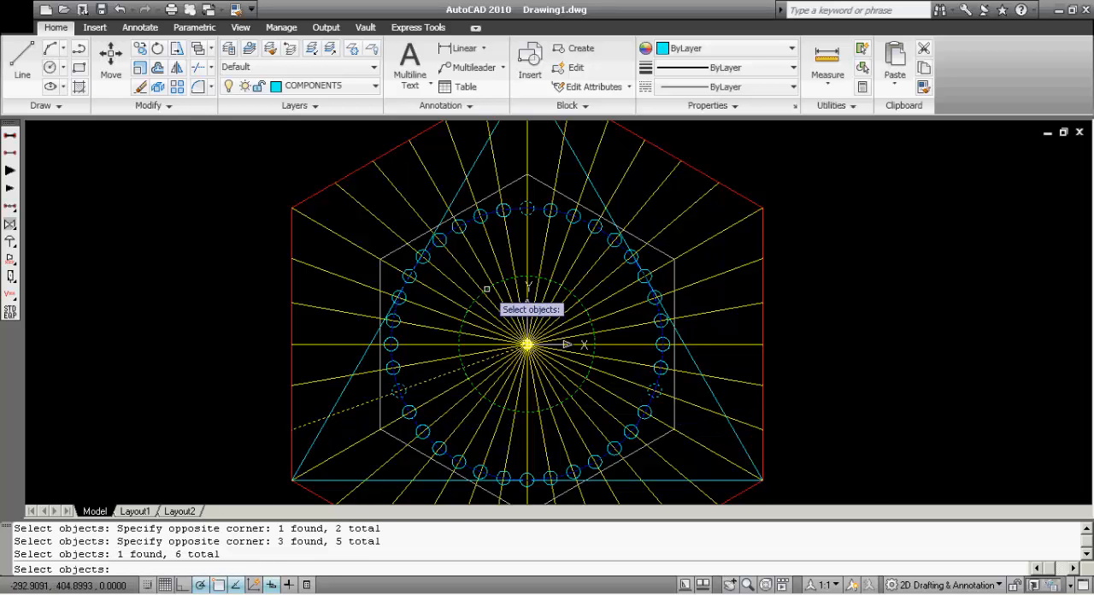
Add the small circles on the figure's upper-right arc to the copy selection with a window and finish selecting
{"action": "scroll", "coordinate": [430, 234], "scroll_direction": "up", "scroll_amount": 2}
{"action": "scroll", "coordinate": [344, 230], "scroll_direction": "down", "scroll_amount": 2}
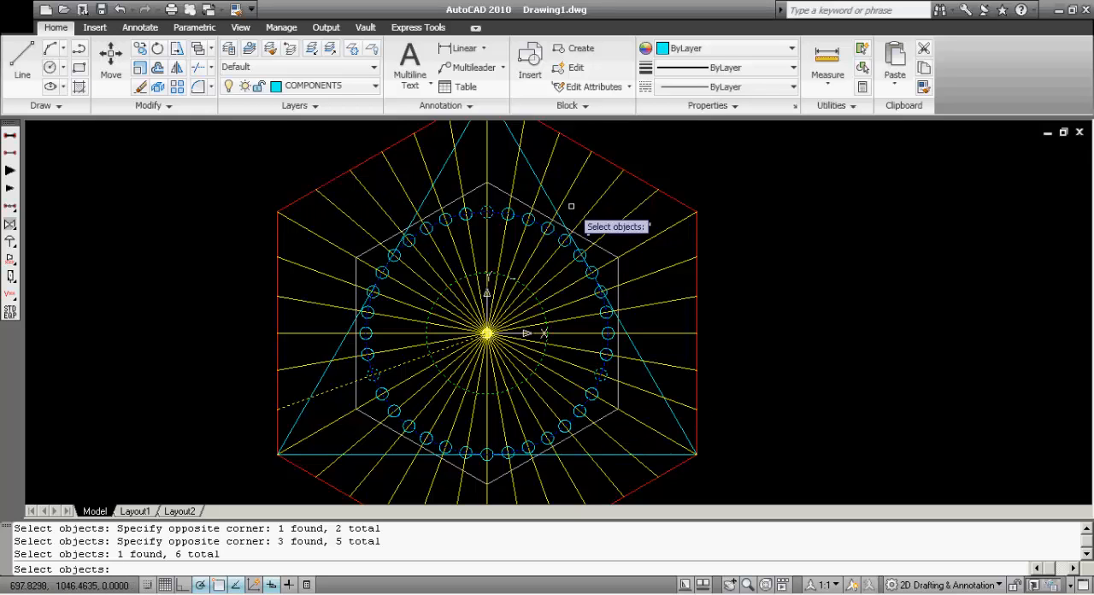
{"action": "left_click", "coordinate": [530, 186]}
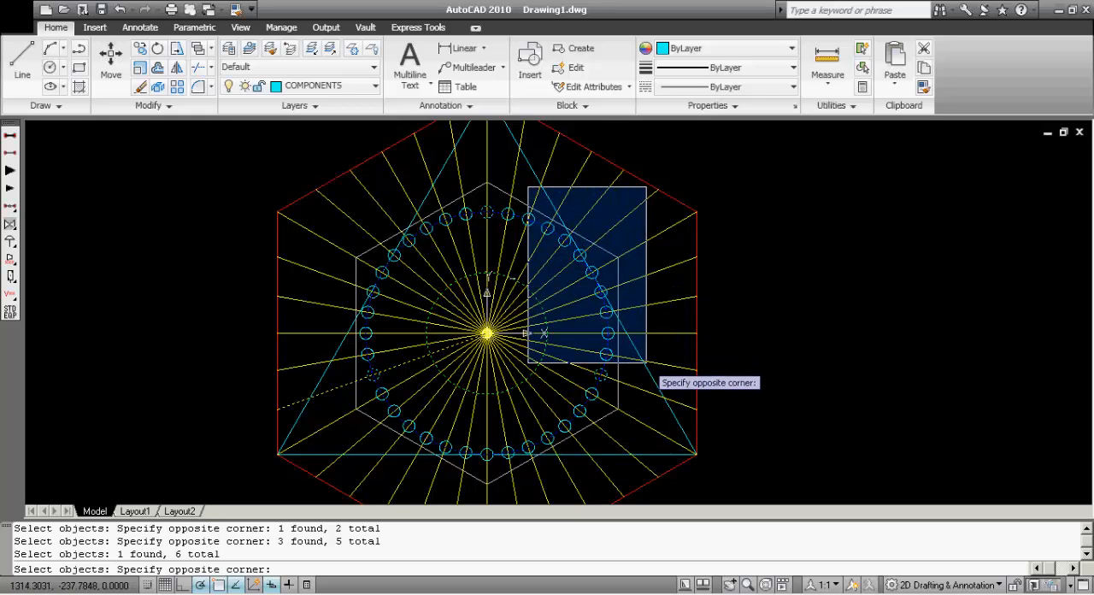
{"action": "left_click", "coordinate": [649, 342]}
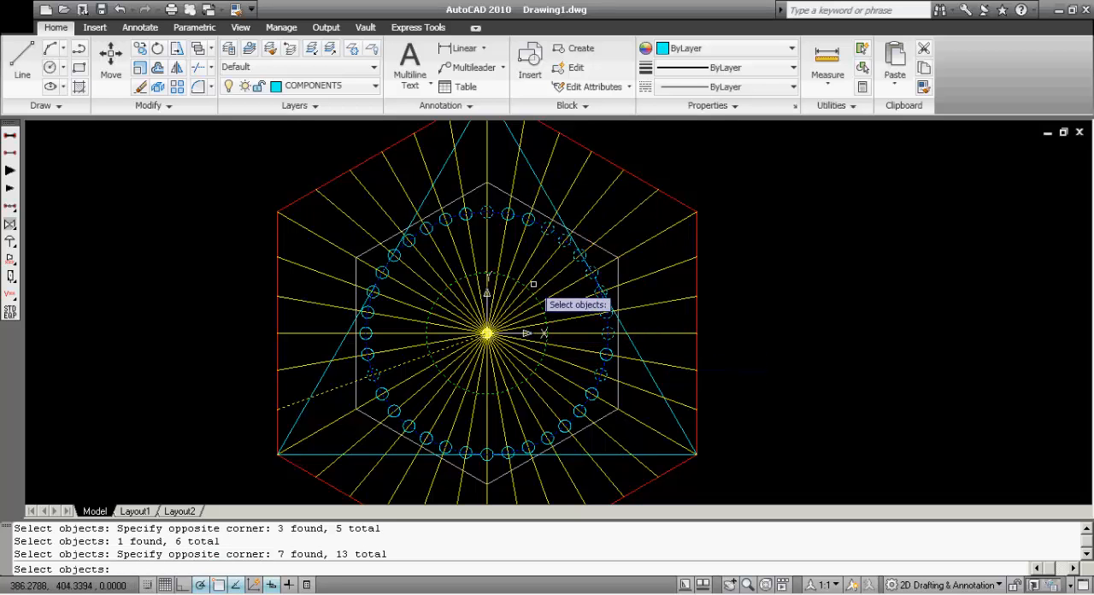
{"action": "key", "text": "Return"}
Try to copy the selected objects from a base point right of the figure, cancelling before placement
{"action": "left_click", "coordinate": [760, 301]}
{"action": "scroll", "coordinate": [752, 376], "scroll_direction": "down", "scroll_amount": 3}
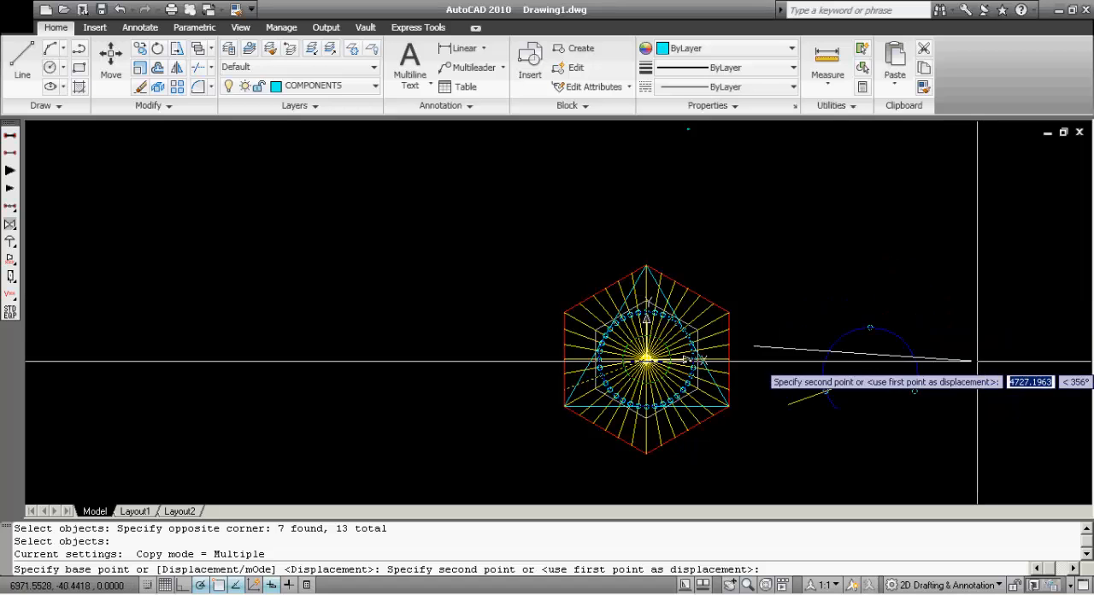
{"action": "scroll", "coordinate": [977, 312], "scroll_direction": "up", "scroll_amount": 3}
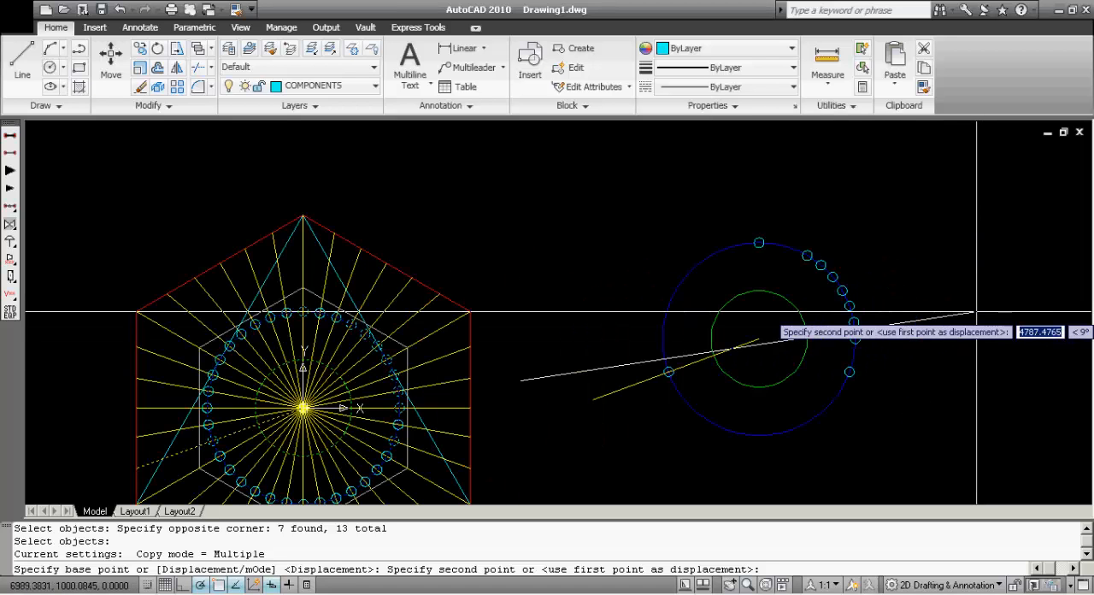
{"action": "scroll", "coordinate": [977, 312], "scroll_direction": "down", "scroll_amount": 2}
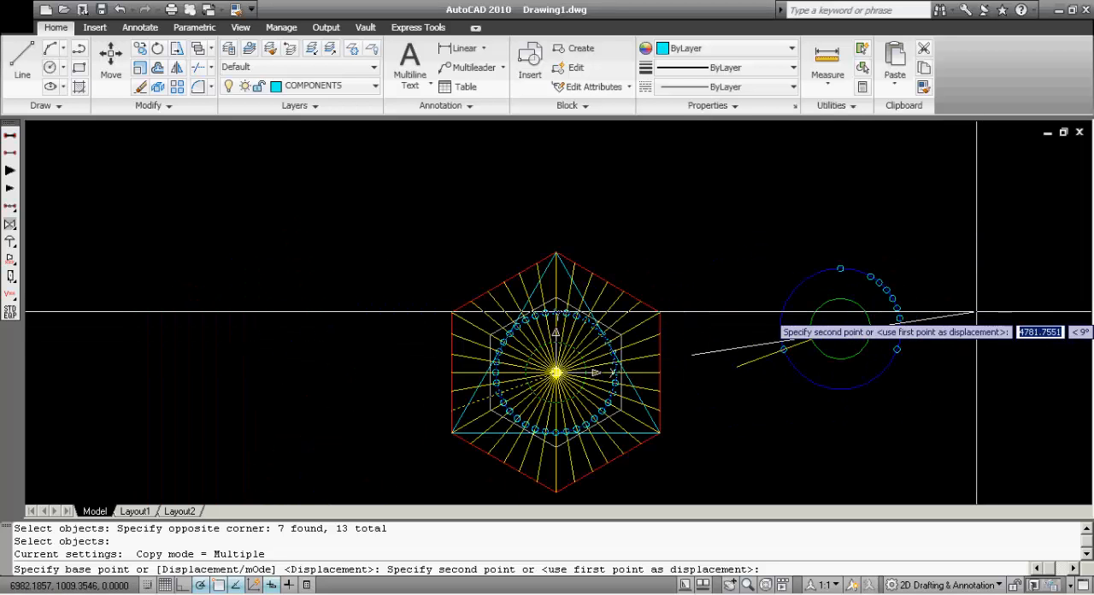
{"action": "key", "text": "Escape"}
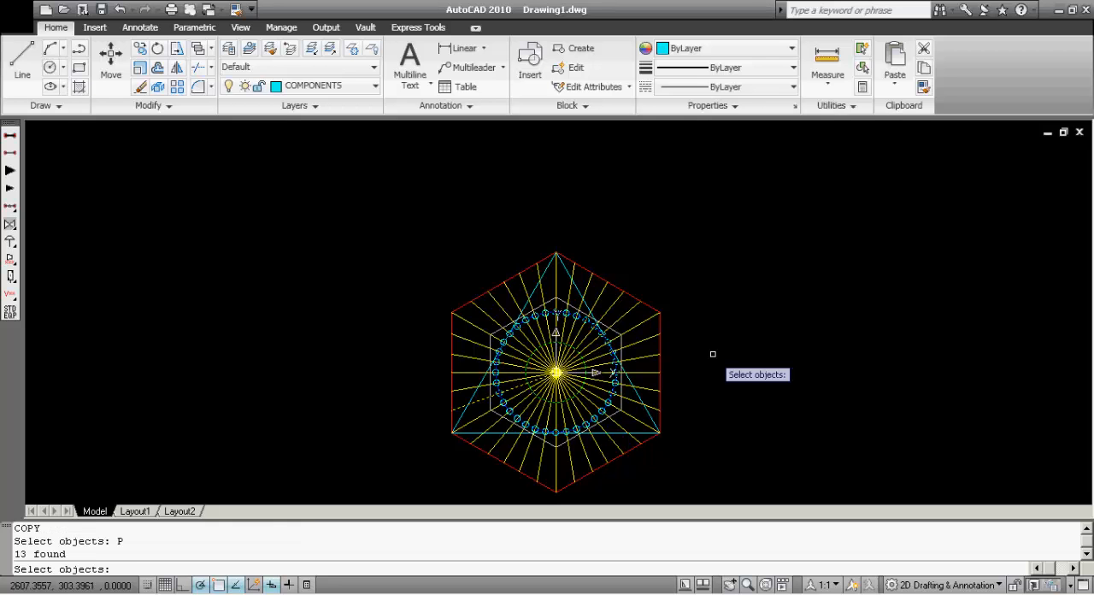
Copy again using the previous selection (P), adding the triangle, vertical radial line and top edges of both hexagons with crossing boxes
{"action": "scroll", "coordinate": [649, 368], "scroll_direction": "down", "scroll_amount": 2}
{"action": "scroll", "coordinate": [620, 355], "scroll_direction": "up", "scroll_amount": 5}
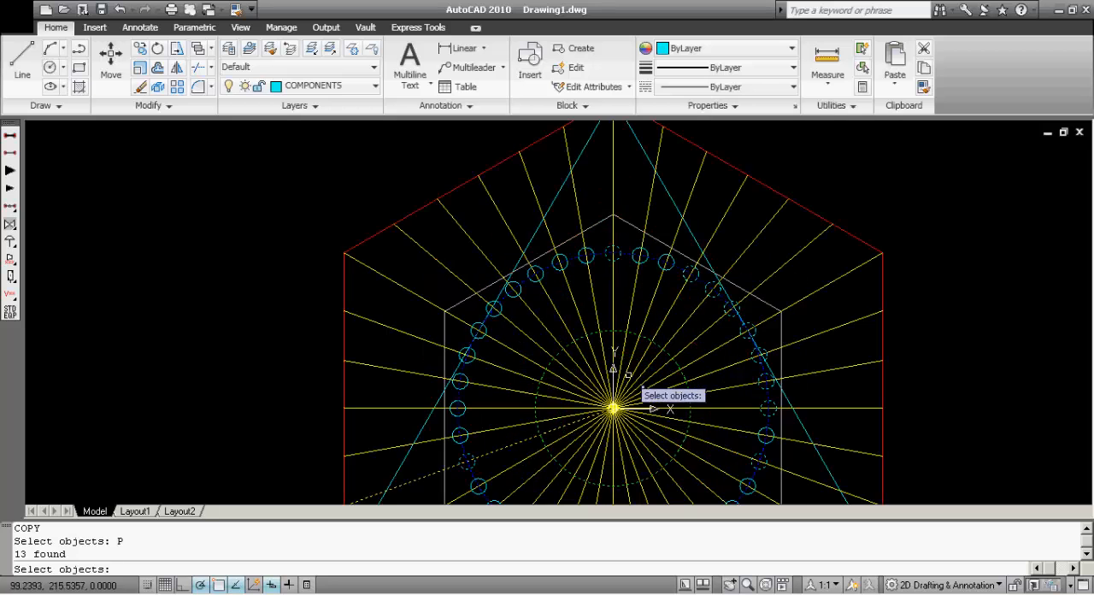
{"action": "scroll", "coordinate": [629, 312], "scroll_direction": "down", "scroll_amount": 2}
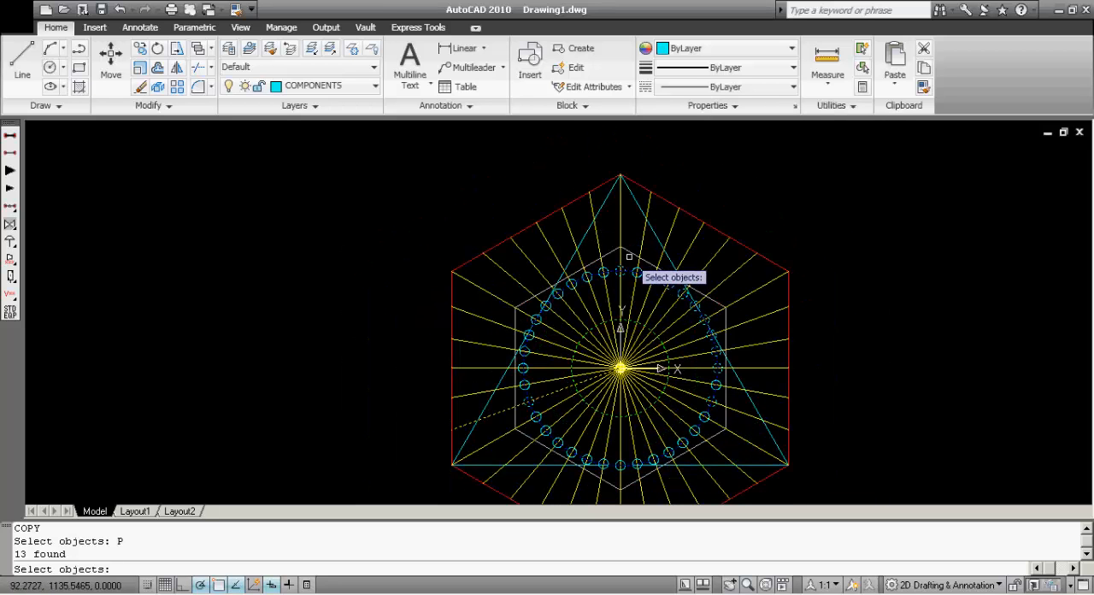
{"action": "left_click", "coordinate": [625, 254]}
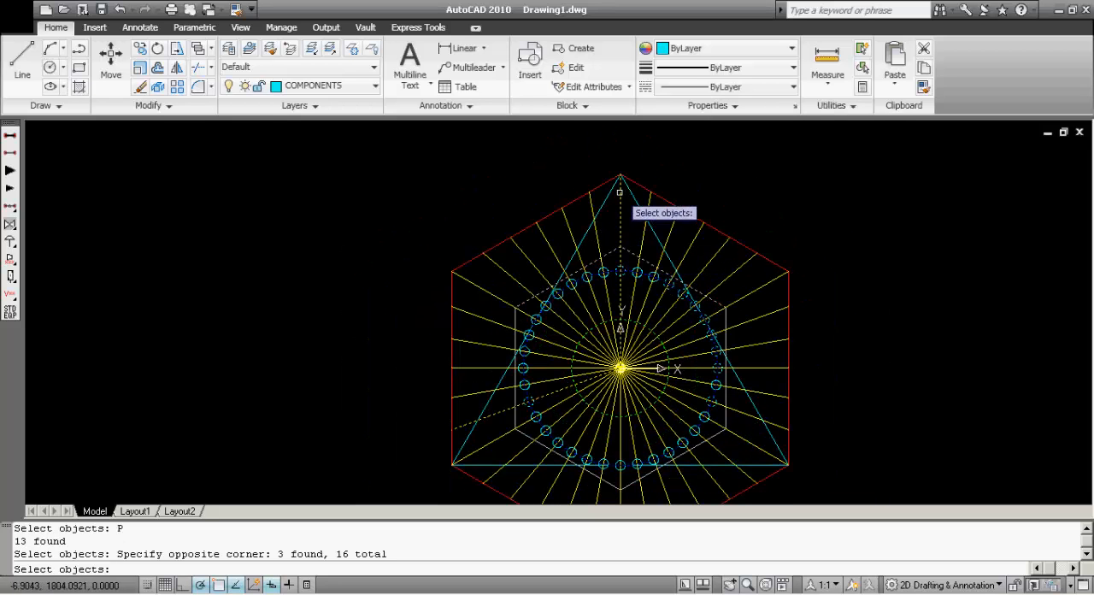
{"action": "left_click", "coordinate": [614, 168]}
{"action": "scroll", "coordinate": [581, 169], "scroll_direction": "down", "scroll_amount": 2}
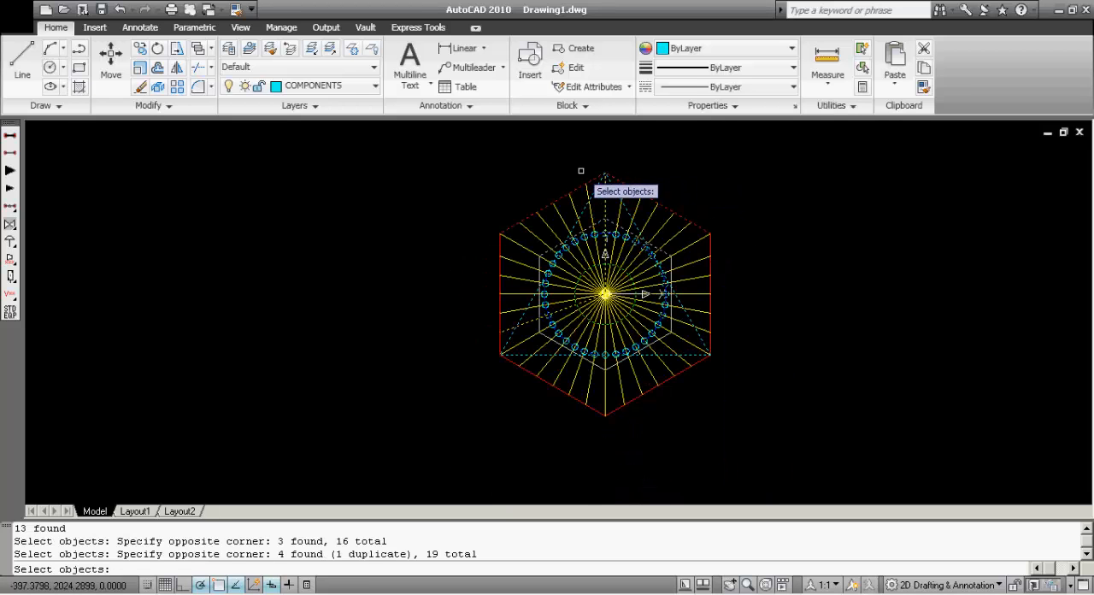
Copy the selected objects from the figure's centre about 5033 units horizontally to the right
{"action": "key", "text": "Return"}
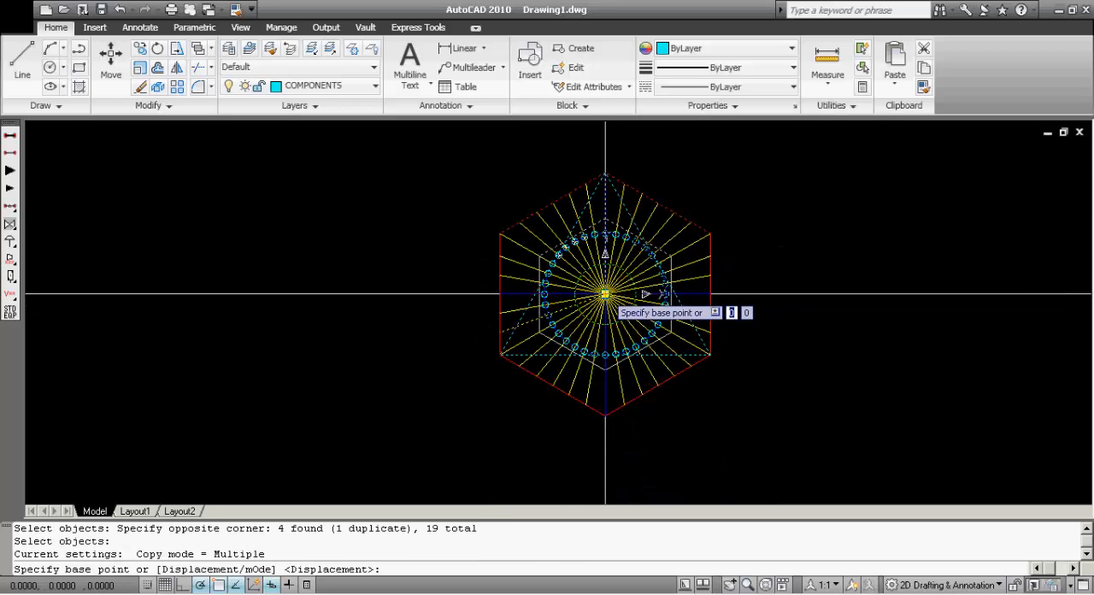
{"action": "left_click", "coordinate": [605, 294]}
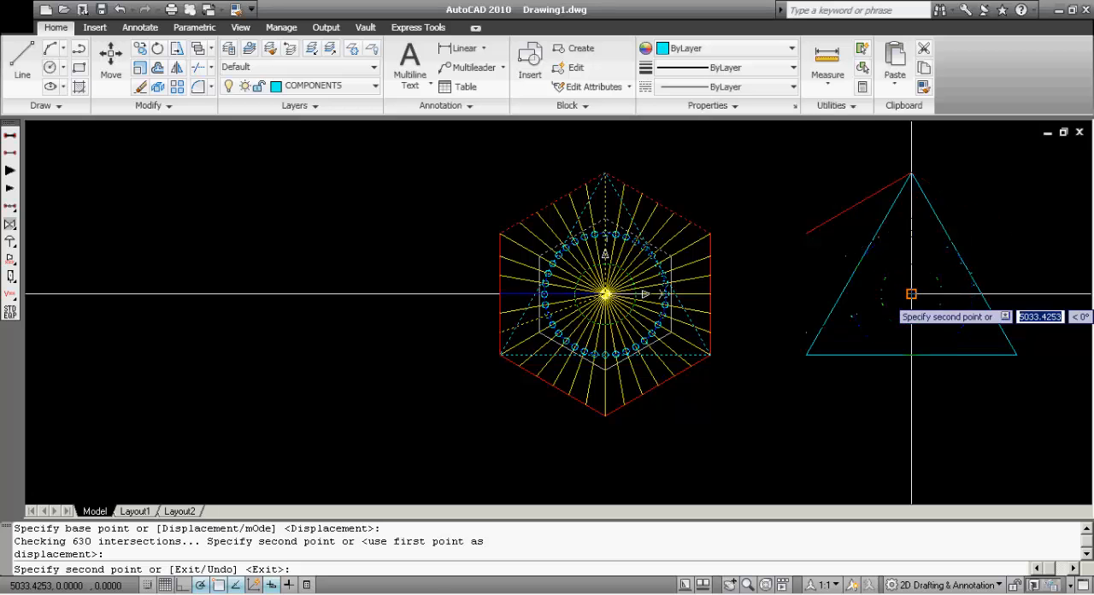
{"action": "key", "text": "Return"}
Erase the copied triangle, circles, lines and hexagon edges beside the original figure
{"action": "middle_click_drag", "start_coordinate": [983, 415], "coordinate": [679, 429]}
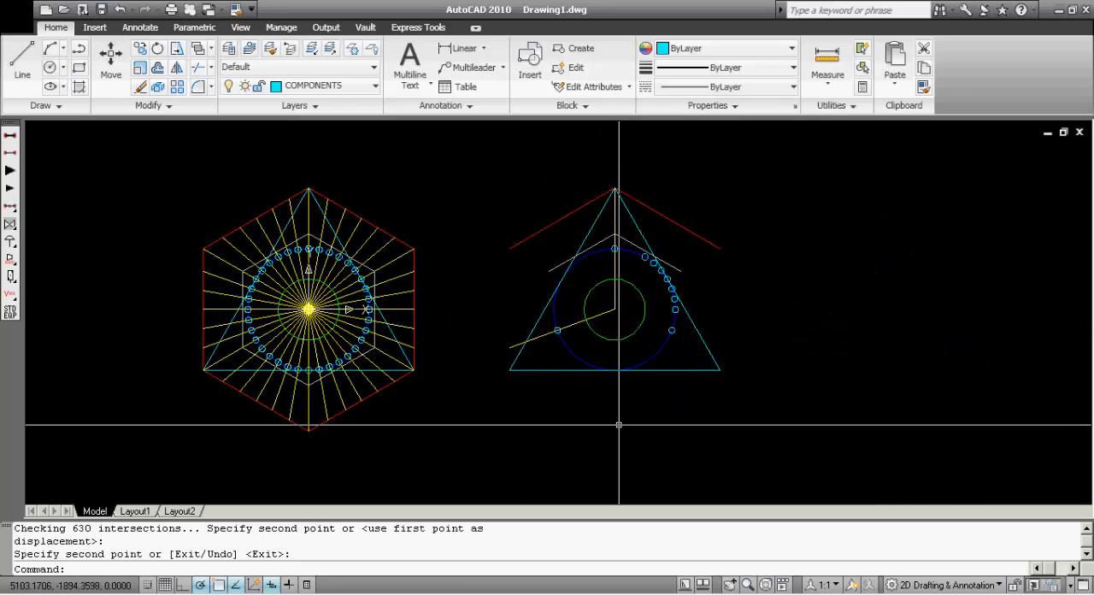
{"action": "left_click", "coordinate": [787, 433]}
{"action": "left_click", "coordinate": [500, 184]}
{"action": "type", "text": "E"}
{"action": "key", "text": "Return"}
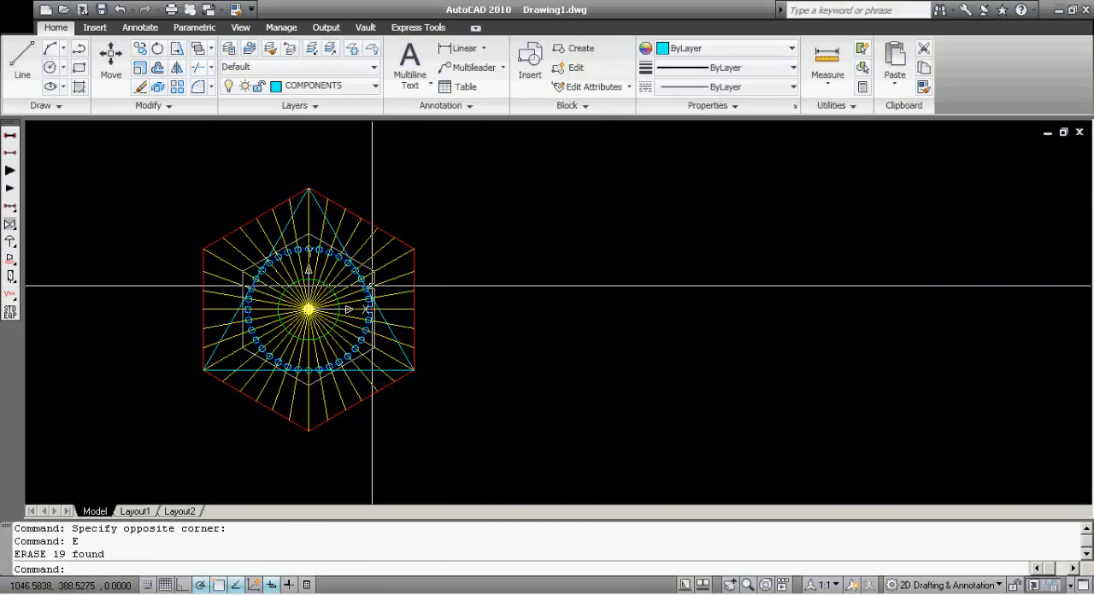
{"action": "key", "text": "Escape"}
Using all objects as cutting edges, trim the radial lines with a fence drawn around the ring between the green and blue circles
{"action": "scroll", "coordinate": [234, 297], "scroll_direction": "up", "scroll_amount": 3}
{"action": "scroll", "coordinate": [598, 342], "scroll_direction": "down", "scroll_amount": 3}
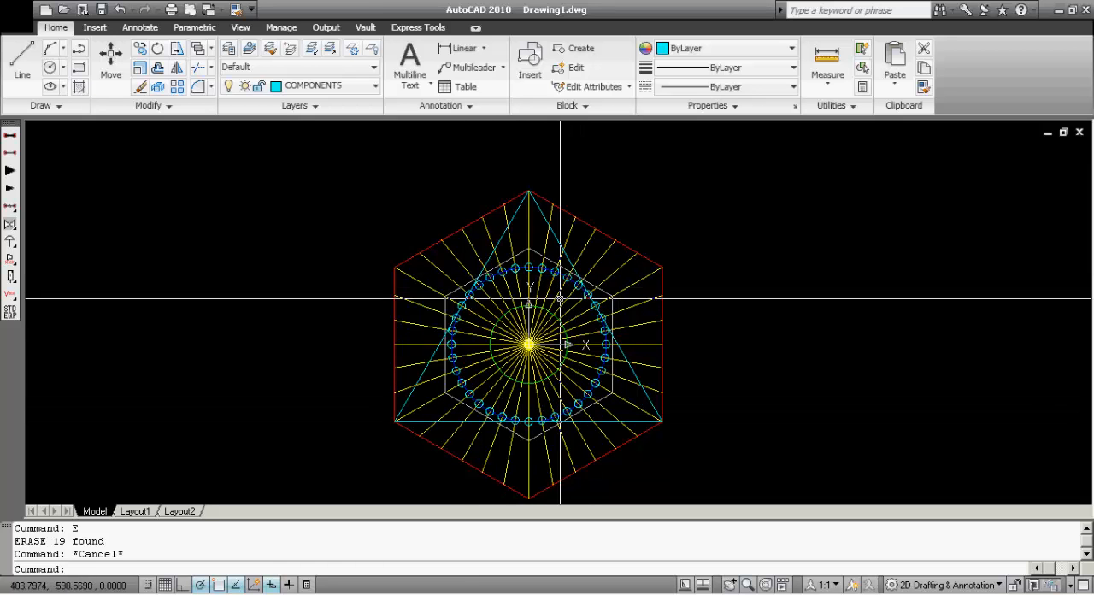
{"action": "scroll", "coordinate": [528, 376], "scroll_direction": "up", "scroll_amount": 2}
{"action": "type", "text": "tr"}
{"action": "key", "text": "Return"}
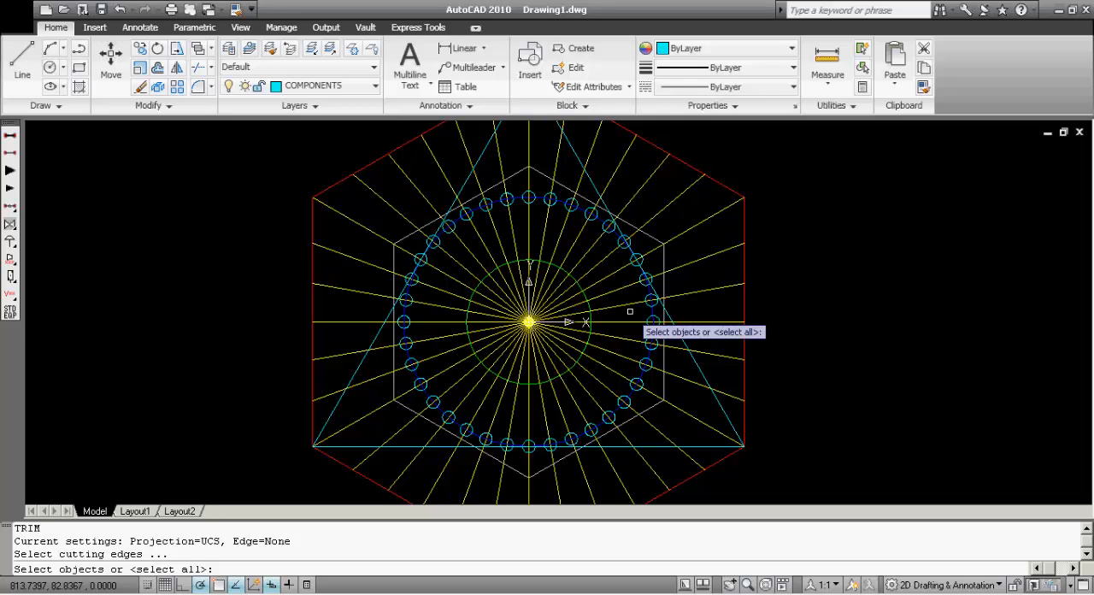
{"action": "key", "text": "Return"}
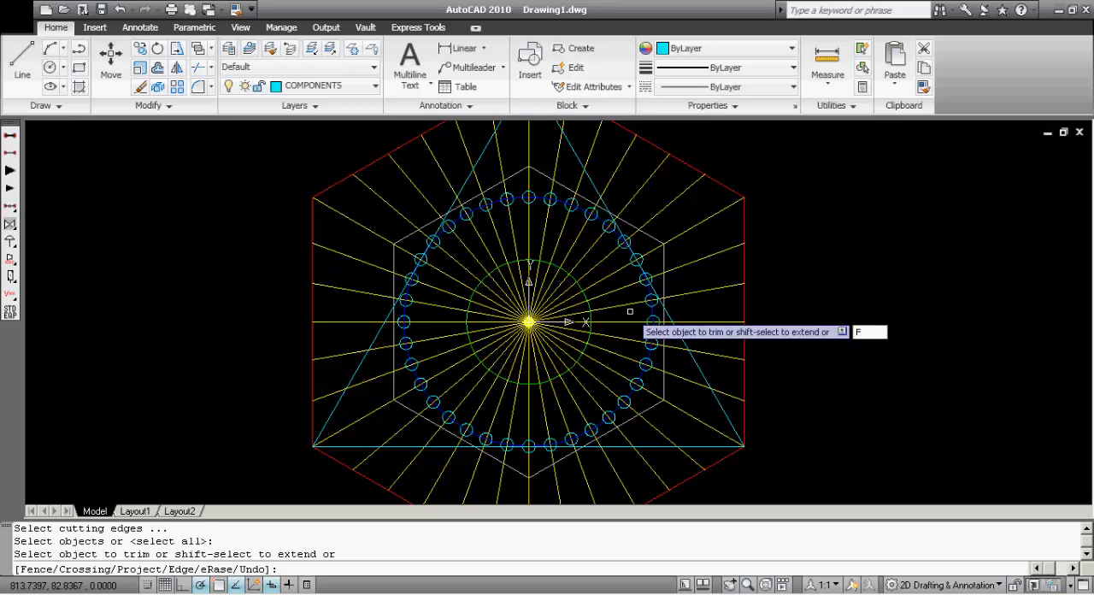
{"action": "key", "text": "Return"}
{"action": "left_click", "coordinate": [630, 311]}
{"action": "left_click", "coordinate": [612, 259]}
{"action": "left_click", "coordinate": [545, 233]}
{"action": "left_click", "coordinate": [489, 233]}
{"action": "left_click", "coordinate": [448, 278]}
{"action": "left_click", "coordinate": [431, 329]}
{"action": "left_click", "coordinate": [470, 394]}
{"action": "left_click", "coordinate": [531, 394]}
{"action": "left_click", "coordinate": [597, 368]}
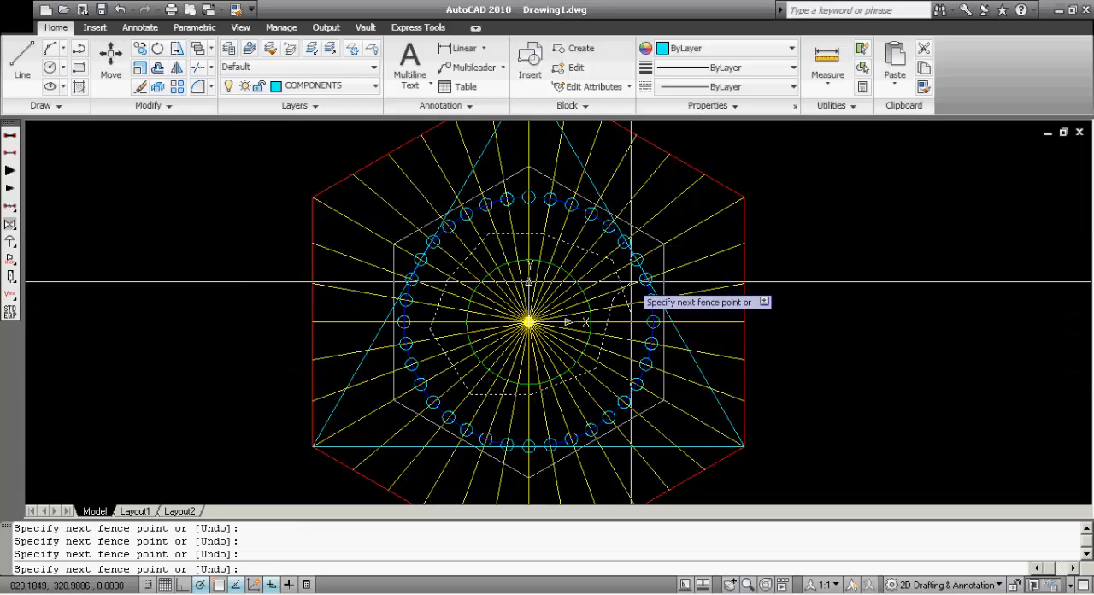
{"action": "key", "text": "Return"}
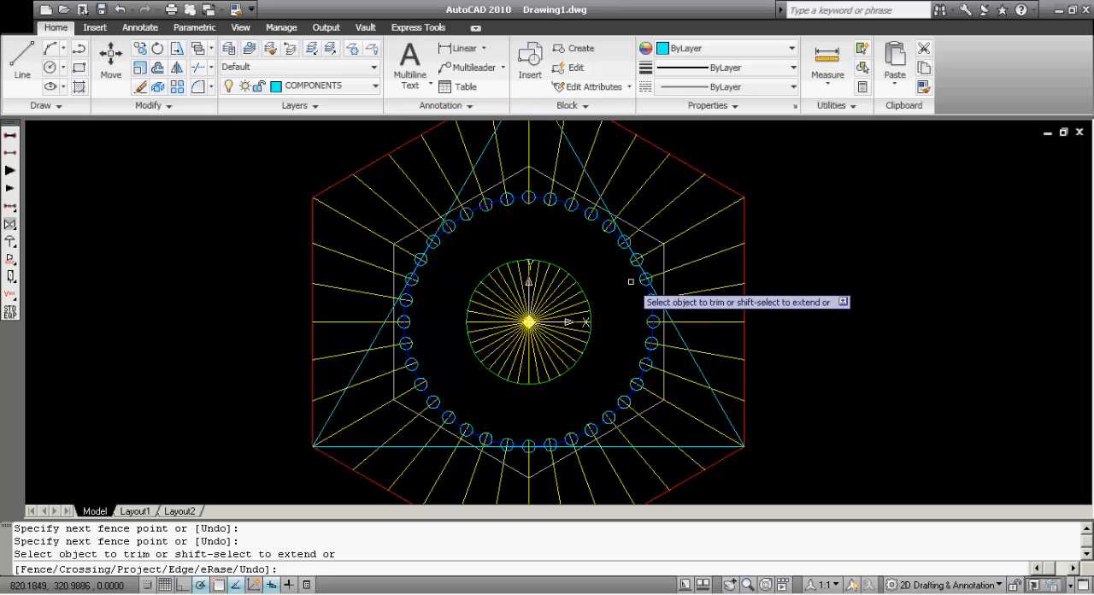
{"action": "key", "text": "Escape"}
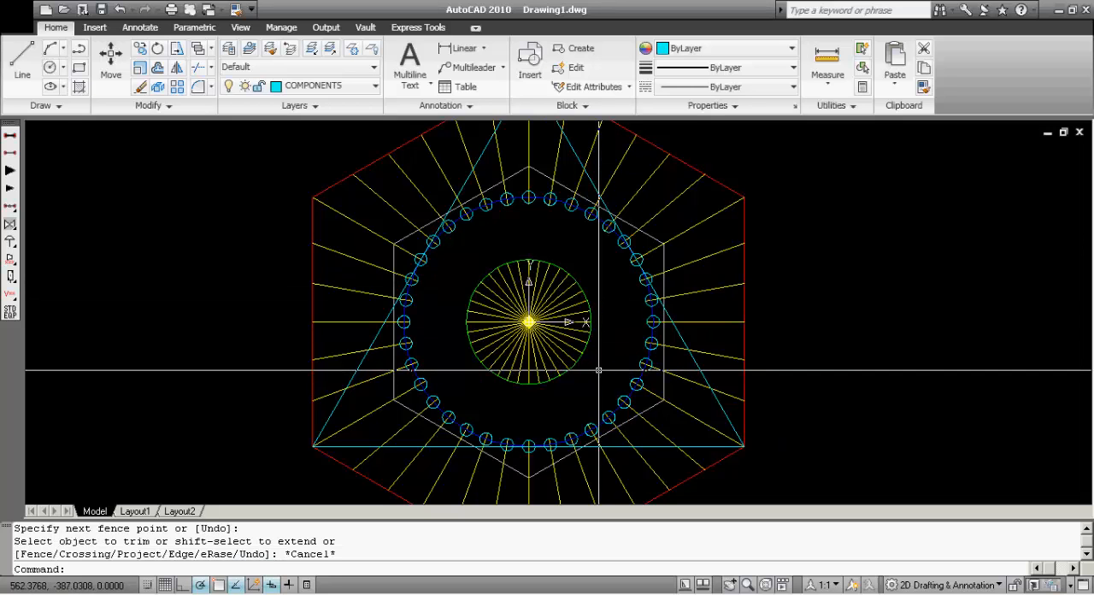
With object snap on, draw a circle of radius 2000 from the figure's centre to the outer hexagon's top vertex
{"action": "scroll", "coordinate": [605, 289], "scroll_direction": "down", "scroll_amount": 2}
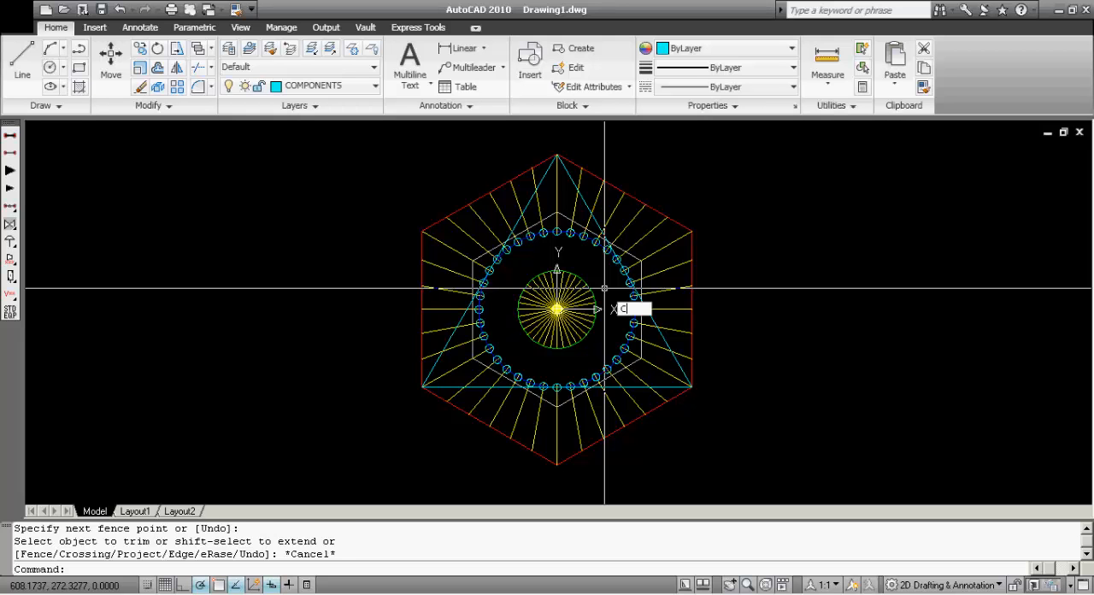
{"action": "key", "text": "Return"}
{"action": "scroll", "coordinate": [557, 308], "scroll_direction": "up", "scroll_amount": 5}
{"action": "key", "text": "F3"}
{"action": "left_click", "coordinate": [559, 309]}
{"action": "scroll", "coordinate": [561, 309], "scroll_direction": "down", "scroll_amount": 8}
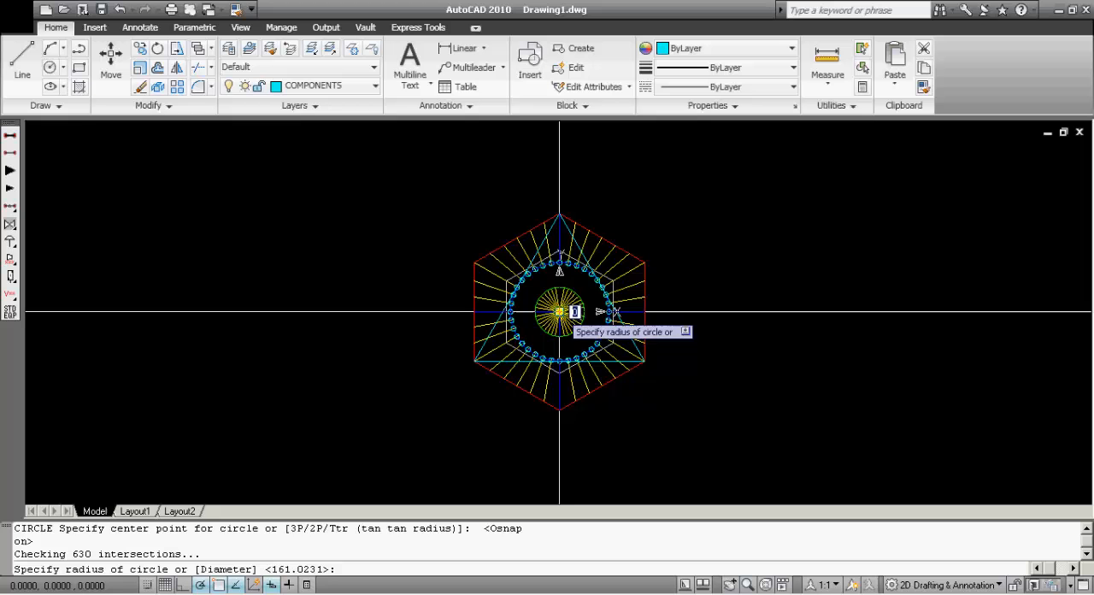
{"action": "left_click", "coordinate": [559, 212]}
{"action": "key", "text": "Return"}
{"action": "key", "text": "Escape"}
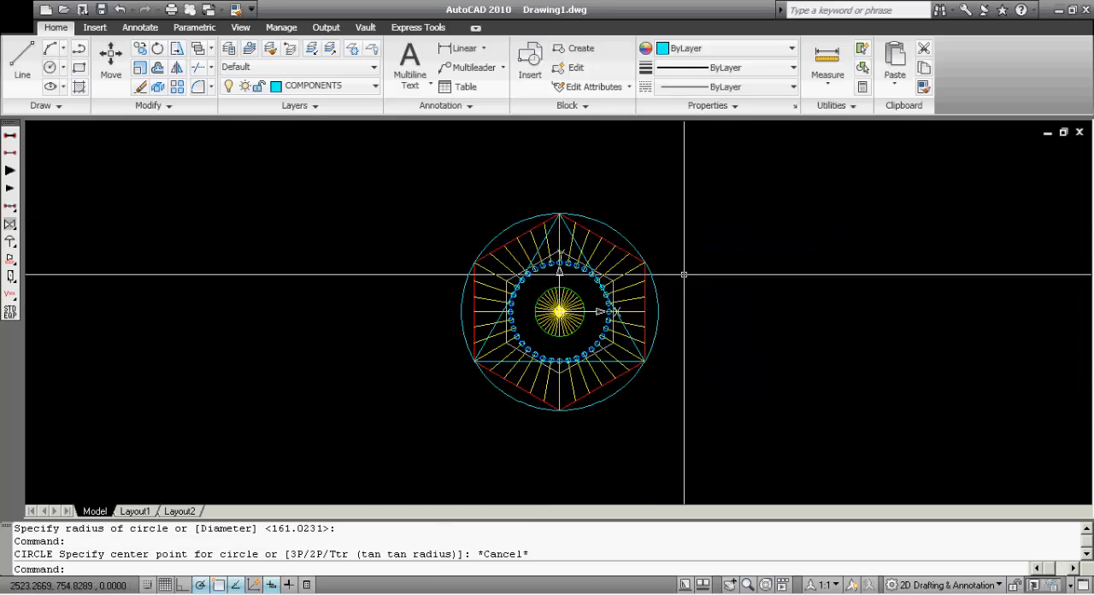
With all objects as boundaries, extend the right and upper-right radial lines to the outer circle using a fence just inside the red hexagon
{"action": "scroll", "coordinate": [616, 263], "scroll_direction": "up", "scroll_amount": 3}
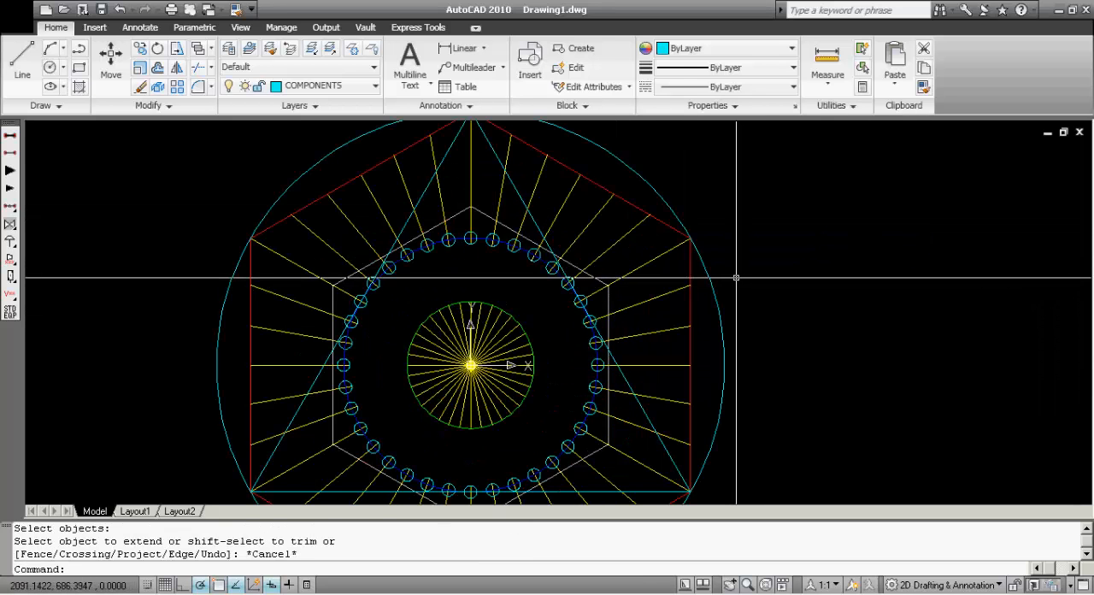
{"action": "key", "text": "Return"}
{"action": "key", "text": "Return"}
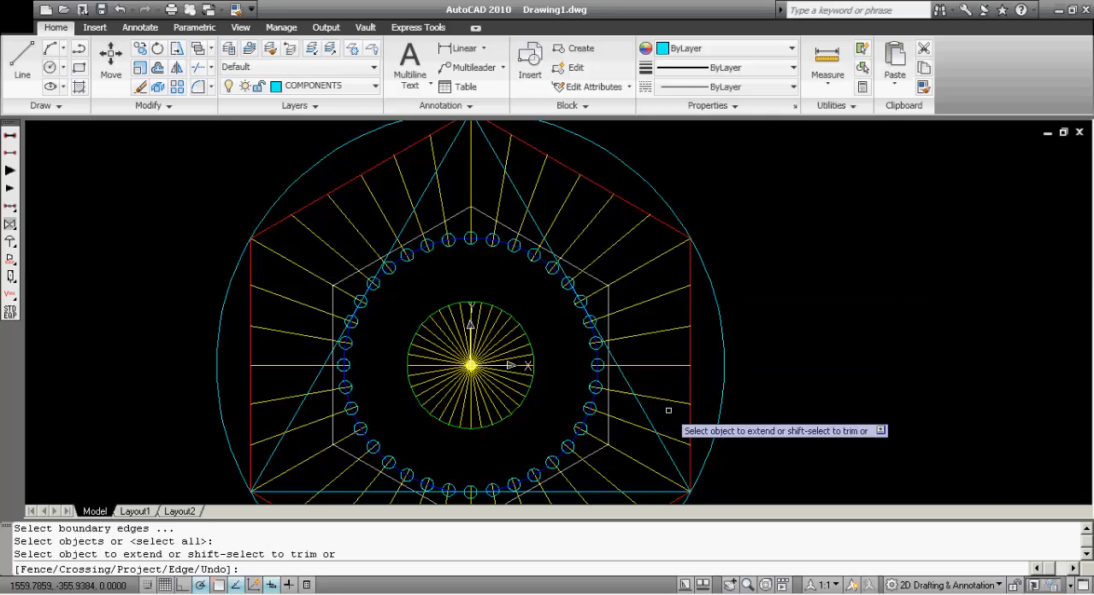
{"action": "type", "text": "f"}
{"action": "key", "text": "Return"}
{"action": "left_click", "coordinate": [680, 440]}
{"action": "left_click", "coordinate": [680, 334]}
{"action": "left_click", "coordinate": [664, 288]}
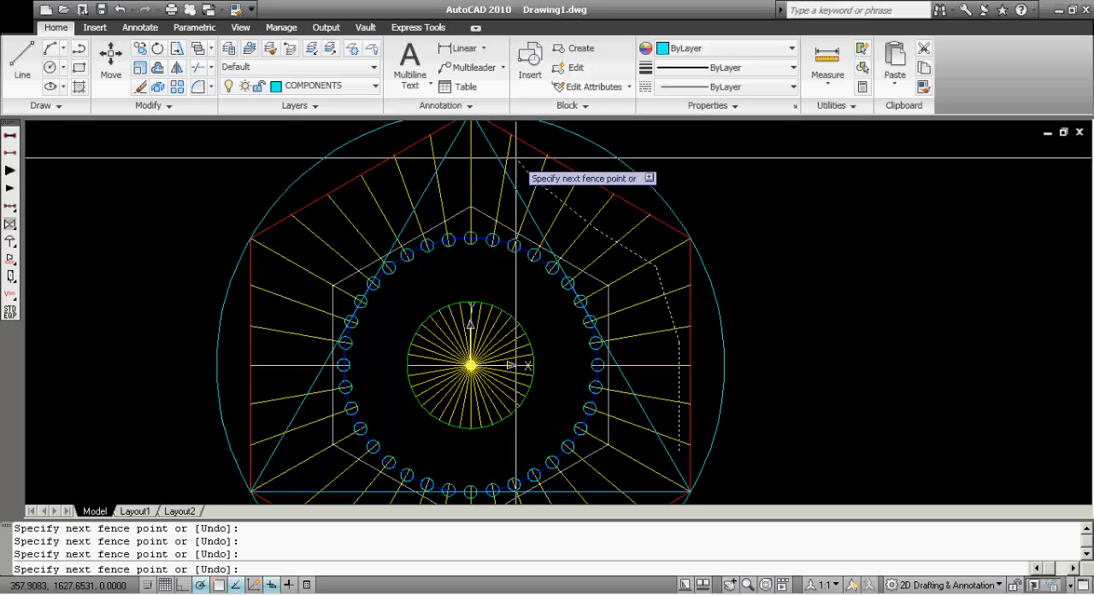
{"action": "key", "text": "Return"}
{"action": "key", "text": "Escape"}
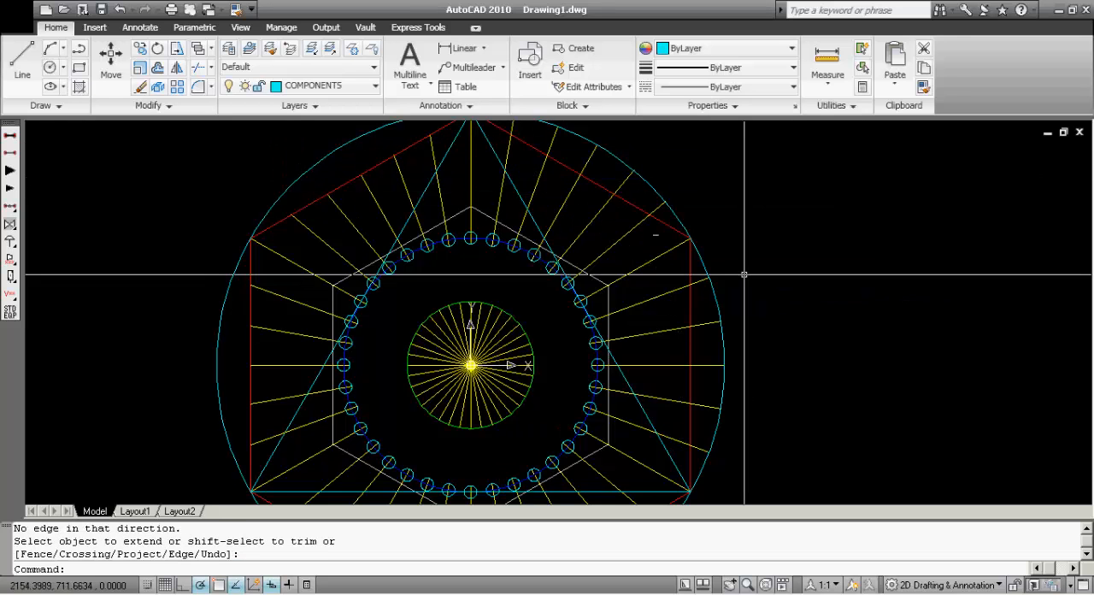
{"action": "scroll", "coordinate": [767, 389], "scroll_direction": "down", "scroll_amount": 6}
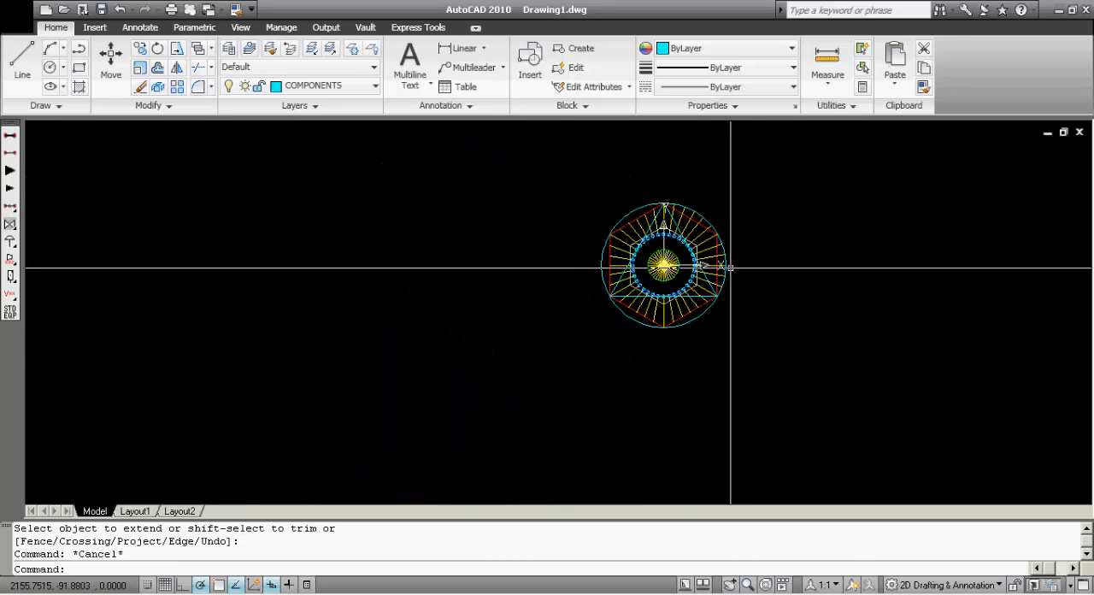
Start copying the lower of the two circles beside the square, with object snap on and its centre as base point
{"action": "scroll", "coordinate": [732, 275], "scroll_direction": "up", "scroll_amount": 3}
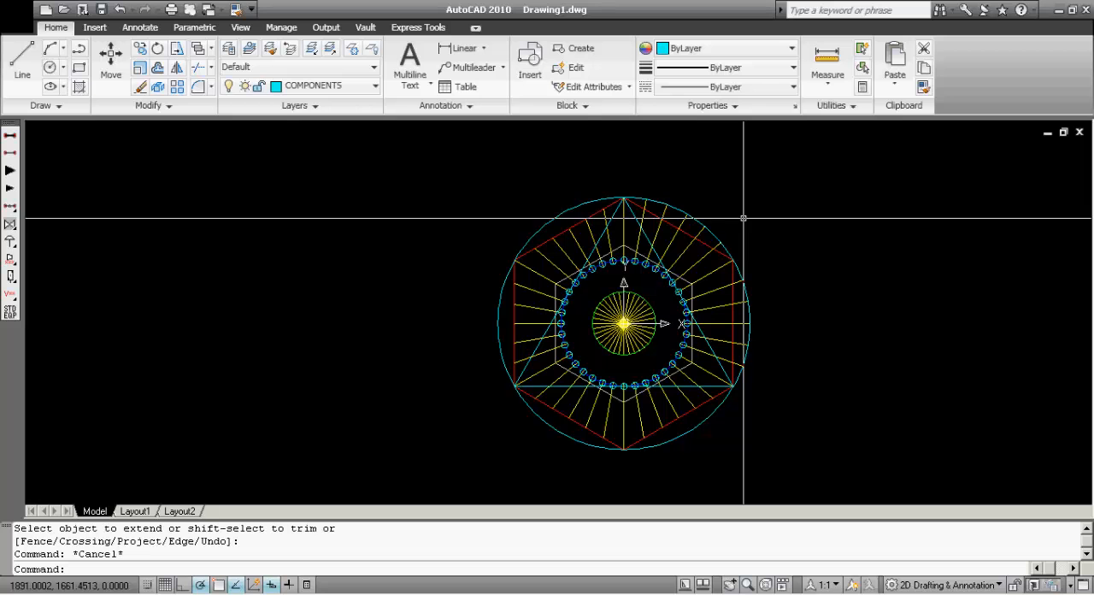
{"action": "middle_click_drag", "start_coordinate": [744, 221], "coordinate": [576, 459]}
{"action": "scroll", "coordinate": [577, 460], "scroll_direction": "down", "scroll_amount": 4}
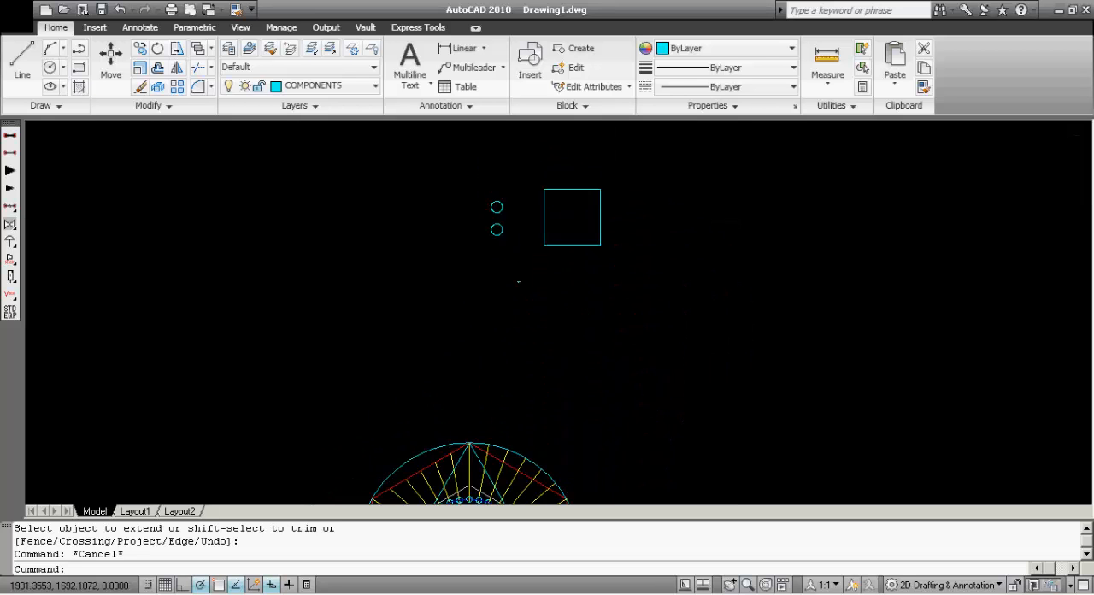
{"action": "scroll", "coordinate": [583, 299], "scroll_direction": "up", "scroll_amount": 7}
{"action": "key", "text": "Escape"}
{"action": "scroll", "coordinate": [479, 348], "scroll_direction": "up", "scroll_amount": 3}
{"action": "middle_click_drag", "start_coordinate": [464, 407], "coordinate": [436, 350]}
{"action": "middle_click_drag", "start_coordinate": [387, 265], "coordinate": [406, 327]}
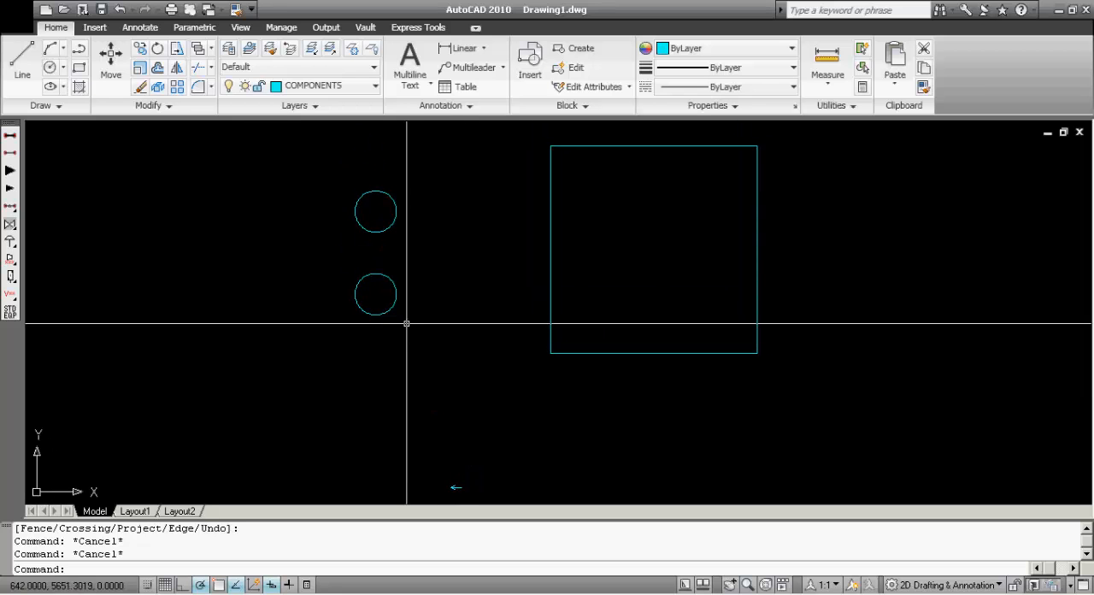
{"action": "scroll", "coordinate": [346, 261], "scroll_direction": "up", "scroll_amount": 2}
{"action": "scroll", "coordinate": [347, 262], "scroll_direction": "down", "scroll_amount": 2}
{"action": "scroll", "coordinate": [351, 269], "scroll_direction": "up", "scroll_amount": 2}
{"action": "middle_click_drag", "start_coordinate": [404, 324], "coordinate": [436, 345]}
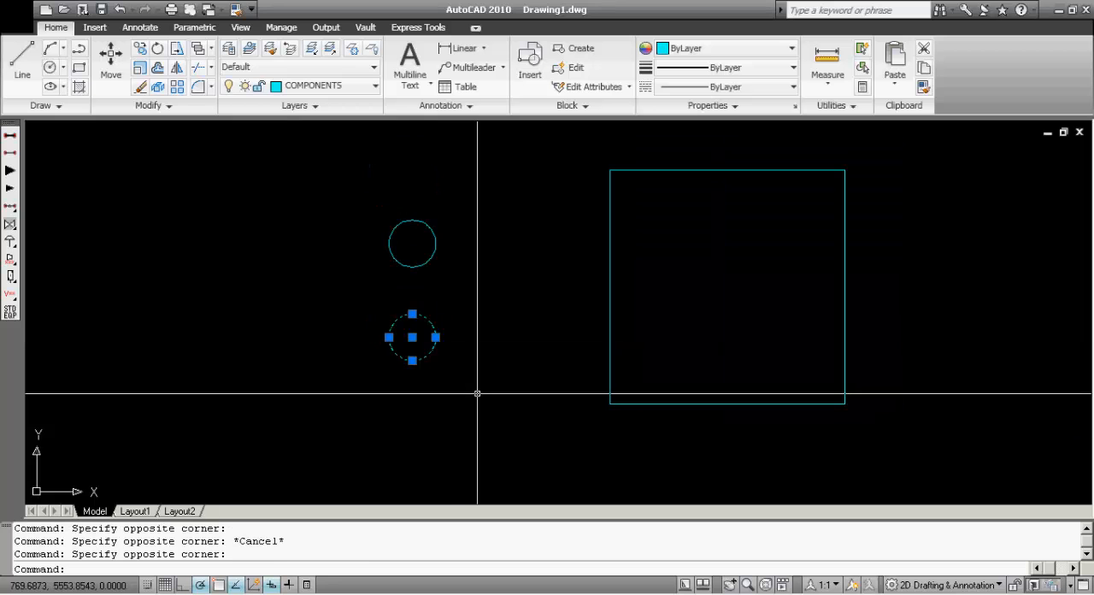
{"action": "type", "text": "O"}
{"action": "key", "text": "Return"}
{"action": "key", "text": "F4"}
{"action": "key", "text": "F4"}
{"action": "key", "text": "F3"}
{"action": "key", "text": "F3"}
{"action": "key", "text": "F3"}
{"action": "left_click", "coordinate": [410, 337]}
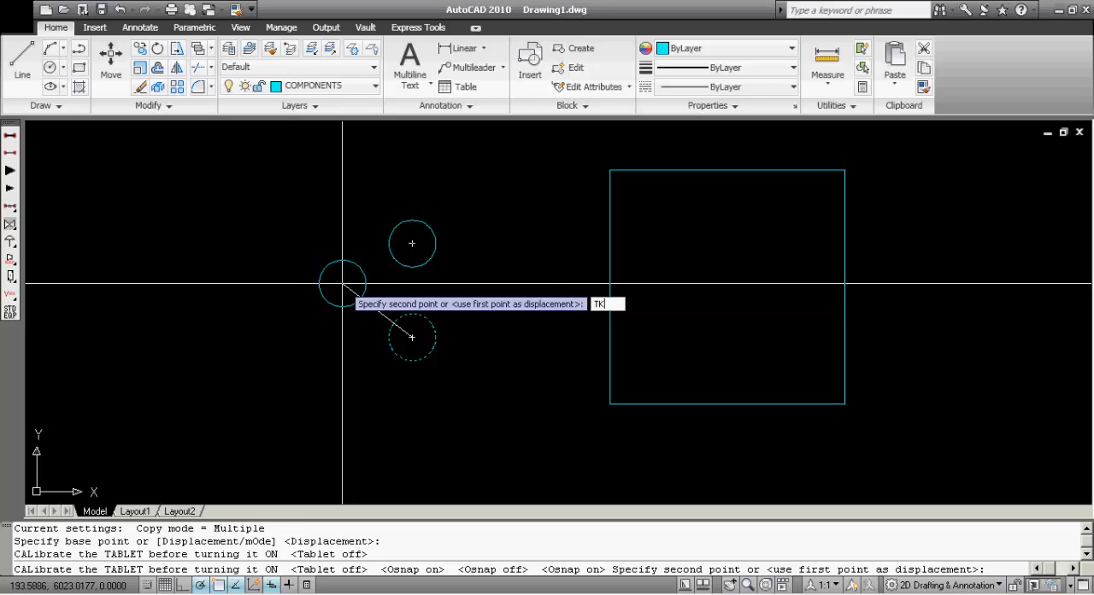
Place the copy with tracking from the original circle's centre, 200 up and 200 to the left
{"action": "key", "text": "Return"}
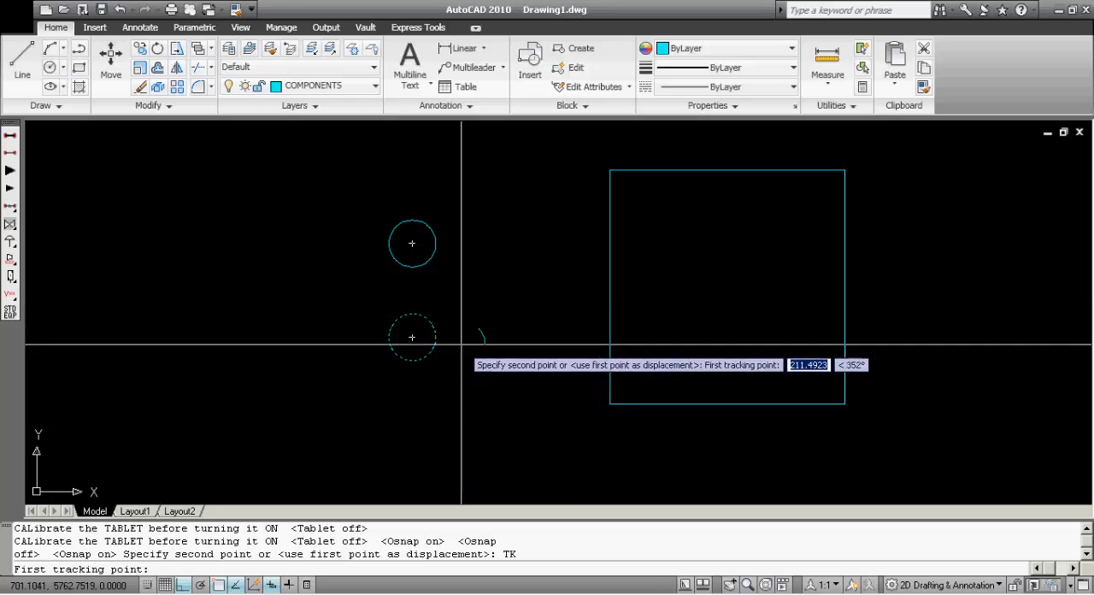
{"action": "left_click", "coordinate": [412, 337]}
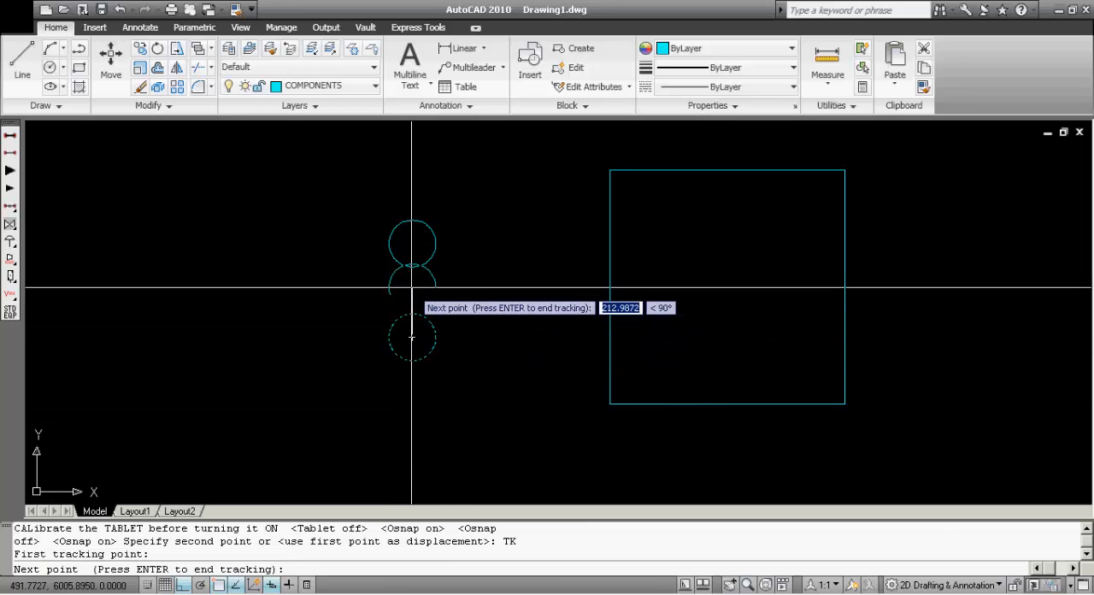
{"action": "type", "text": "200"}
{"action": "key", "text": "Return"}
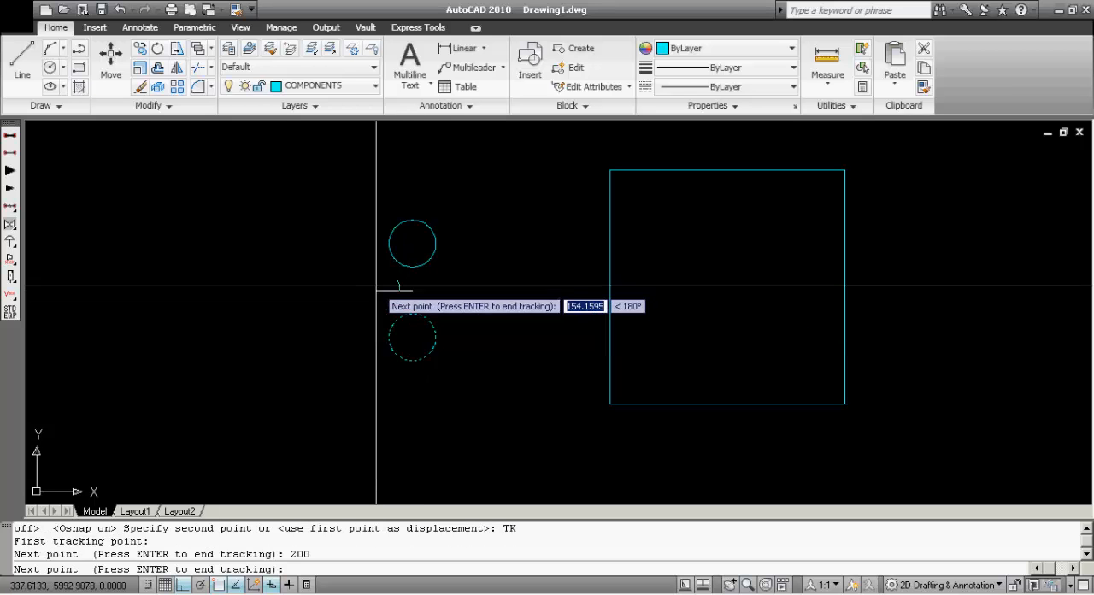
{"action": "type", "text": "200"}
{"action": "key", "text": "Return"}
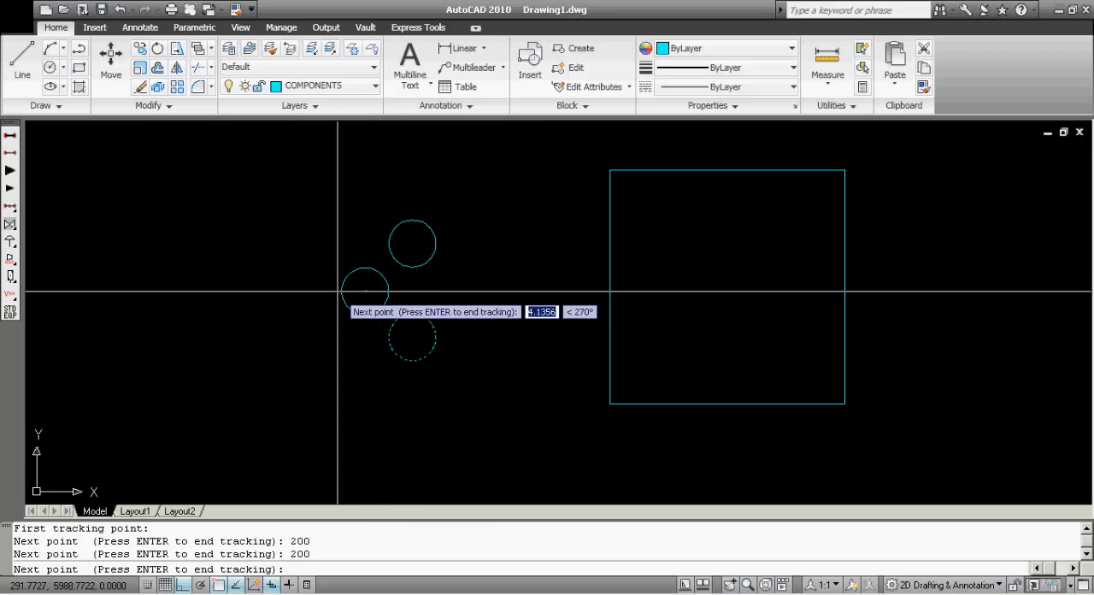
{"action": "key", "text": "Return"}
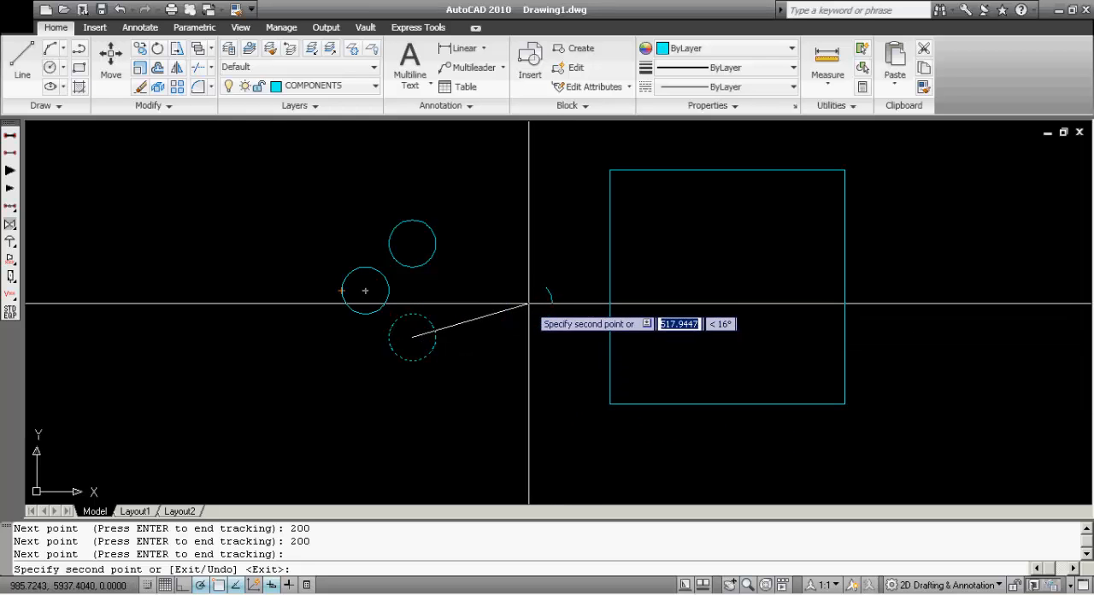
Place another copy of the circle with tracking, 400 to the left of the newly copied circle's centre
{"action": "middle_click_drag", "start_coordinate": [244, 193], "coordinate": [391, 218]}
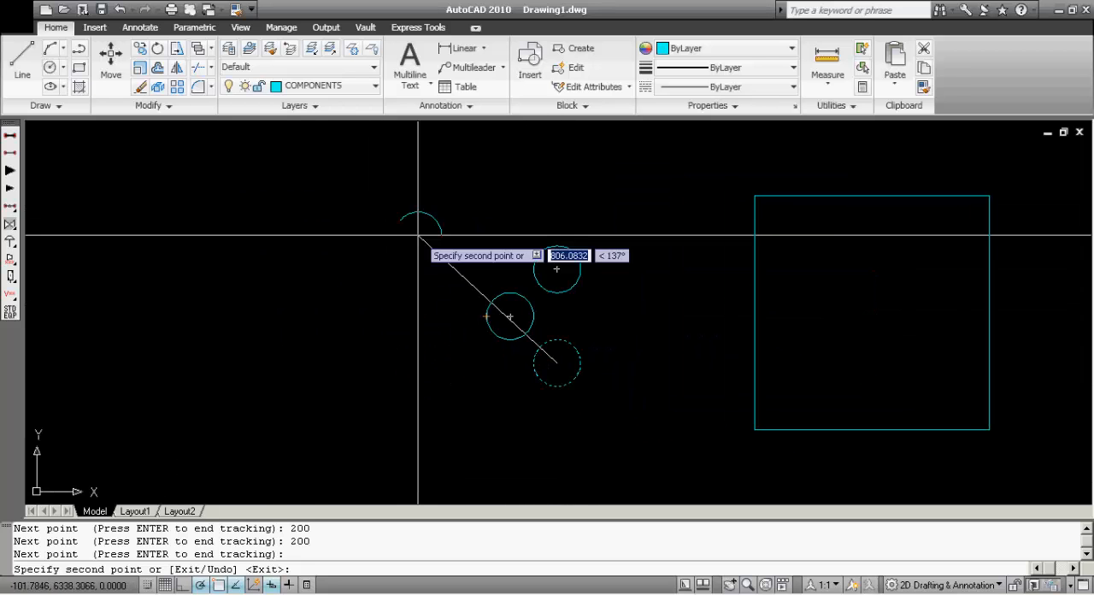
{"action": "type", "text": "TK"}
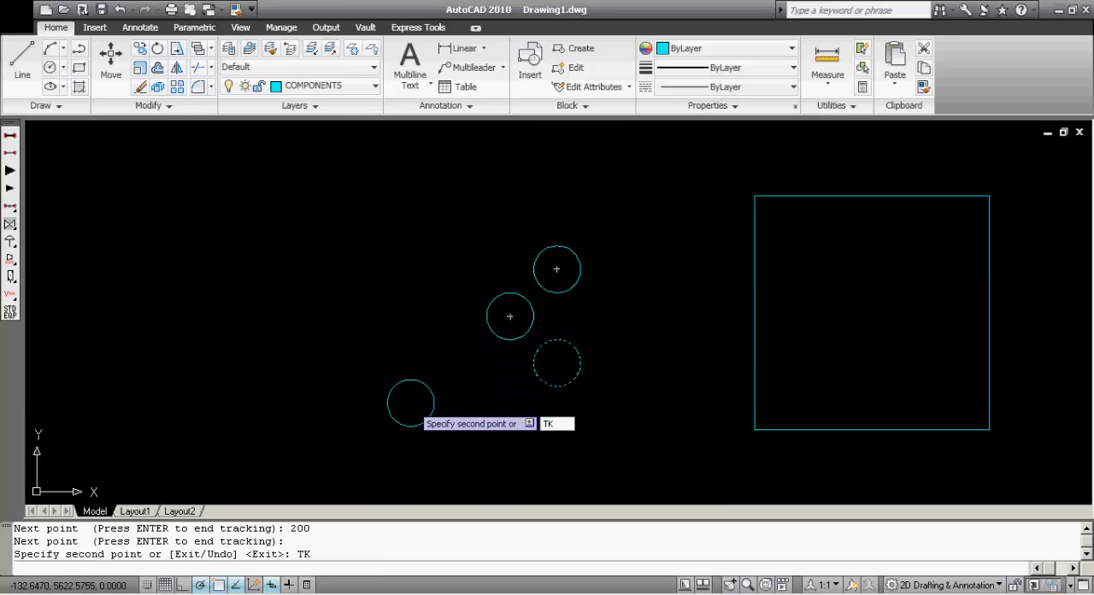
{"action": "key", "text": "Return"}
{"action": "left_click", "coordinate": [511, 316]}
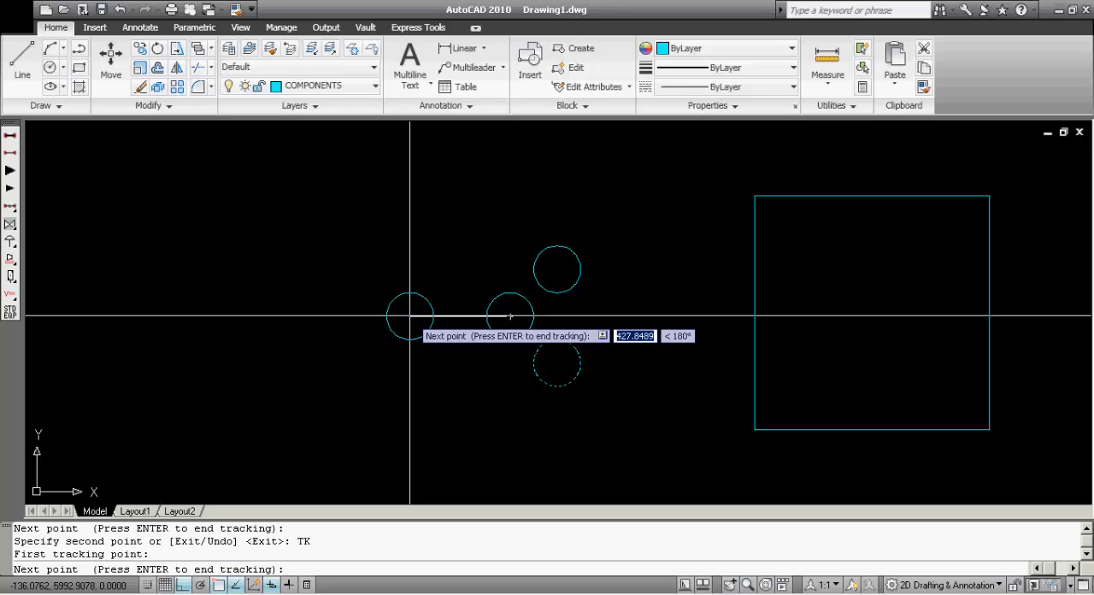
{"action": "key", "text": "Return"}
{"action": "key", "text": "Return"}
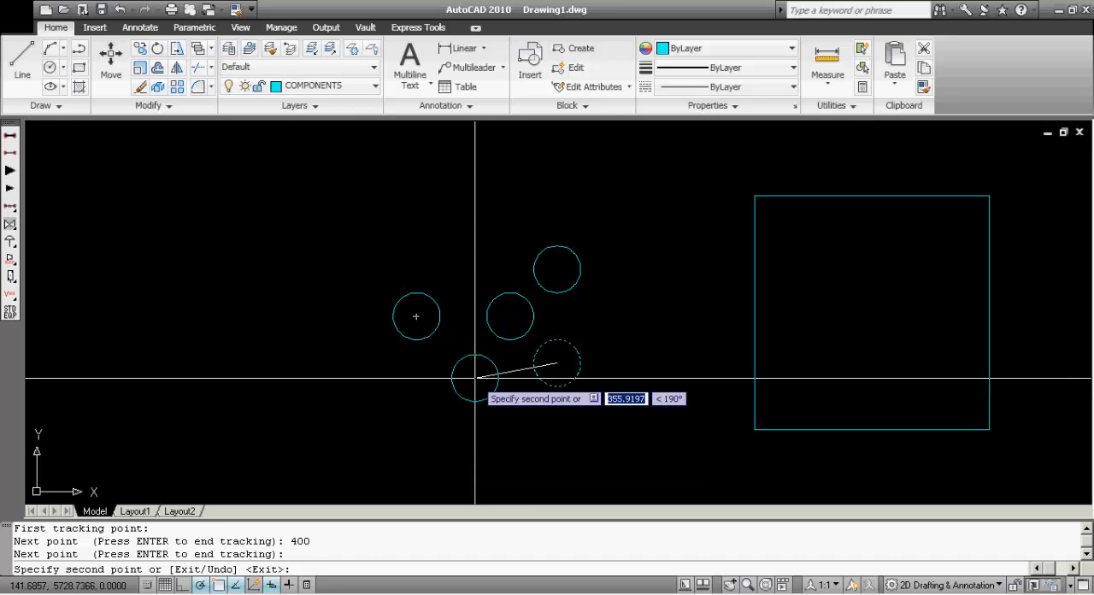
Place a further copy with tracking from the leftmost circle's centre, 200 down and 200 to the left
{"action": "type", "text": "TK"}
{"action": "key", "text": "Return"}
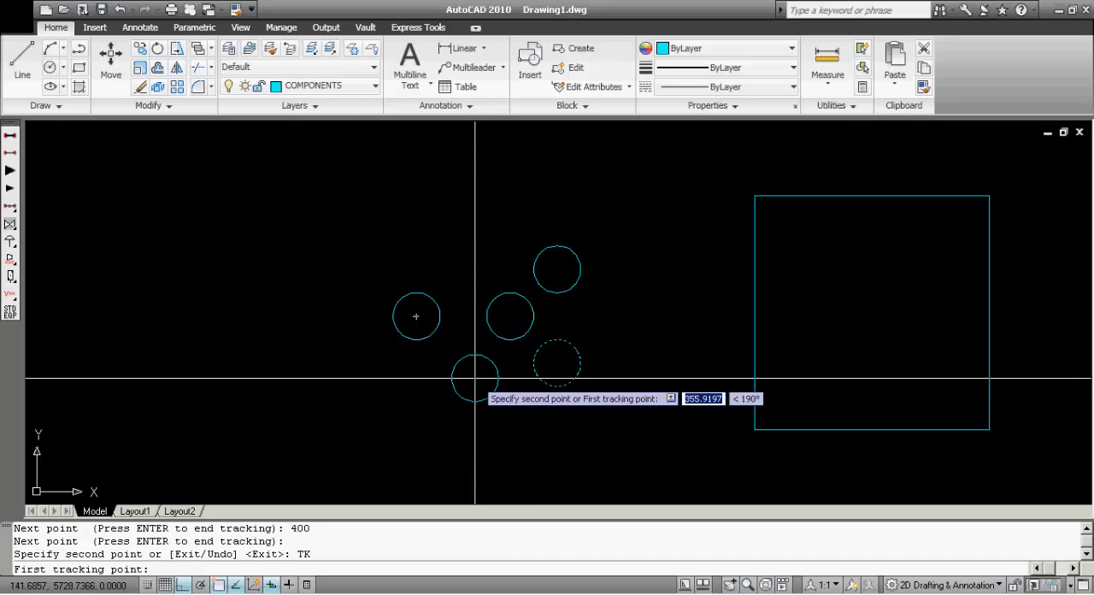
{"action": "left_click", "coordinate": [416, 316]}
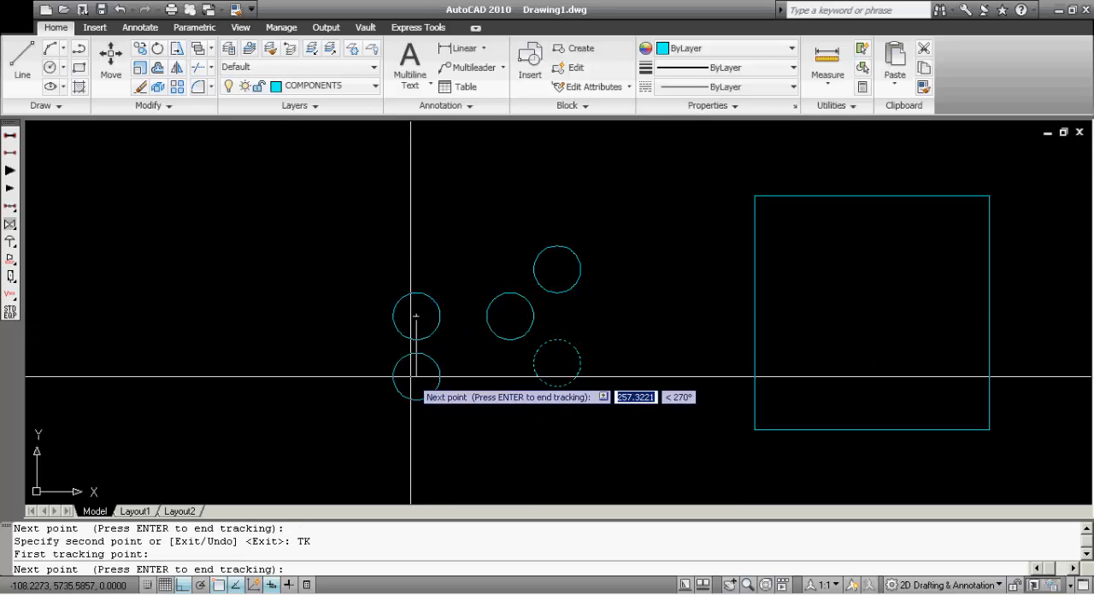
{"action": "type", "text": "200"}
{"action": "key", "text": "Return"}
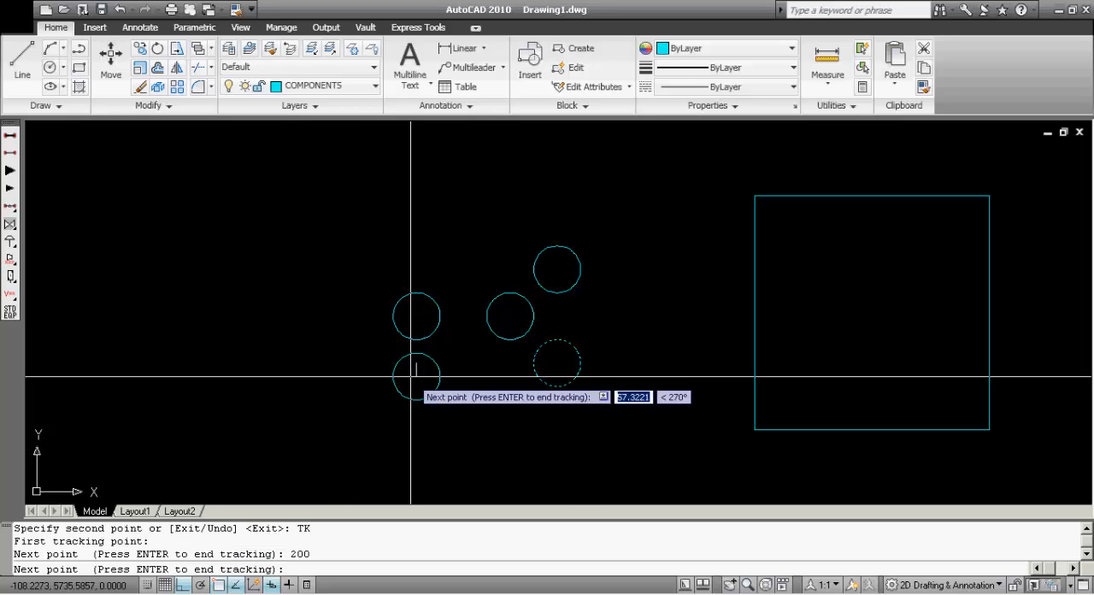
{"action": "key", "text": "Return"}
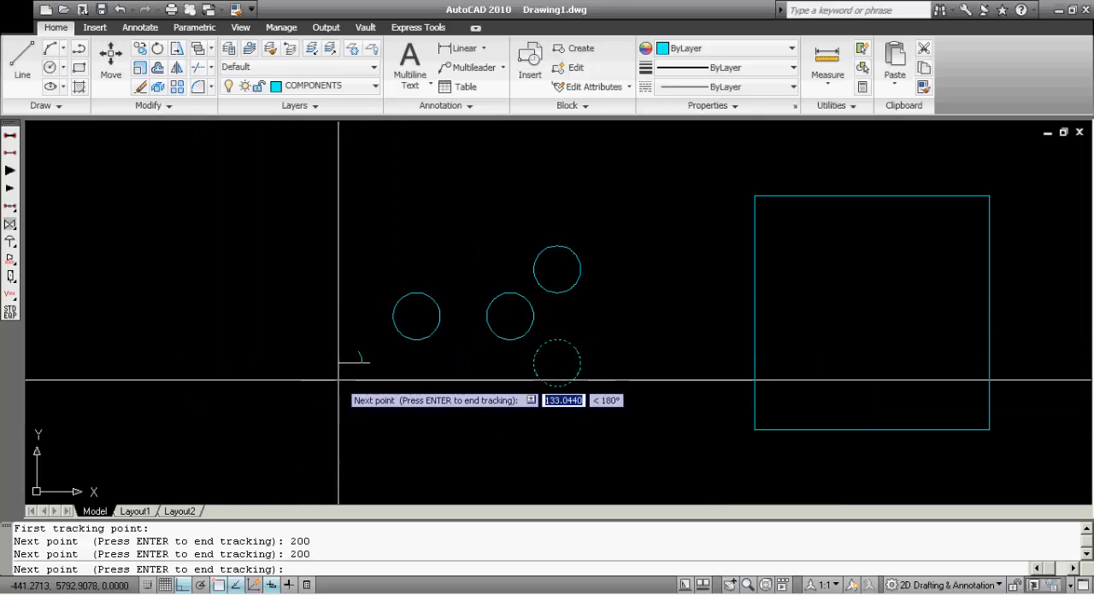
{"action": "key", "text": "Return"}
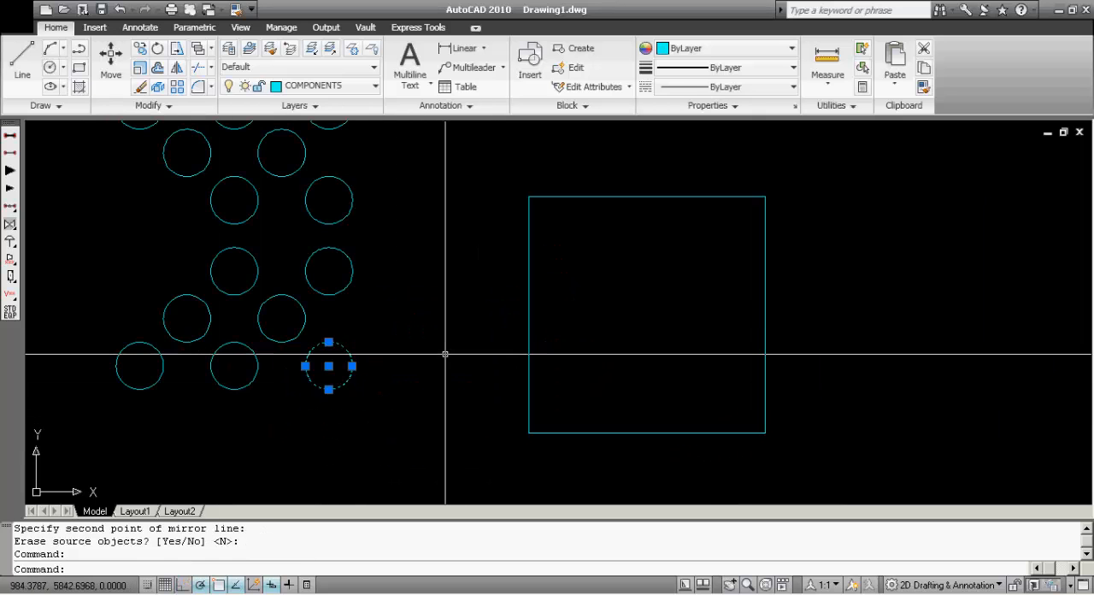
Copy the selected circle from its centre into the square, tracked 200 right and 200 down from the square's upper-left corner
{"action": "type", "text": "O"}
{"action": "key", "text": "Return"}
{"action": "left_click", "coordinate": [329, 366]}
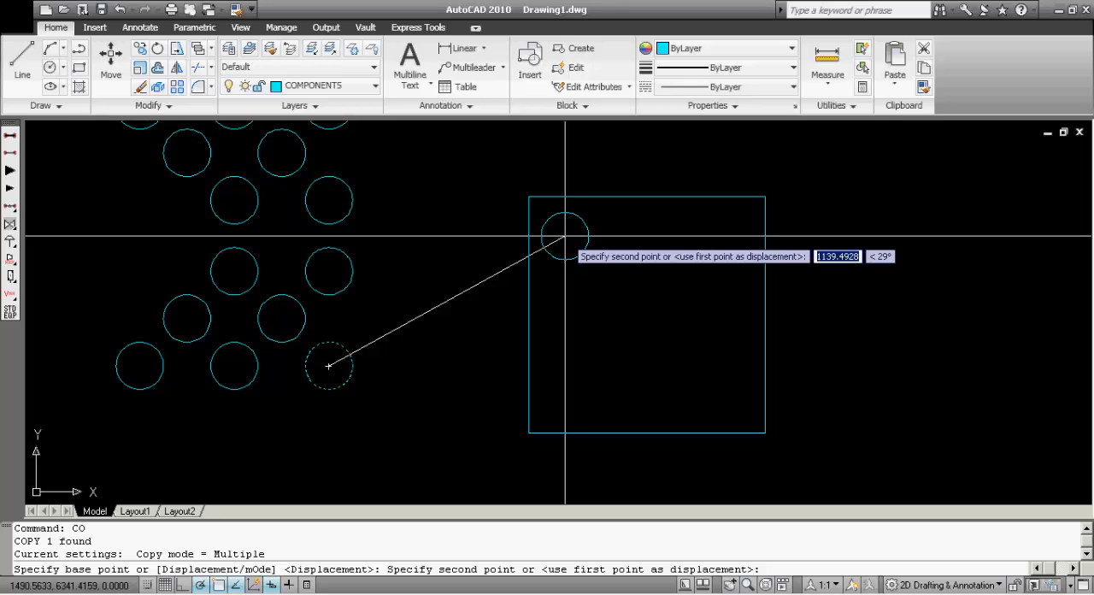
{"action": "type", "text": "TK"}
{"action": "key", "text": "Return"}
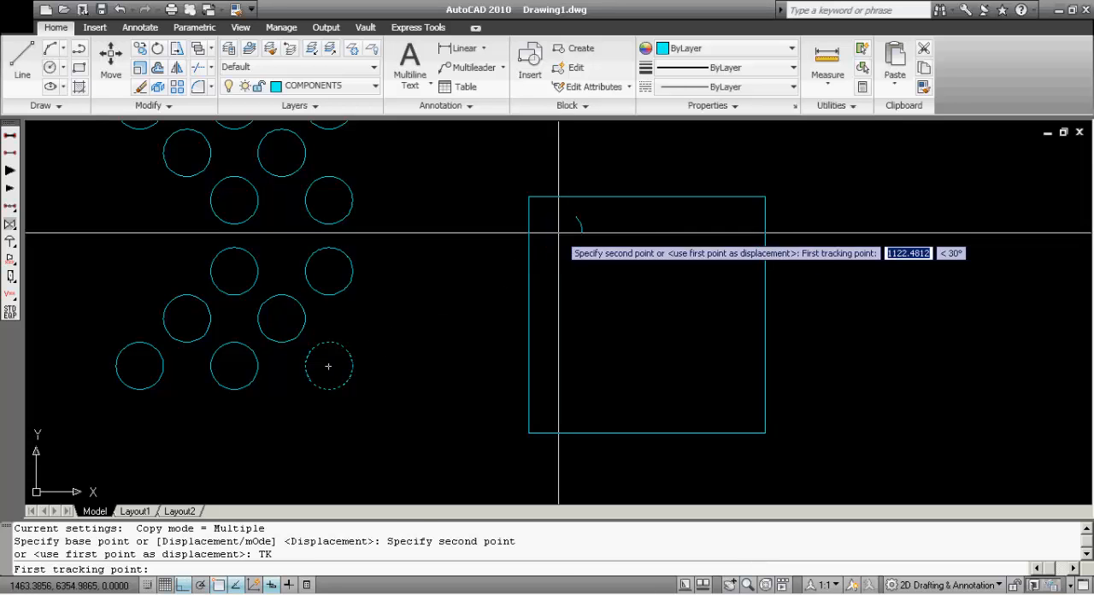
{"action": "left_click", "coordinate": [529, 196]}
{"action": "type", "text": "200"}
{"action": "key", "text": "Return"}
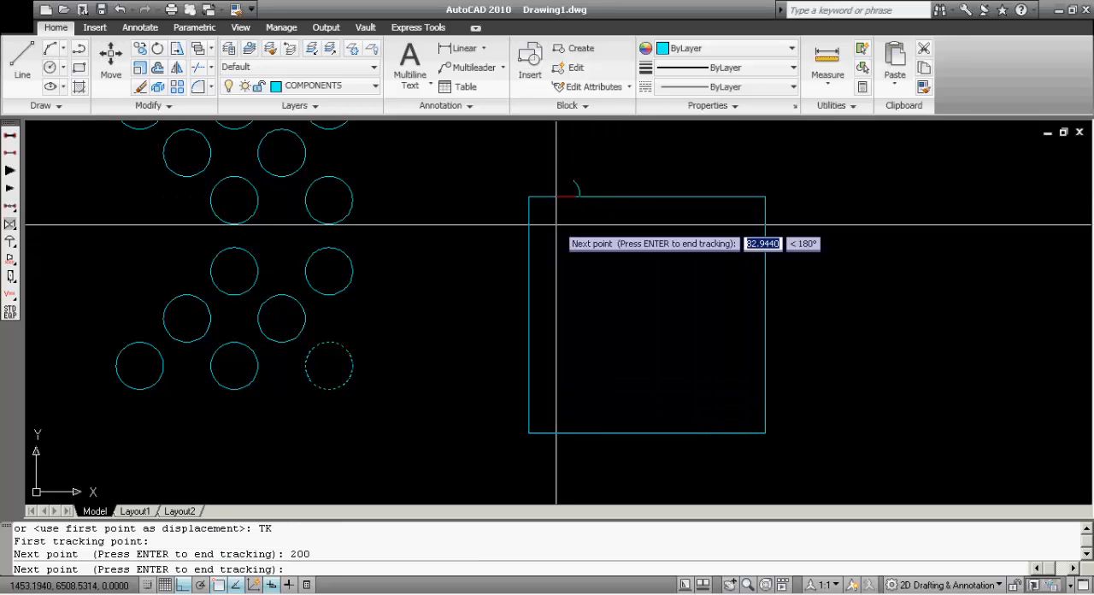
{"action": "type", "text": "200"}
{"action": "key", "text": "Return"}
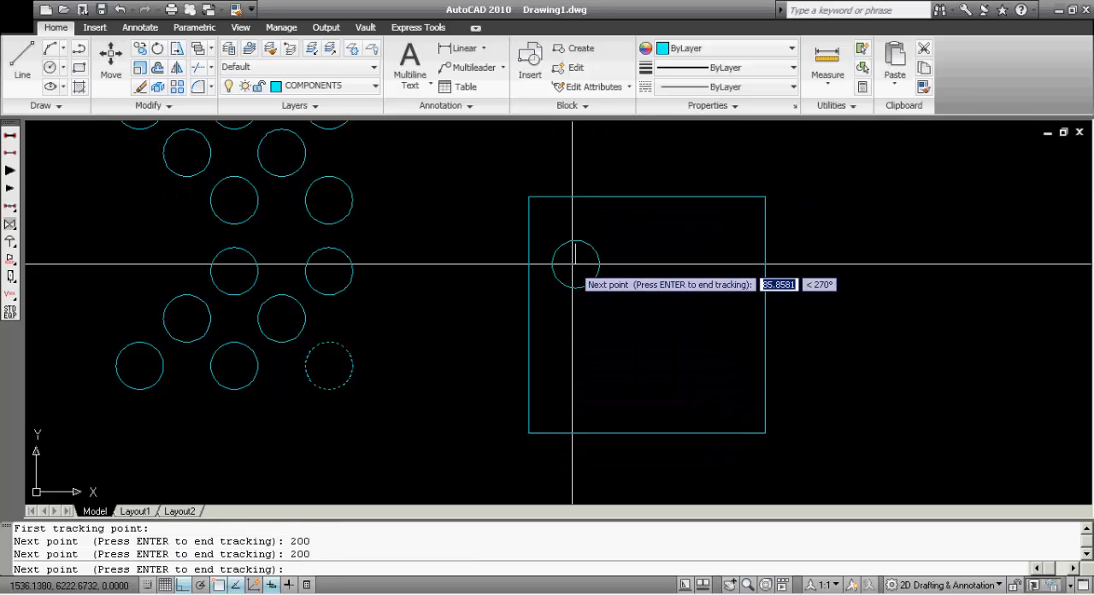
{"action": "key", "text": "Return"}
{"action": "key", "text": "Return"}
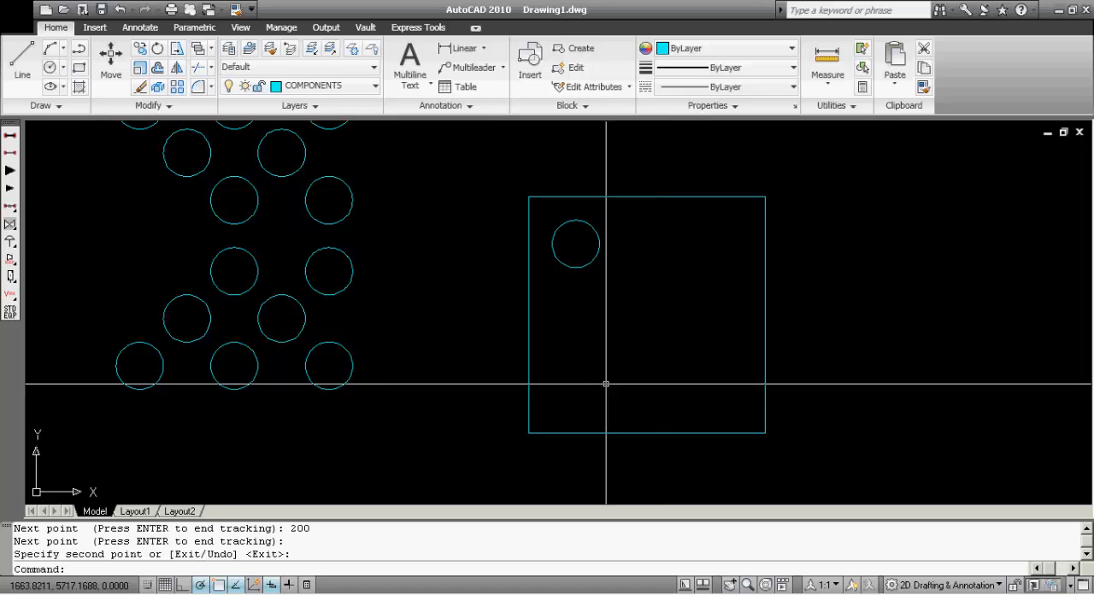
Copy the pattern's lower-right circle to the square's lower-left corner, using a base point tracked 200 down and 200 left of its centre
{"action": "left_click", "coordinate": [346, 383]}
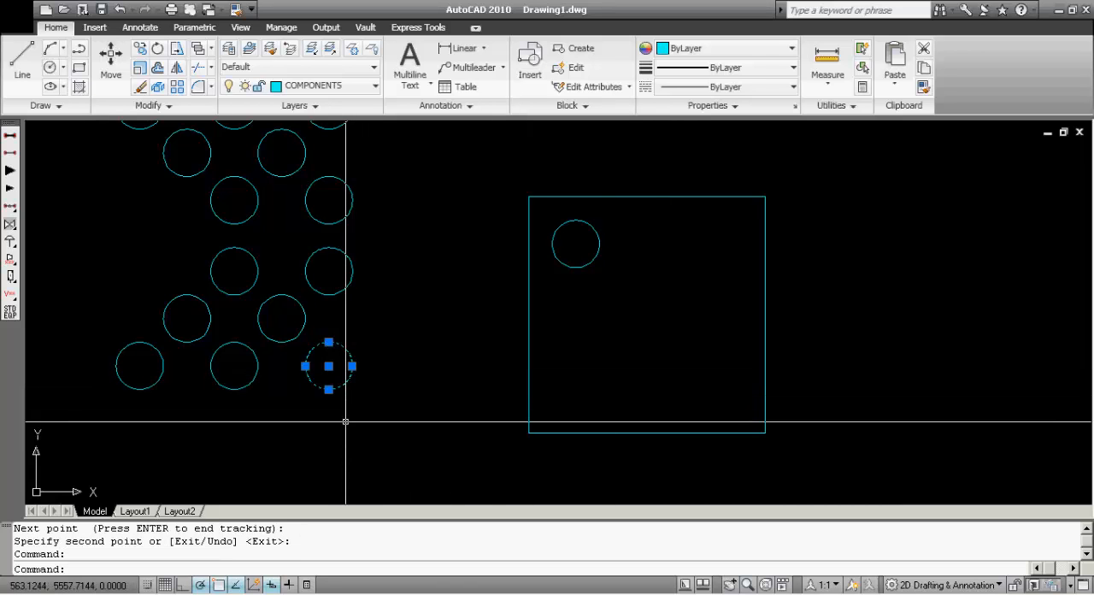
{"action": "type", "text": "CO"}
{"action": "key", "text": "Return"}
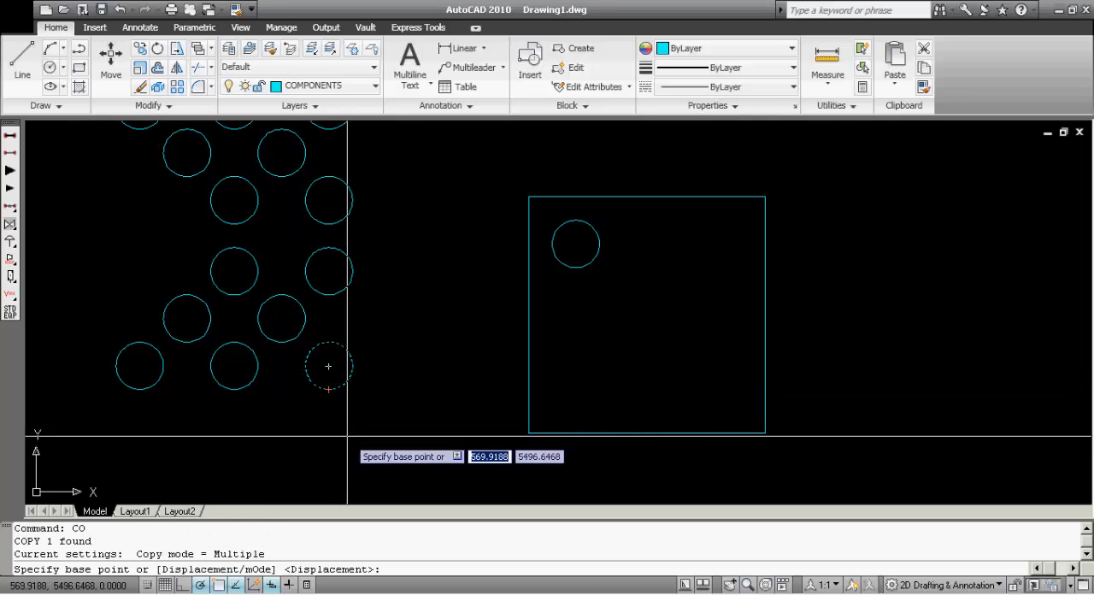
{"action": "type", "text": "TK"}
{"action": "key", "text": "Return"}
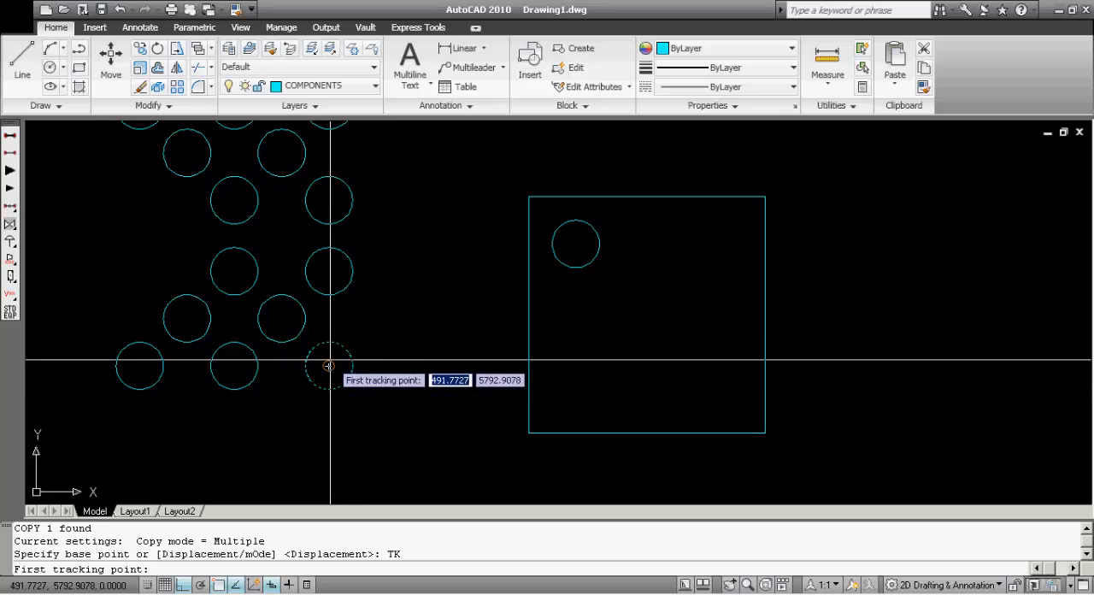
{"action": "left_click", "coordinate": [328, 366]}
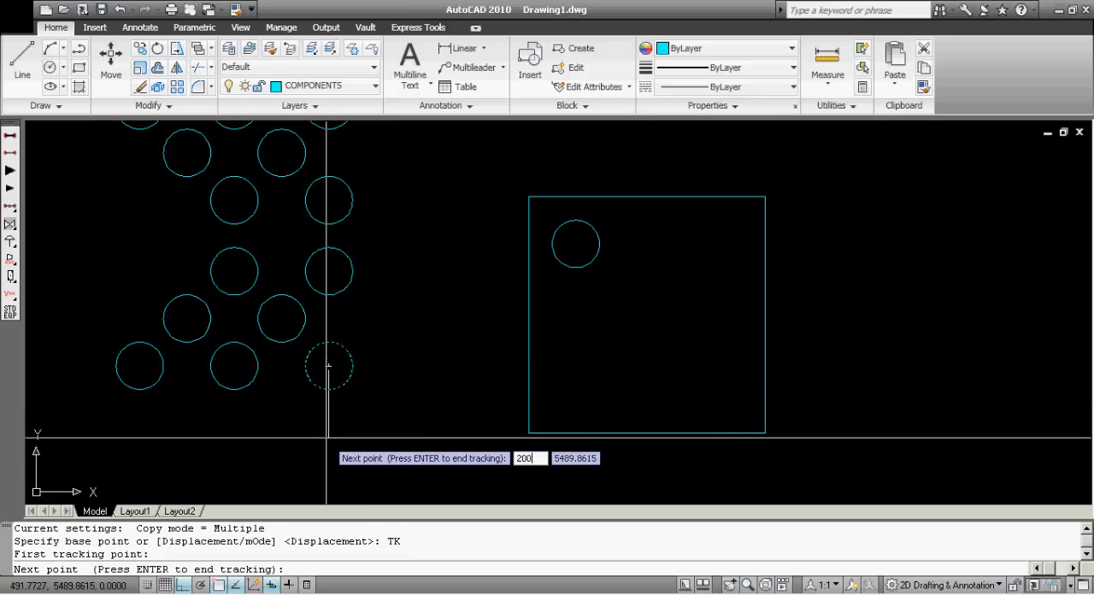
{"action": "type", "text": "200"}
{"action": "key", "text": "Return"}
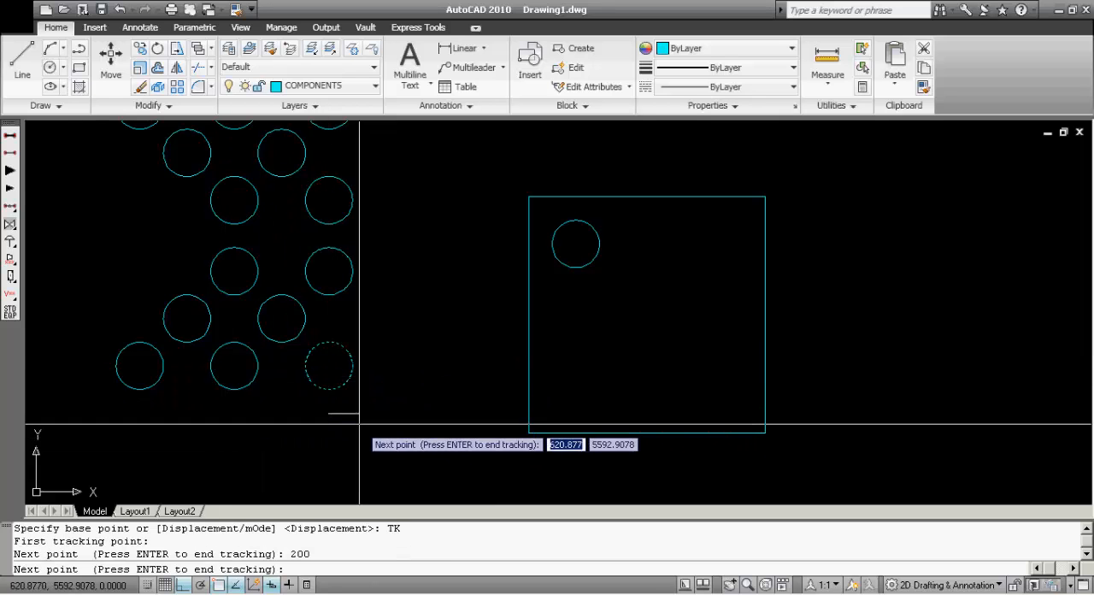
{"action": "type", "text": "200"}
{"action": "key", "text": "Return"}
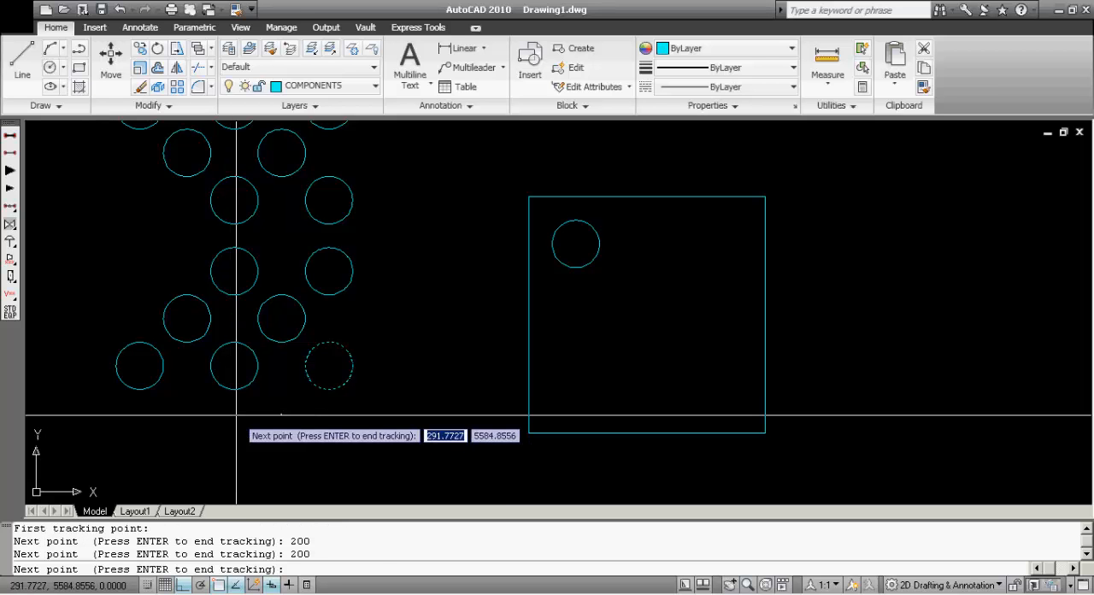
{"action": "key", "text": "Return"}
{"action": "left_click", "coordinate": [528, 433]}
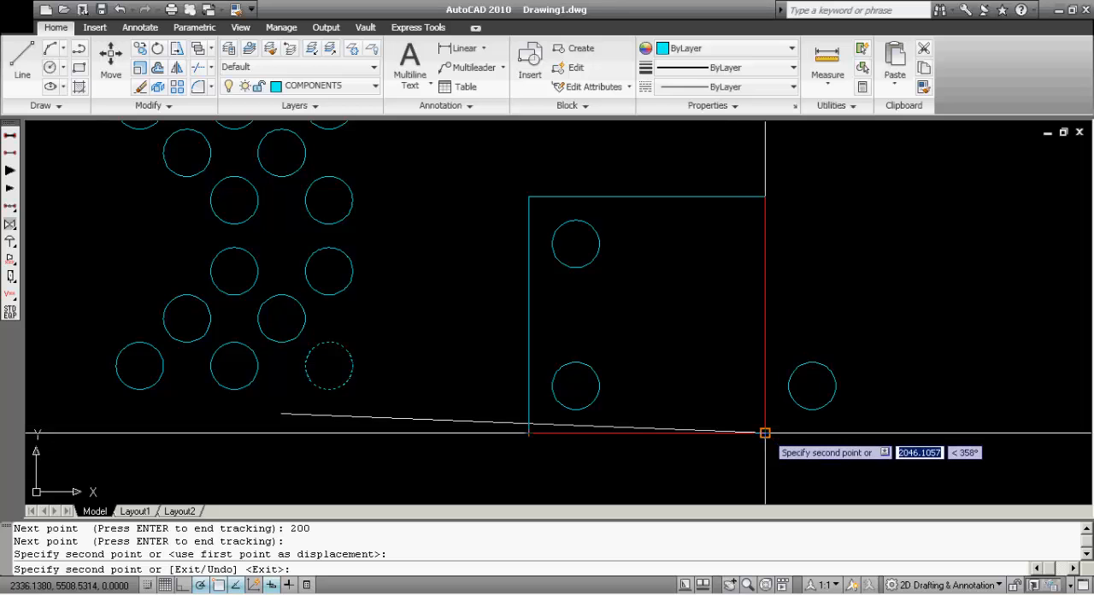
Place another copy inside the square with its base point tracked 400 to the left of the square's lower-right corner
{"action": "type", "text": "T"}
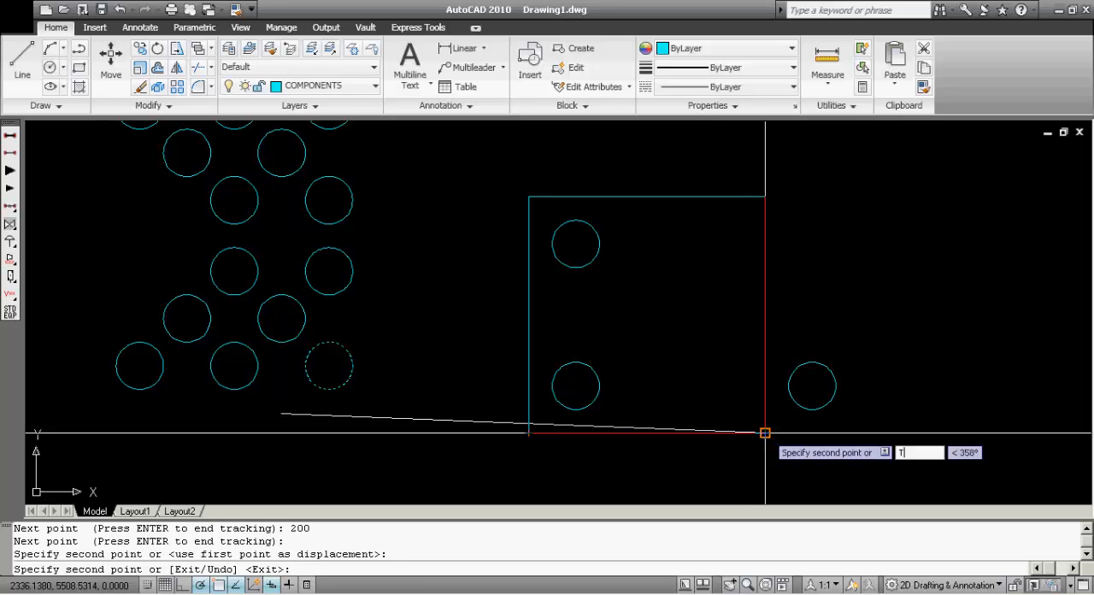
{"action": "type", "text": "K"}
{"action": "key", "text": "Return"}
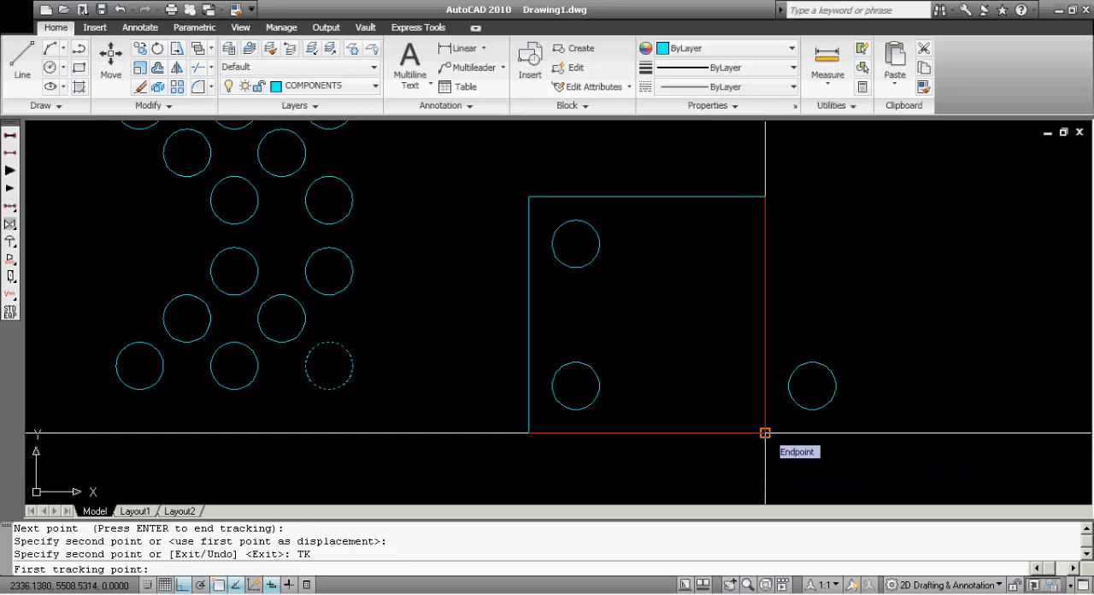
{"action": "left_click", "coordinate": [765, 433]}
{"action": "type", "text": "4"}
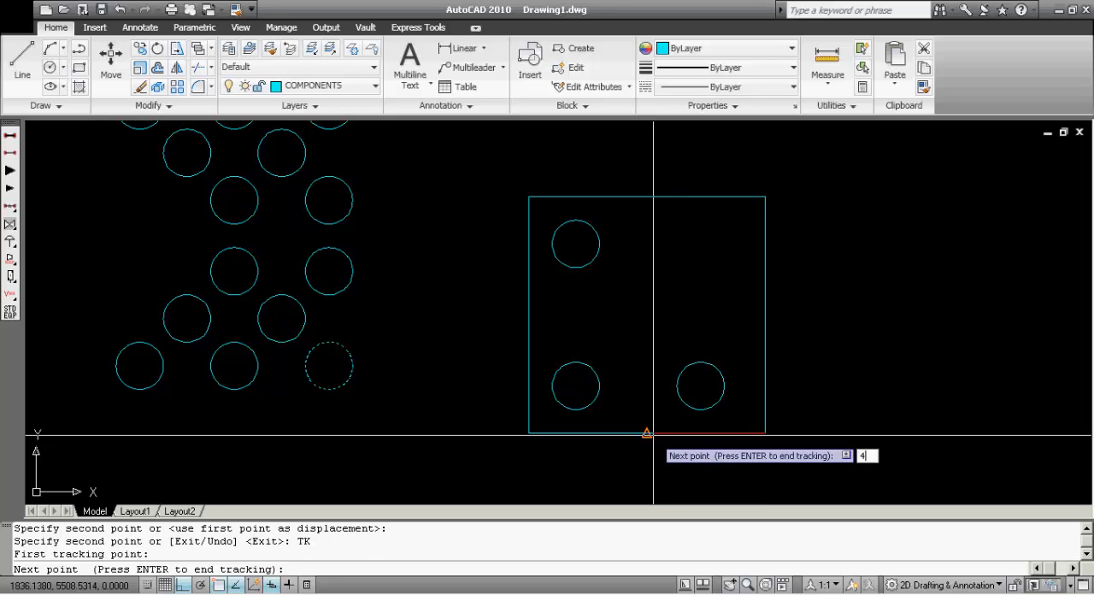
{"action": "type", "text": "00"}
{"action": "key", "text": "Return"}
{"action": "key", "text": "Return"}
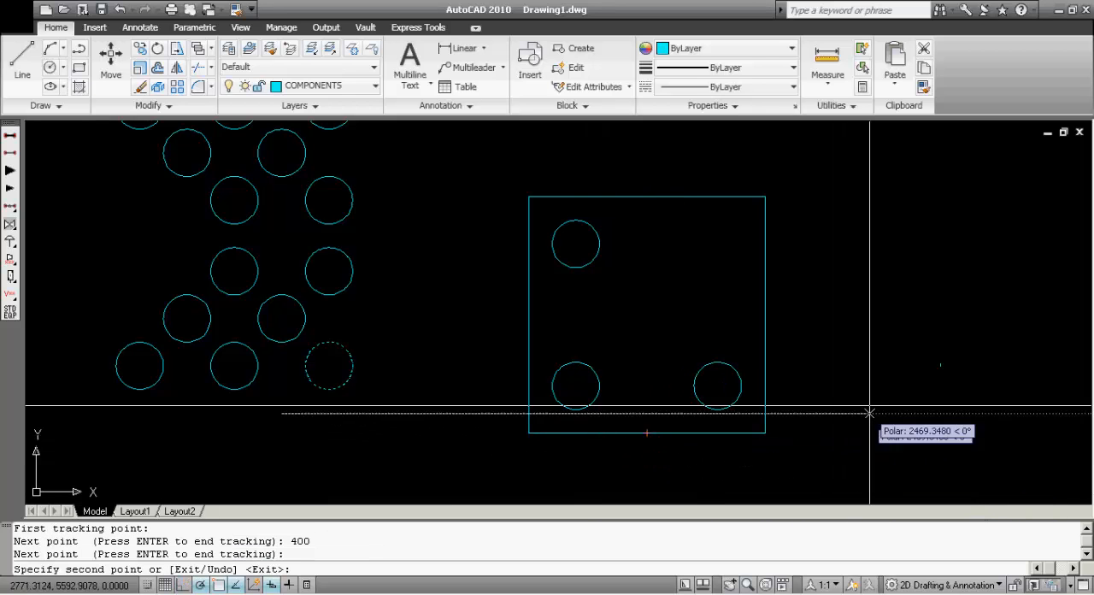
Place another copy inside the square, with its base point tracked 400 down and then leftward from the square's upper-right corner
{"action": "type", "text": "TK"}
{"action": "key", "text": "Return"}
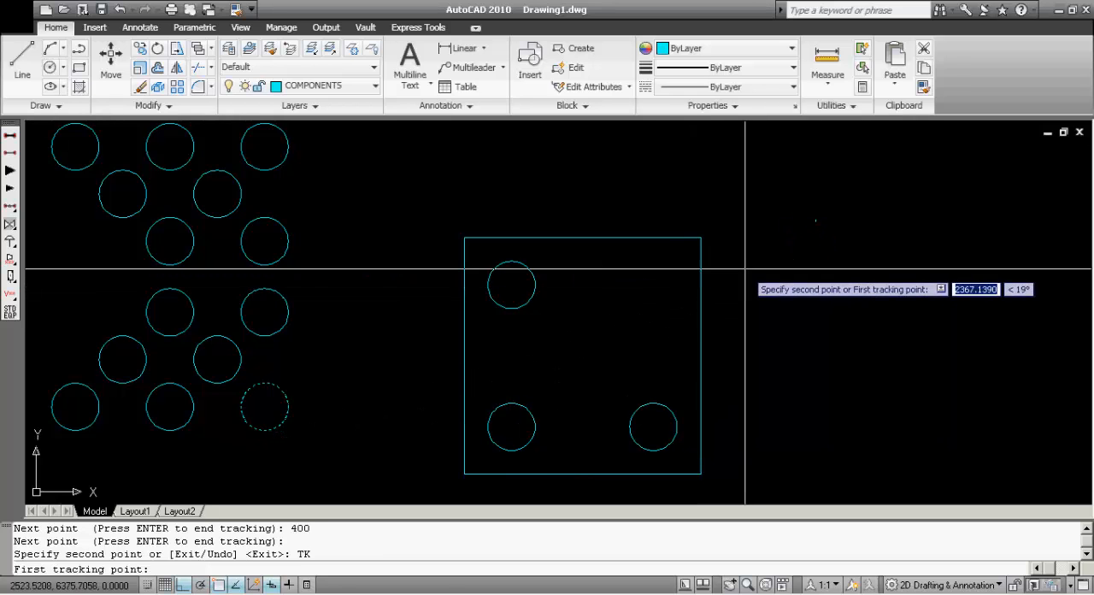
{"action": "left_click", "coordinate": [701, 237]}
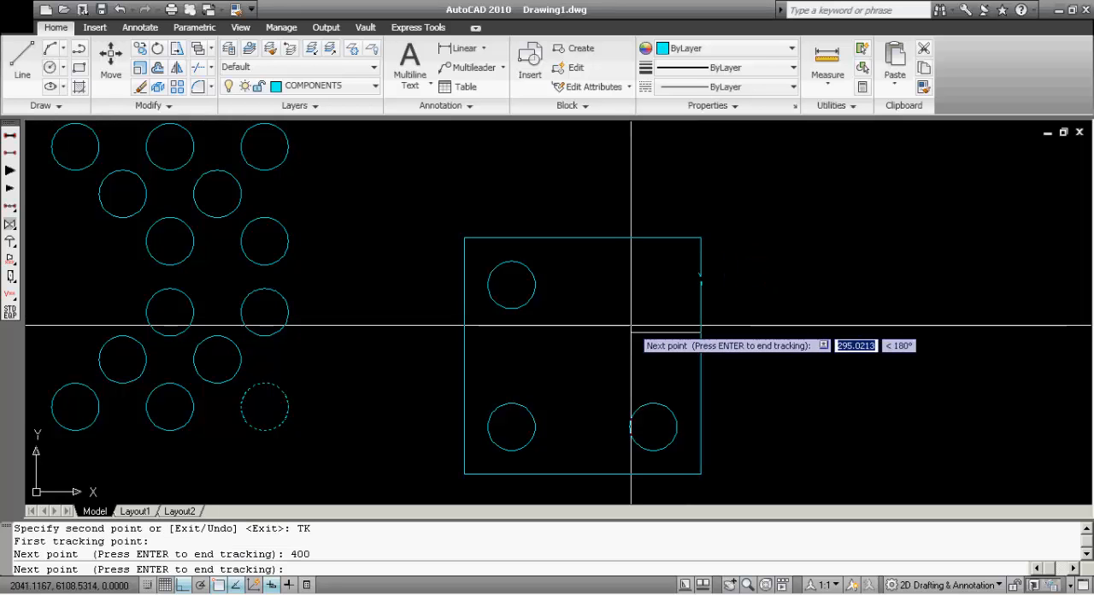
{"action": "key", "text": "Return"}
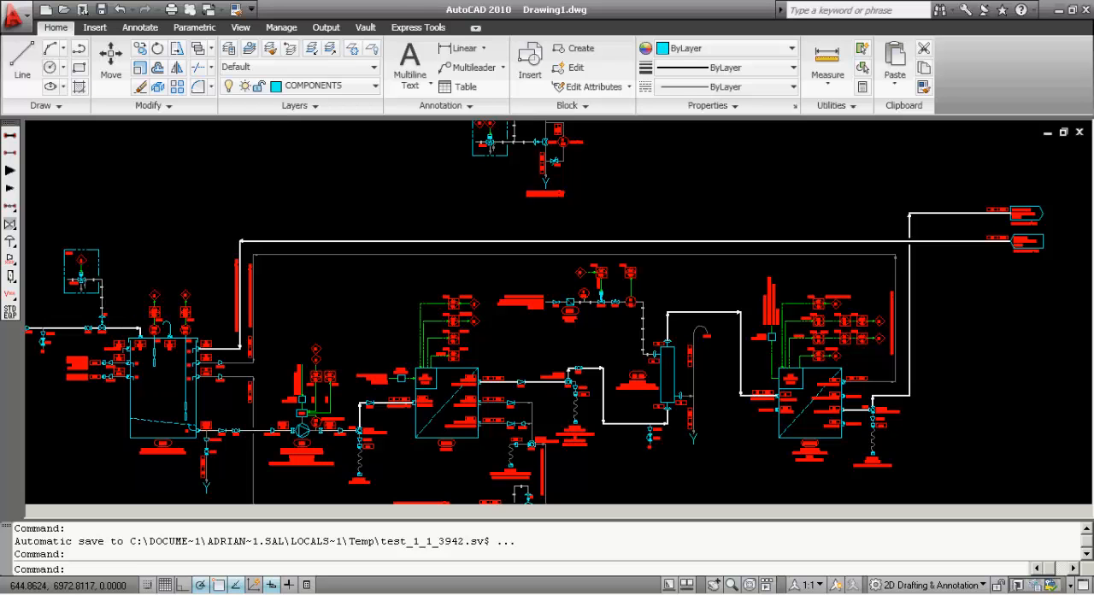
{"action": "left_click", "coordinate": [729, 475]}
{"action": "left_click", "coordinate": [327, 167]}
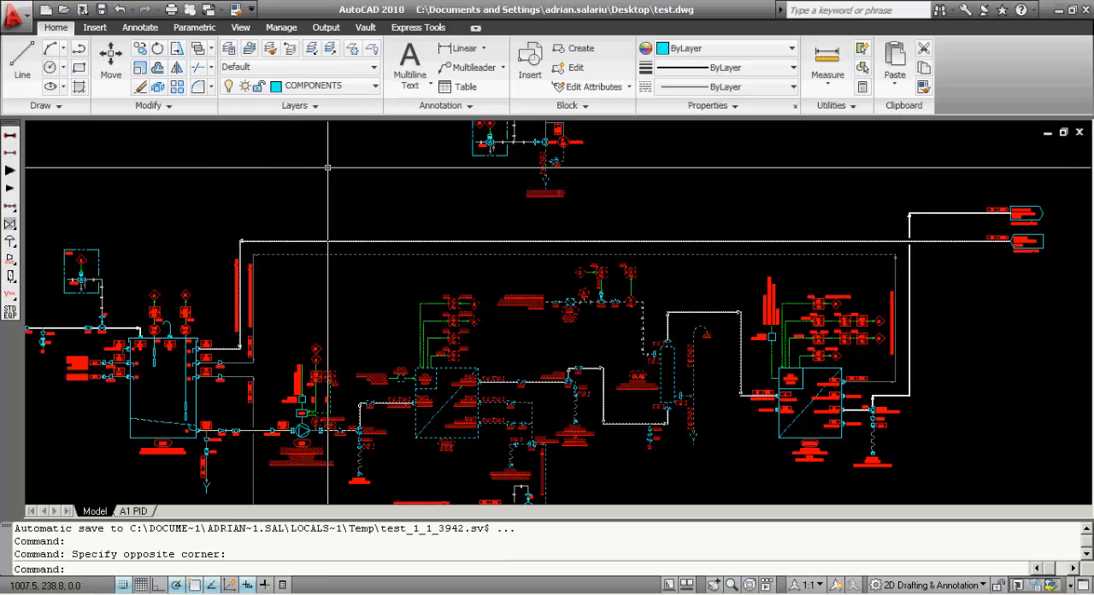
{"action": "key", "text": "Escape"}
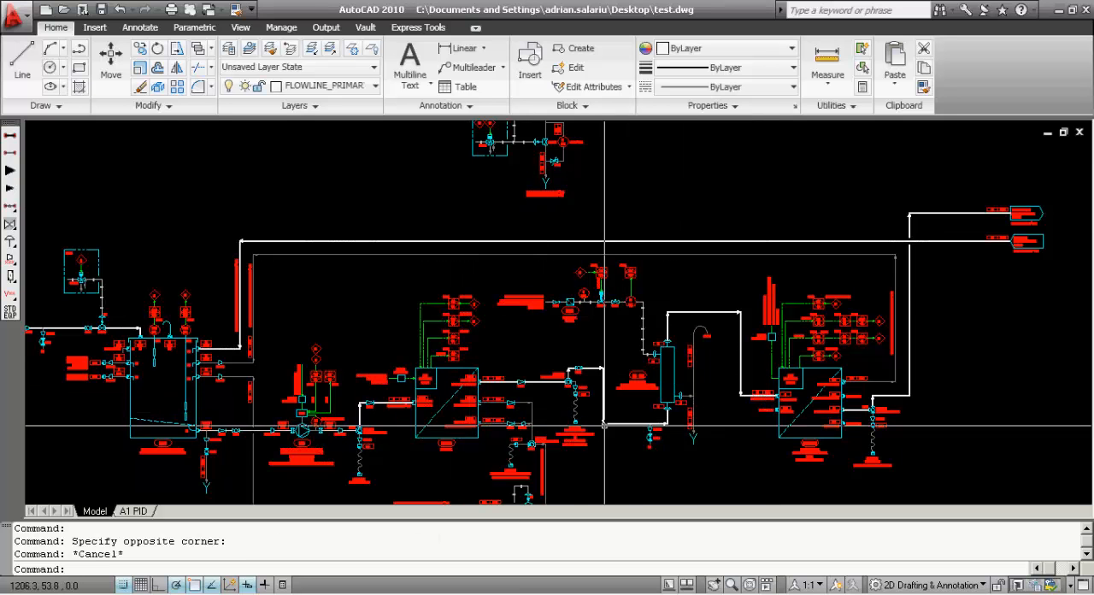
Start a Stretch with a crossing polygon (CP) and run its boundary upward between the degasser DG 26 and the CEDI 27 unit
{"action": "scroll", "coordinate": [554, 411], "scroll_direction": "up", "scroll_amount": 3}
{"action": "scroll", "coordinate": [554, 393], "scroll_direction": "down", "scroll_amount": 3}
{"action": "scroll", "coordinate": [554, 385], "scroll_direction": "up", "scroll_amount": 3}
{"action": "scroll", "coordinate": [523, 342], "scroll_direction": "down", "scroll_amount": 1}
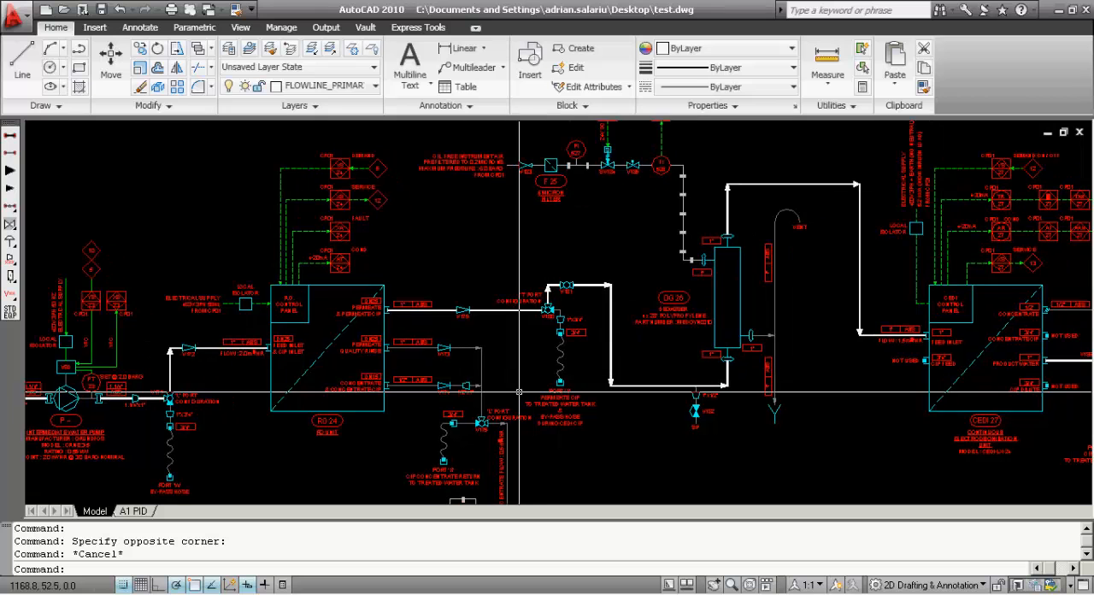
{"action": "scroll", "coordinate": [491, 303], "scroll_direction": "down", "scroll_amount": 1}
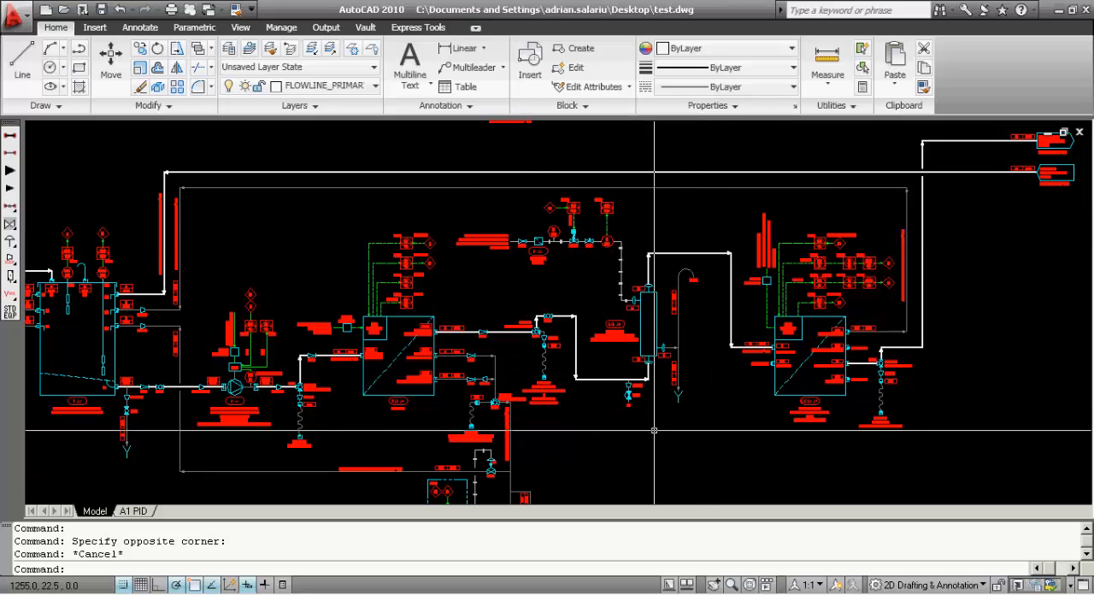
{"action": "type", "text": "S"}
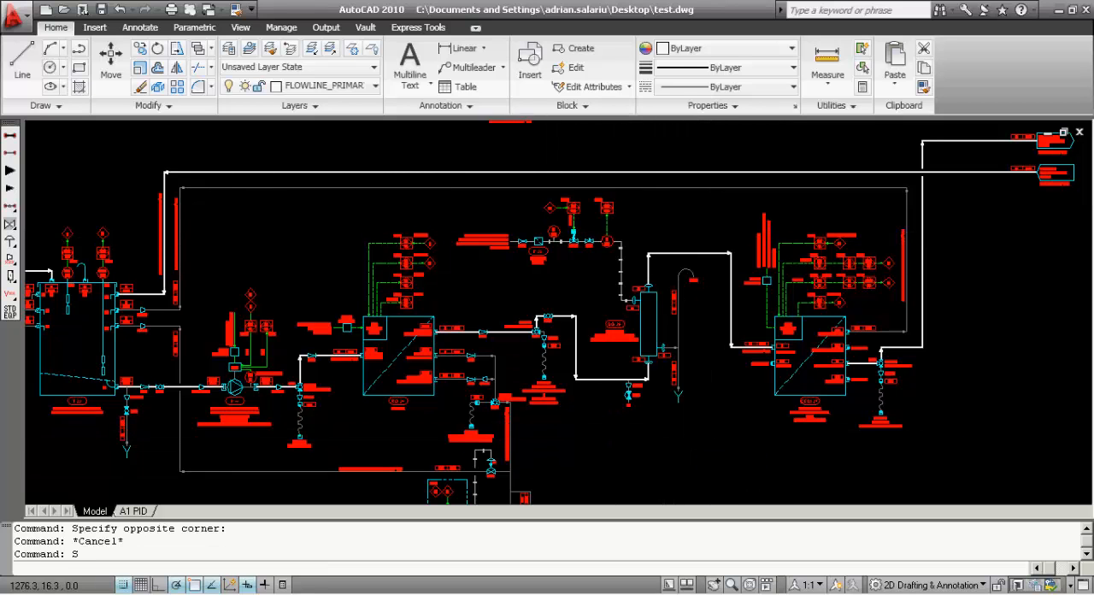
{"action": "key", "text": "Return"}
{"action": "left_click", "coordinate": [709, 433]}
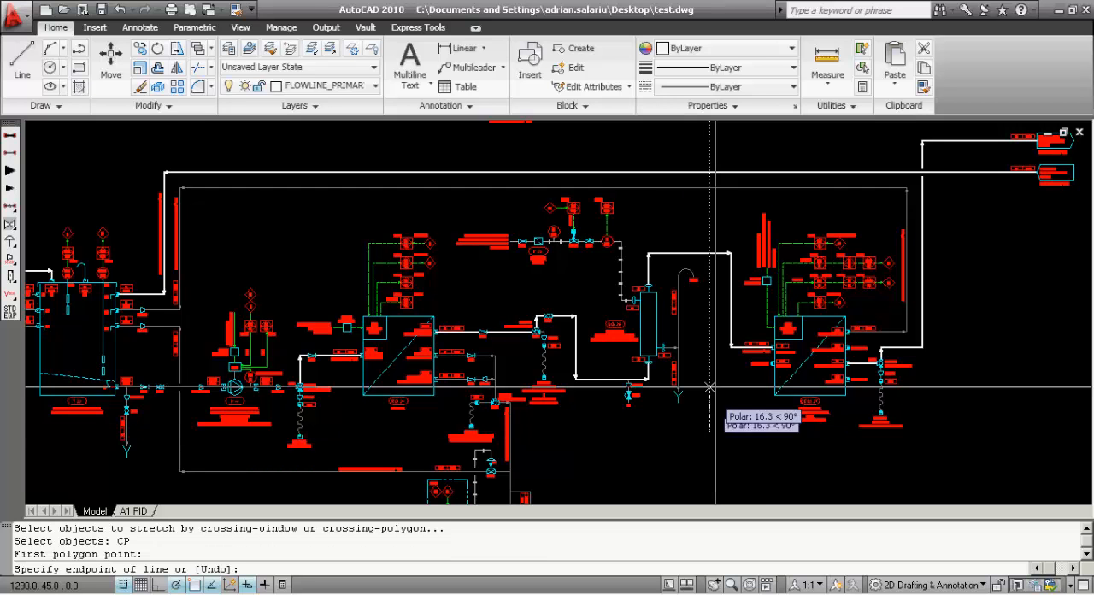
{"action": "left_click", "coordinate": [710, 254]}
{"action": "left_click", "coordinate": [682, 196]}
{"action": "scroll", "coordinate": [624, 184], "scroll_direction": "up", "scroll_amount": 5}
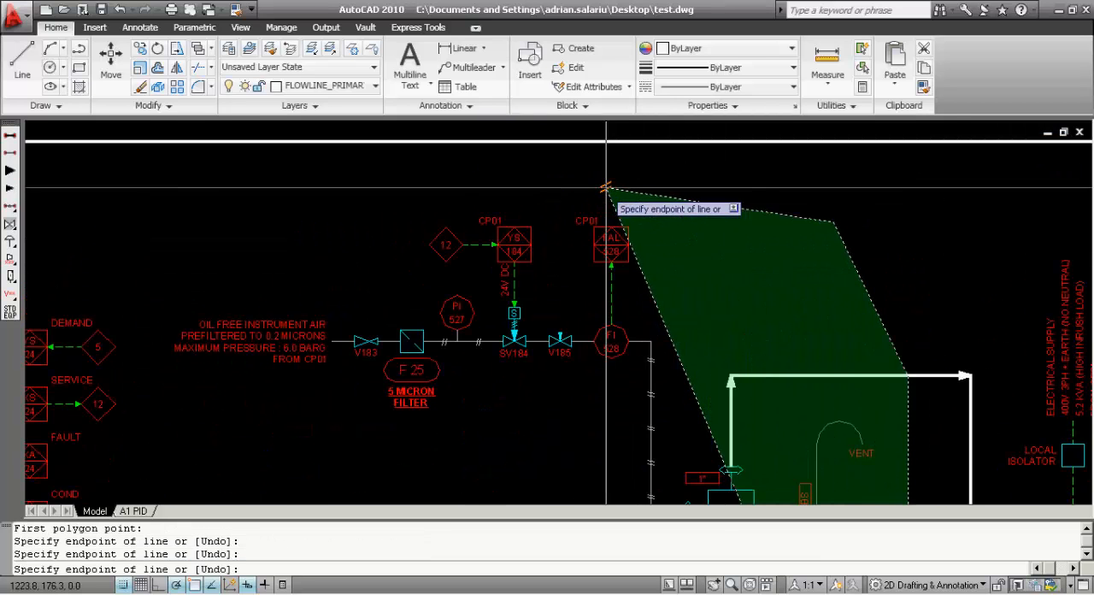
{"action": "scroll", "coordinate": [636, 207], "scroll_direction": "down", "scroll_amount": 5}
Turn object snap off and continue the crossing polygon over and around the instrument air line with the 5 micron filter
{"action": "middle_click_drag", "start_coordinate": [705, 221], "coordinate": [655, 255]}
{"action": "key", "text": "F3"}
{"action": "scroll", "coordinate": [626, 240], "scroll_direction": "up", "scroll_amount": 8}
{"action": "left_click", "coordinate": [619, 239]}
{"action": "scroll", "coordinate": [555, 237], "scroll_direction": "down", "scroll_amount": 7}
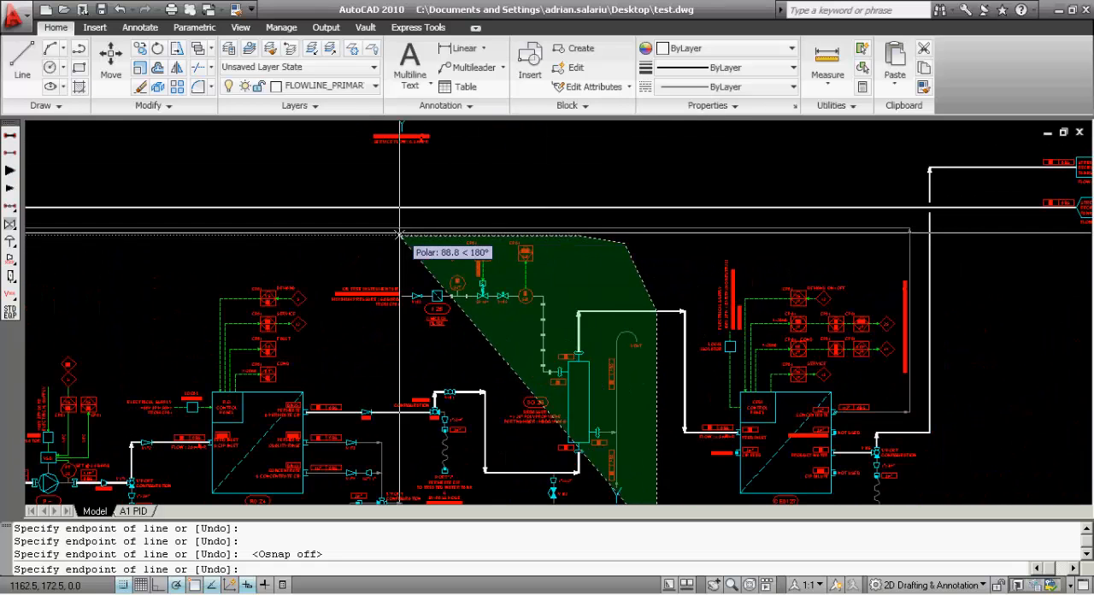
{"action": "left_click", "coordinate": [366, 235]}
{"action": "left_click", "coordinate": [308, 235]}
{"action": "left_click", "coordinate": [308, 315]}
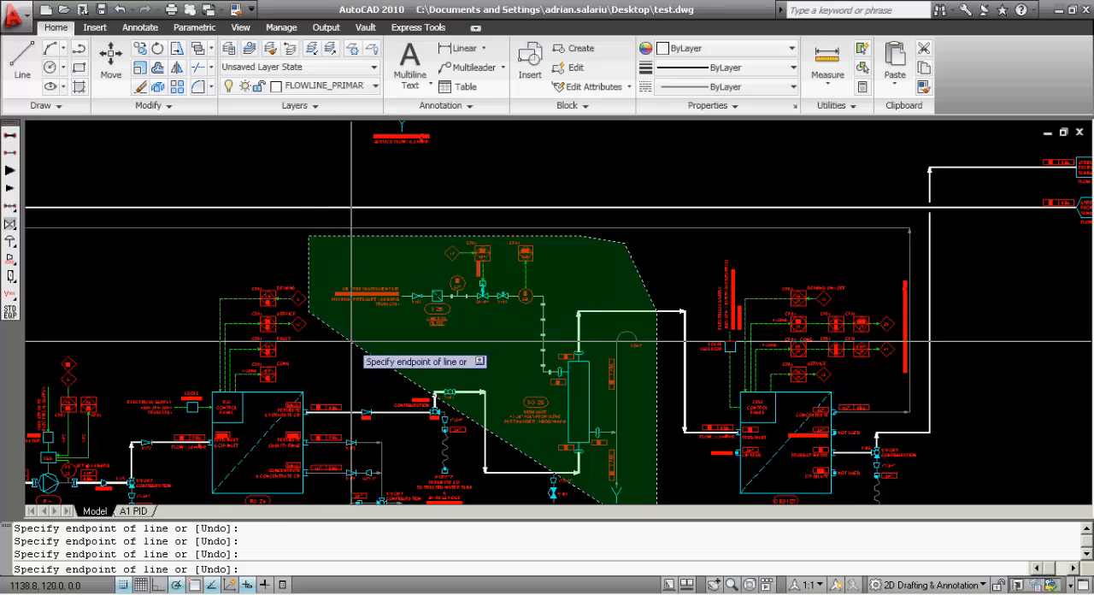
{"action": "left_click", "coordinate": [353, 347]}
Run the polygon down between the RO unit and valve V180, past the Port 'Y' note, and complete the selection of the degasser section
{"action": "middle_click_drag", "start_coordinate": [411, 465], "coordinate": [436, 366]}
{"action": "scroll", "coordinate": [436, 367], "scroll_direction": "up", "scroll_amount": 2}
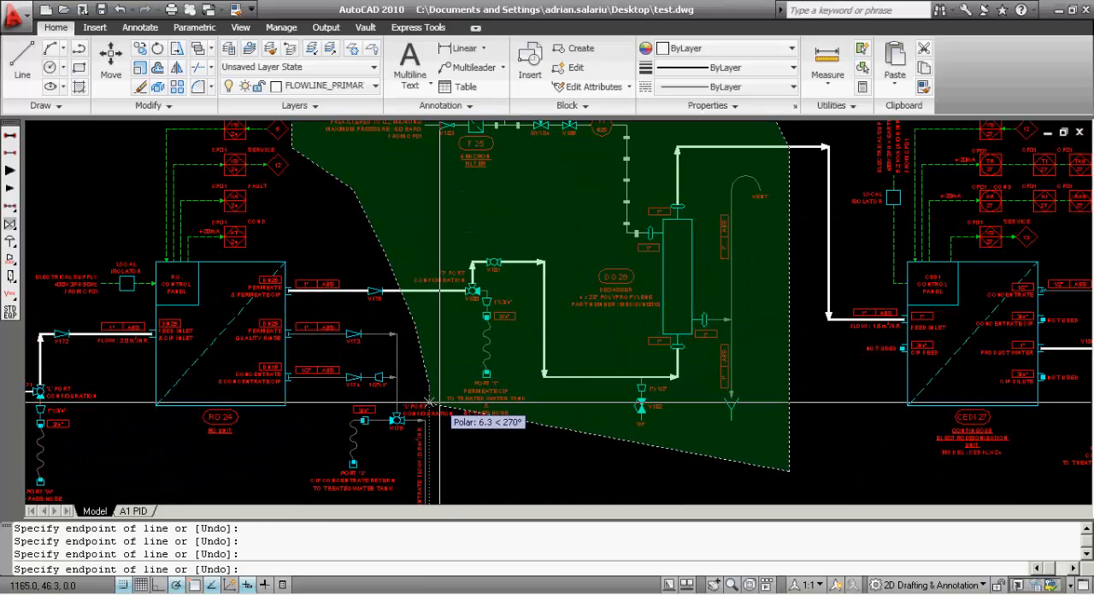
{"action": "scroll", "coordinate": [444, 403], "scroll_direction": "up", "scroll_amount": 2}
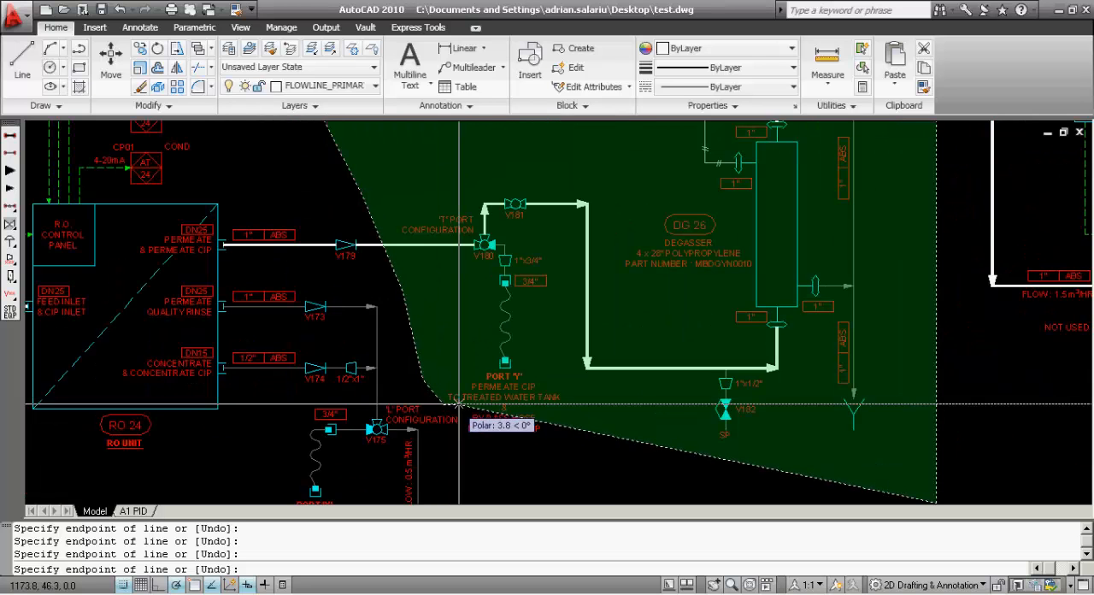
{"action": "scroll", "coordinate": [459, 403], "scroll_direction": "up", "scroll_amount": 2}
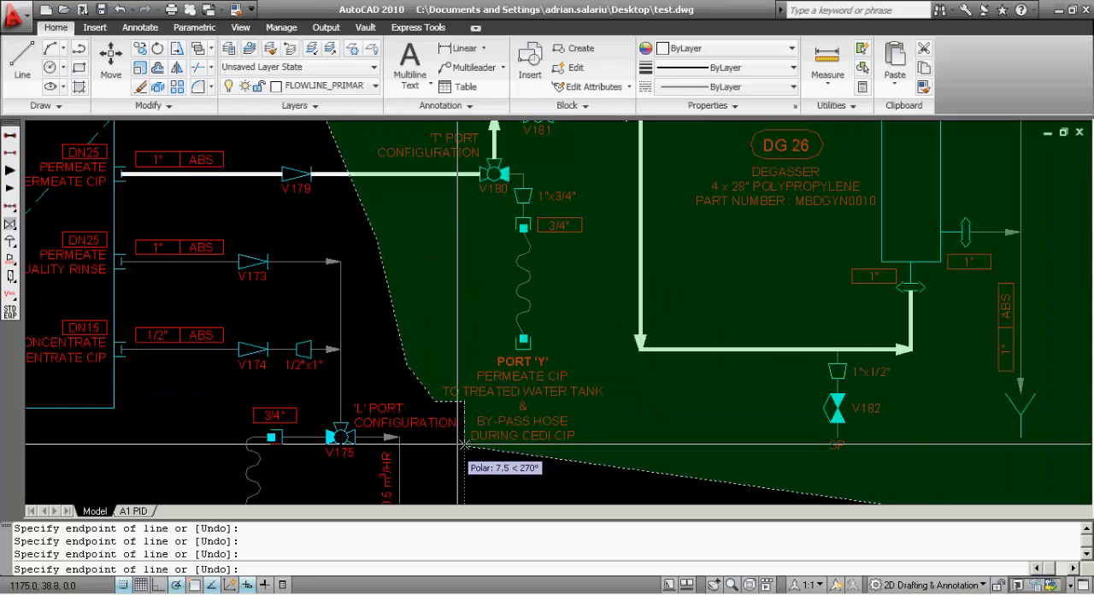
{"action": "scroll", "coordinate": [466, 445], "scroll_direction": "down", "scroll_amount": 5}
{"action": "key", "text": "Return"}
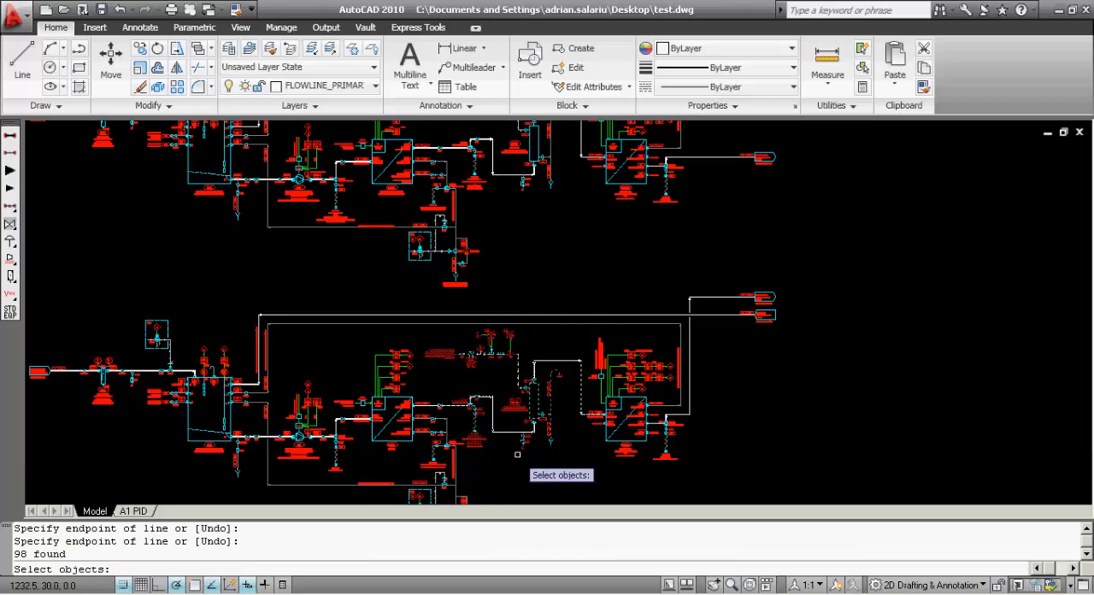
Stretch the selected degasser section 15 units to the right
{"action": "scroll", "coordinate": [517, 454], "scroll_direction": "up", "scroll_amount": 4}
{"action": "key", "text": "Return"}
{"action": "left_click", "coordinate": [489, 469]}
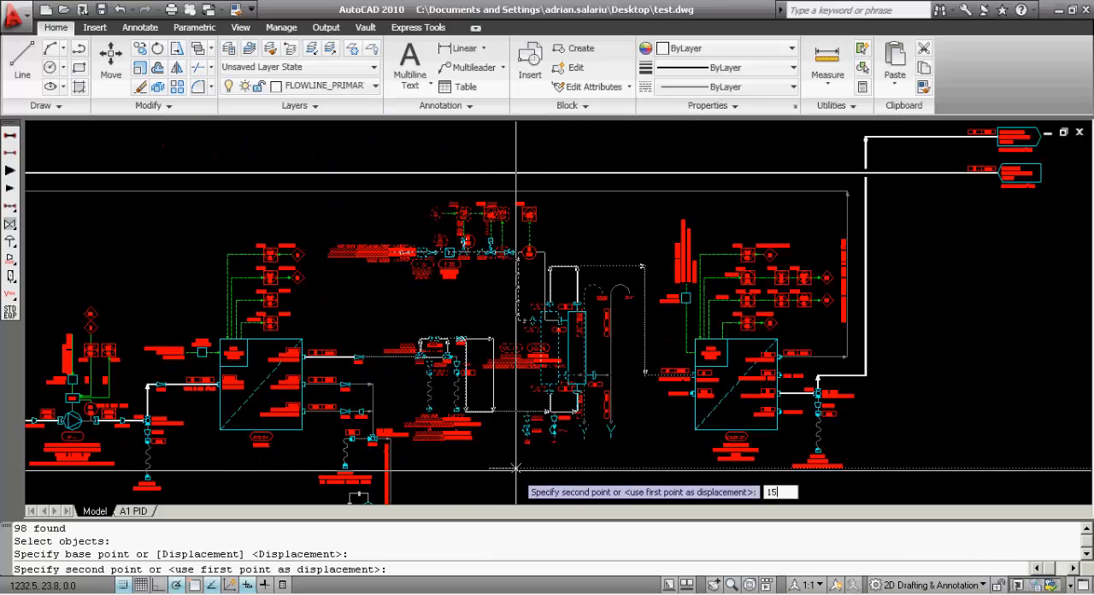
{"action": "key", "text": "Return"}
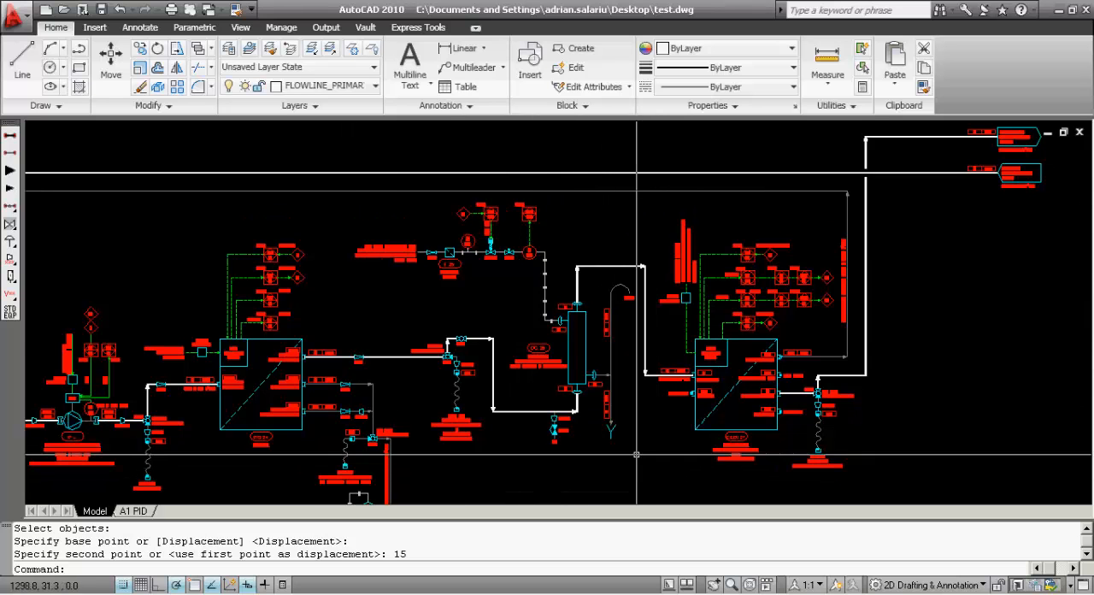
Start another Stretch with a crossing polygon (CP) running around the outlet tags at the right and above the long top flowlines
{"action": "scroll", "coordinate": [636, 455], "scroll_direction": "down", "scroll_amount": 3}
{"action": "scroll", "coordinate": [726, 420], "scroll_direction": "down", "scroll_amount": 2}
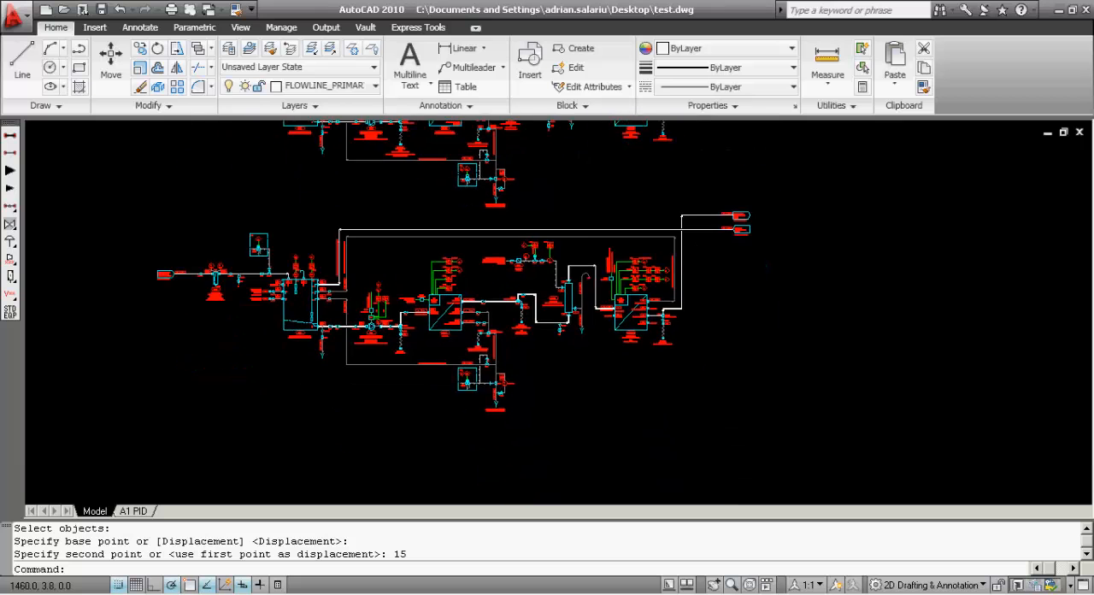
{"action": "scroll", "coordinate": [590, 269], "scroll_direction": "up", "scroll_amount": 2}
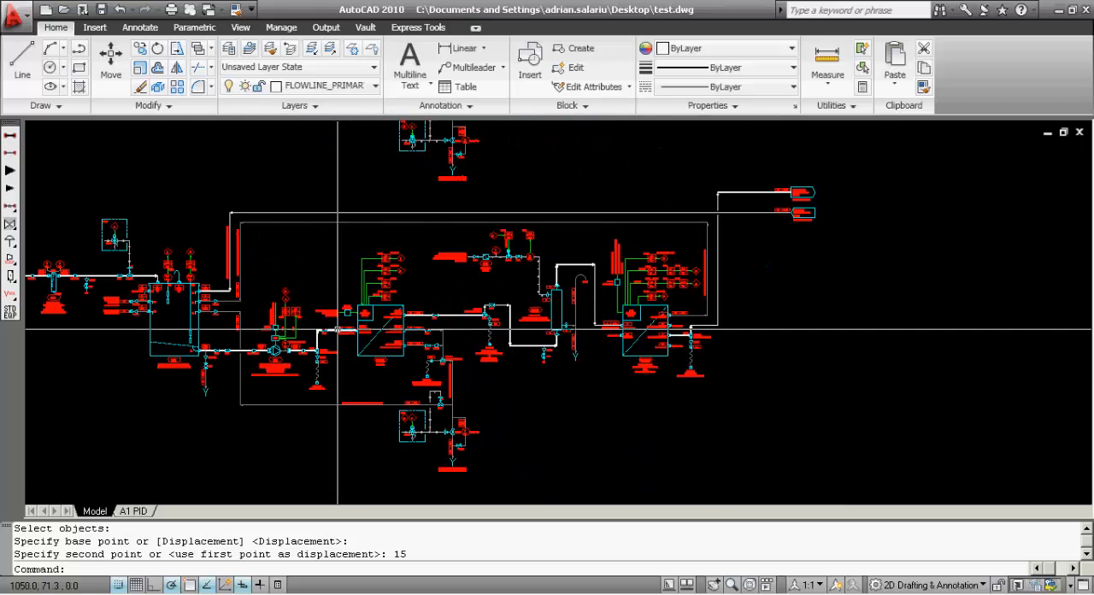
{"action": "type", "text": "s"}
{"action": "key", "text": "Return"}
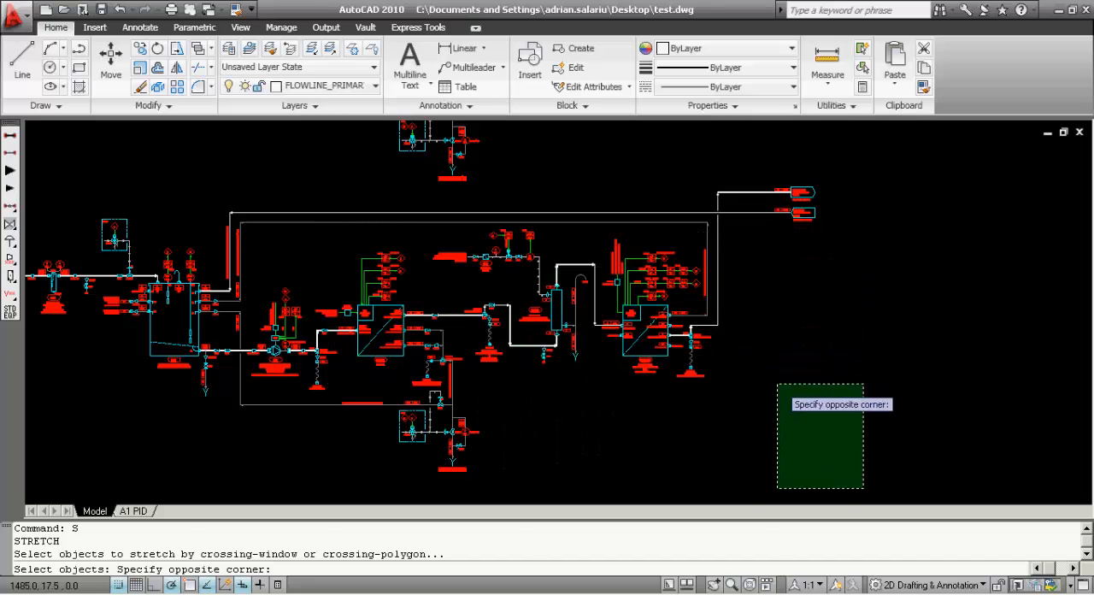
{"action": "key", "text": "Escape"}
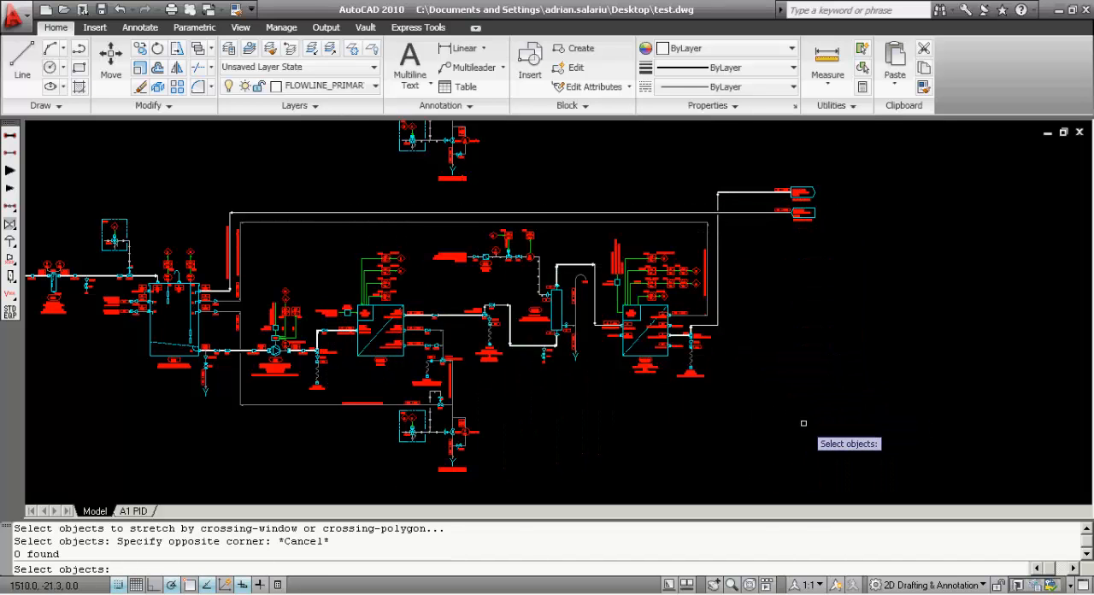
{"action": "type", "text": "CP"}
{"action": "key", "text": "Return"}
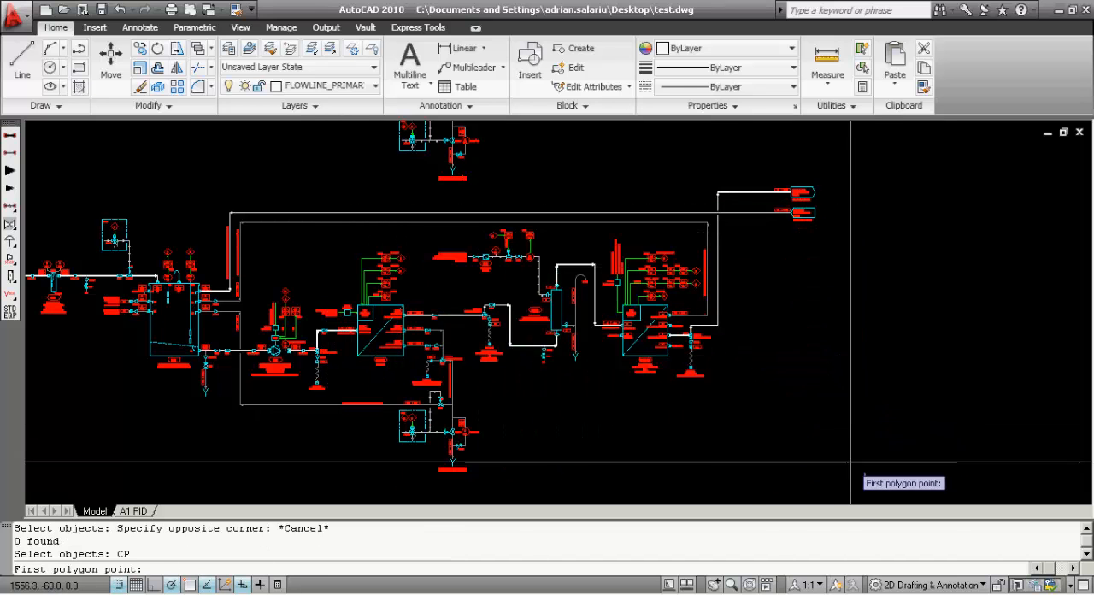
{"action": "left_click", "coordinate": [895, 468]}
{"action": "left_click", "coordinate": [863, 186]}
{"action": "left_click", "coordinate": [740, 156]}
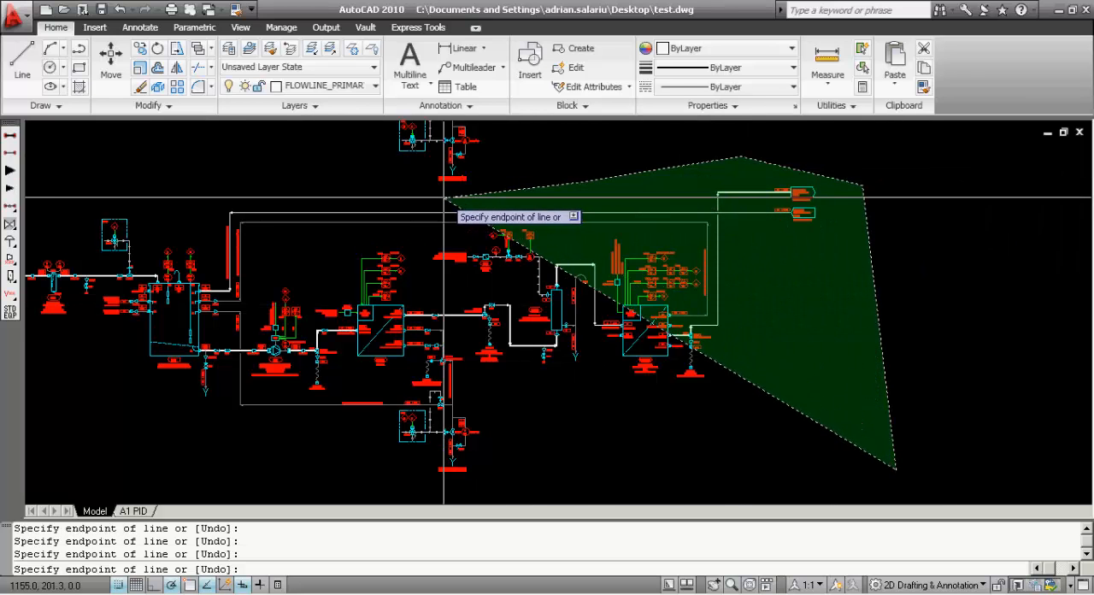
{"action": "left_click", "coordinate": [348, 199]}
Bring the polygon down between the pump and the RO unit and complete the selection of everything from the RO unit rightward
{"action": "scroll", "coordinate": [316, 316], "scroll_direction": "up", "scroll_amount": 2}
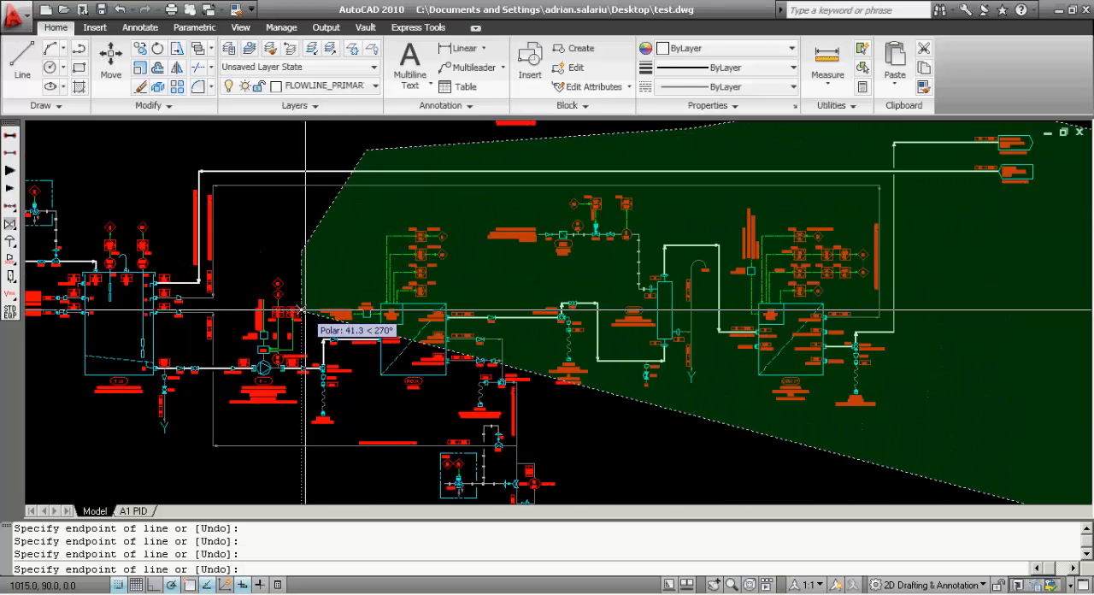
{"action": "scroll", "coordinate": [316, 316], "scroll_direction": "up", "scroll_amount": 2}
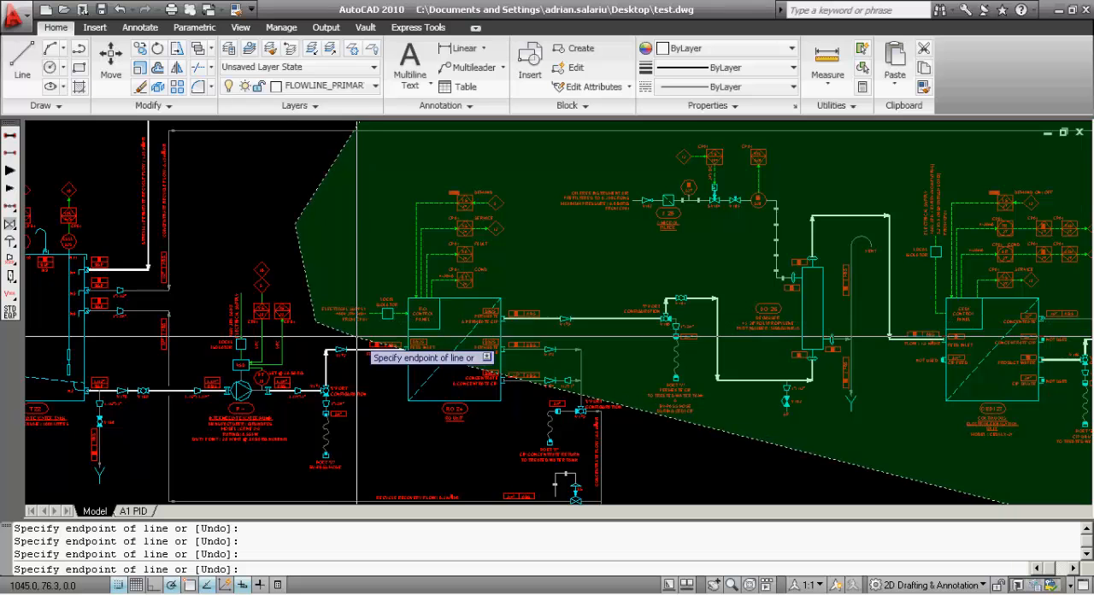
{"action": "scroll", "coordinate": [351, 359], "scroll_direction": "down", "scroll_amount": 5}
{"action": "left_click", "coordinate": [378, 387]}
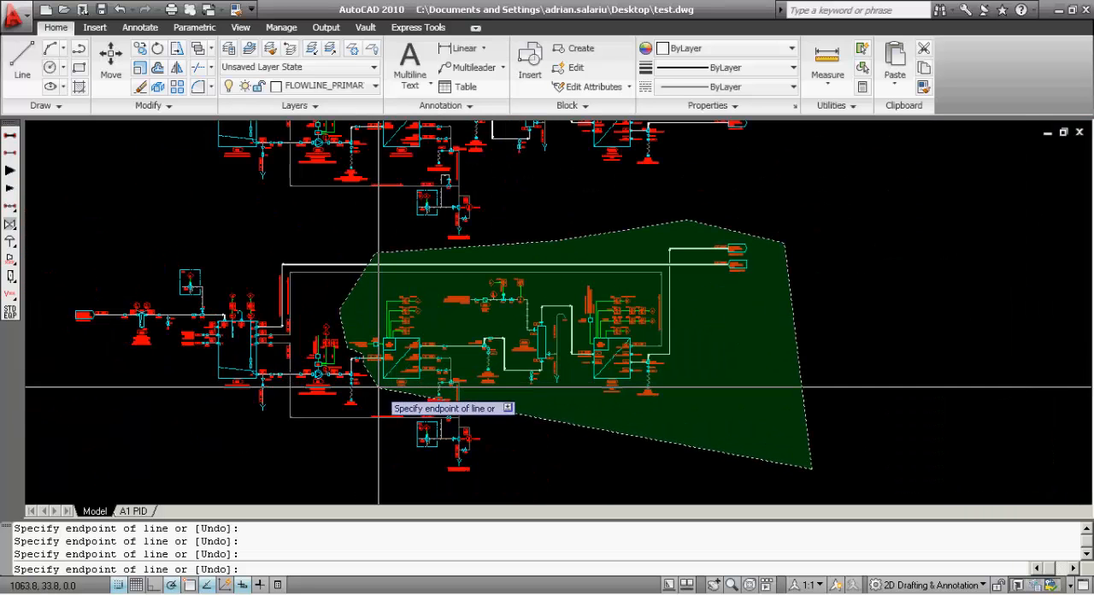
{"action": "left_click", "coordinate": [355, 427]}
{"action": "key", "text": "Return"}
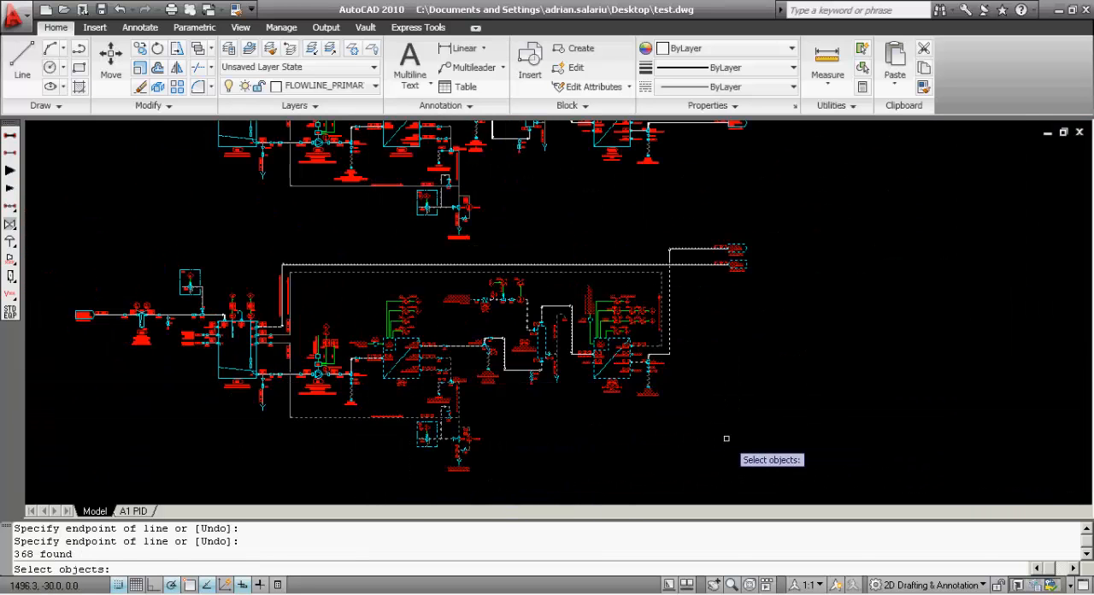
Stretch the selected equipment and flowlines 20 units to the right
{"action": "key", "text": "Return"}
{"action": "left_click", "coordinate": [622, 437]}
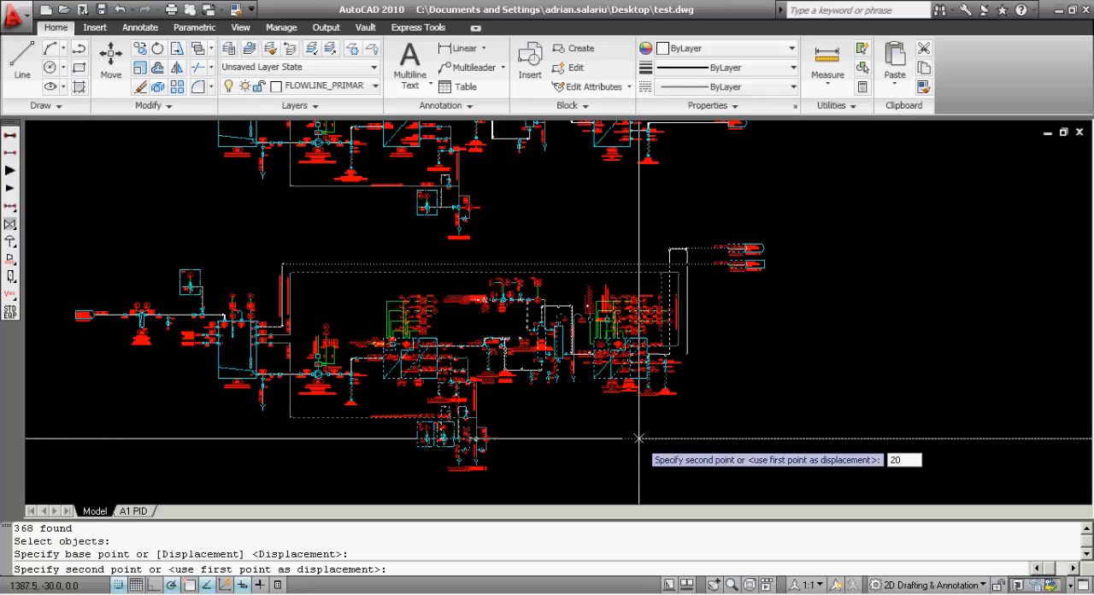
{"action": "key", "text": "Return"}
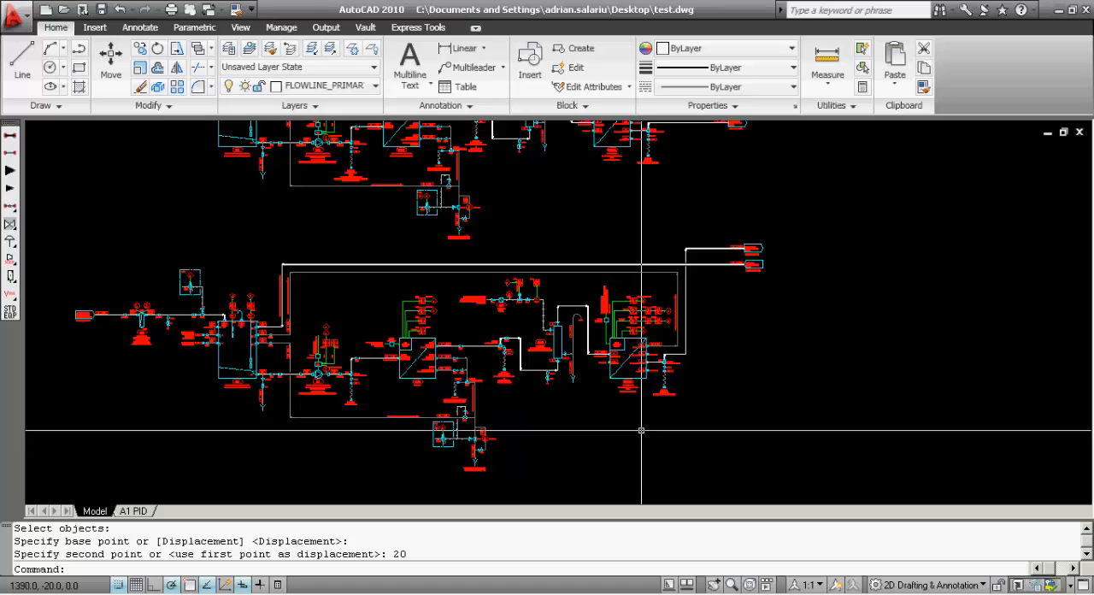
Stretch the previous selection (P), from the RO unit through the outlet tags, 100 units to the right
{"action": "scroll", "coordinate": [376, 353], "scroll_direction": "up", "scroll_amount": 2}
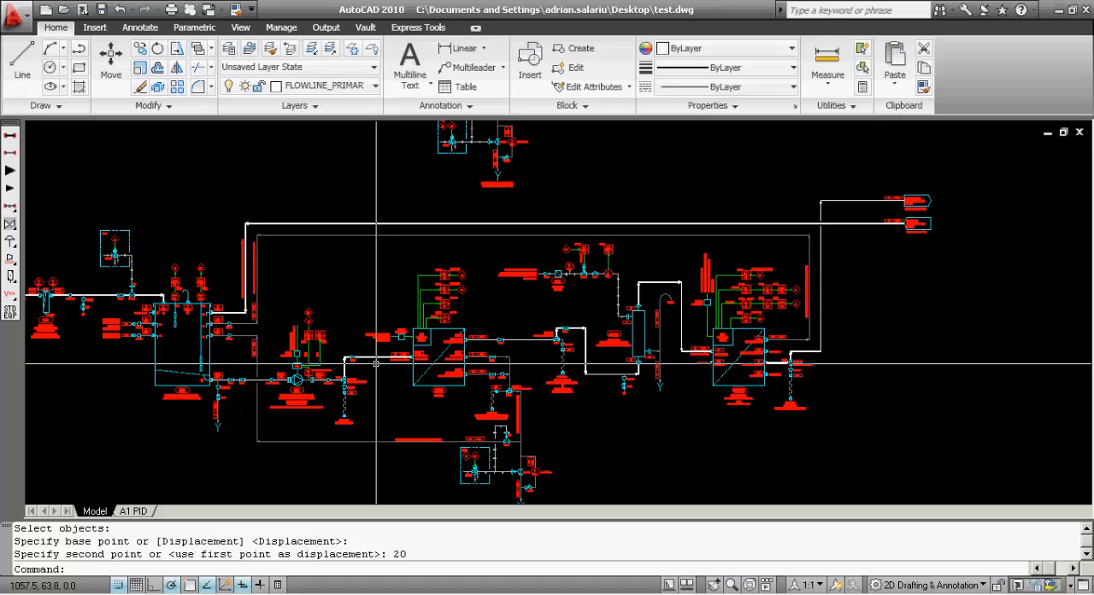
{"action": "type", "text": "s"}
{"action": "key", "text": "Return"}
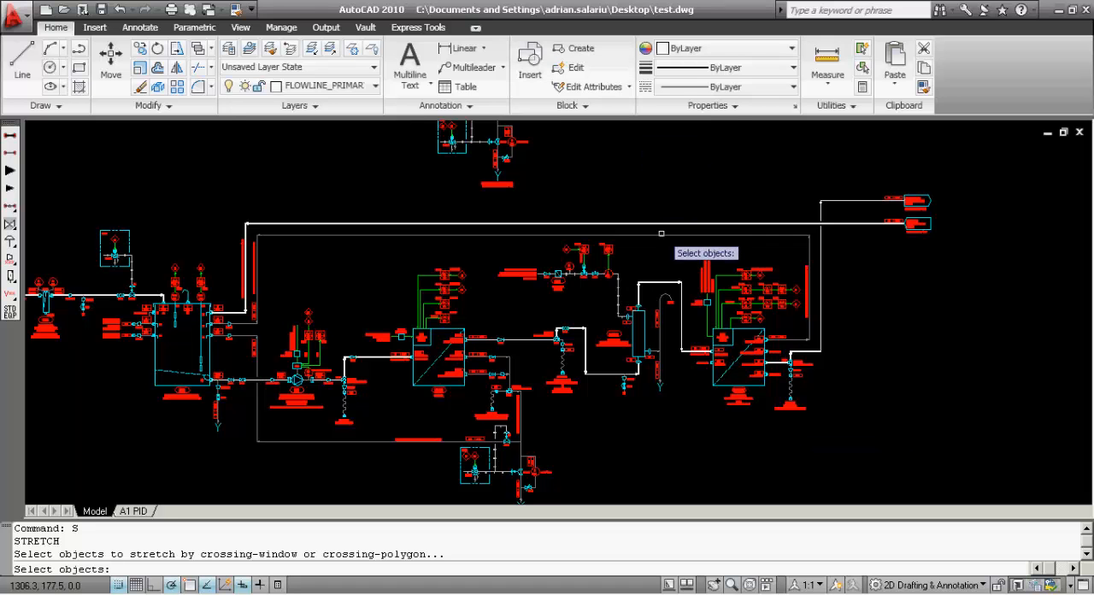
{"action": "scroll", "coordinate": [662, 256], "scroll_direction": "down", "scroll_amount": 2}
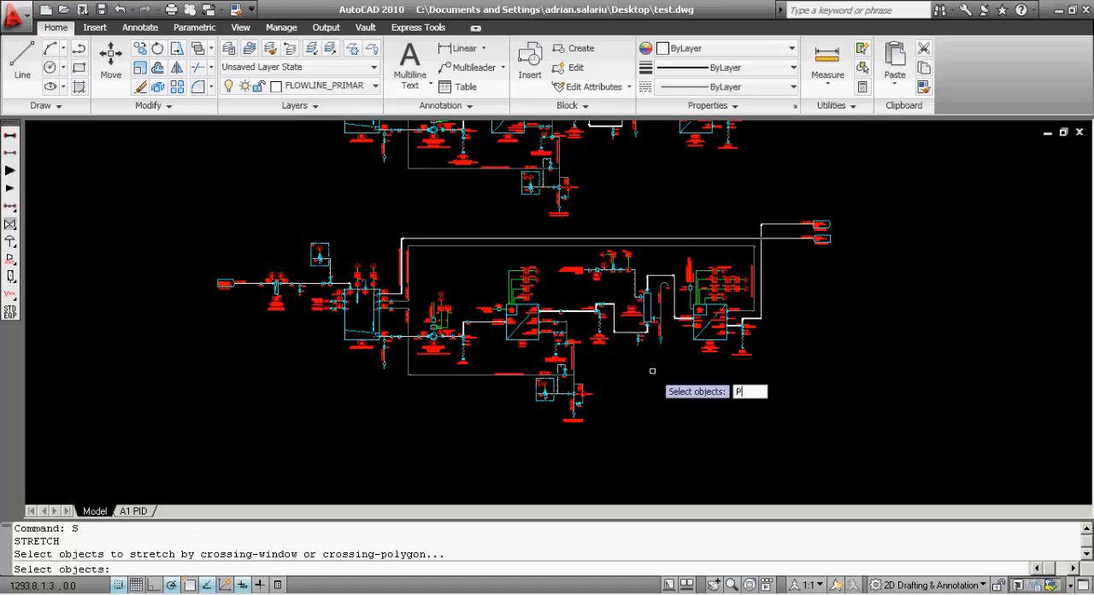
{"action": "type", "text": "P"}
{"action": "key", "text": "Return"}
{"action": "key", "text": "Return"}
{"action": "left_click", "coordinate": [569, 447]}
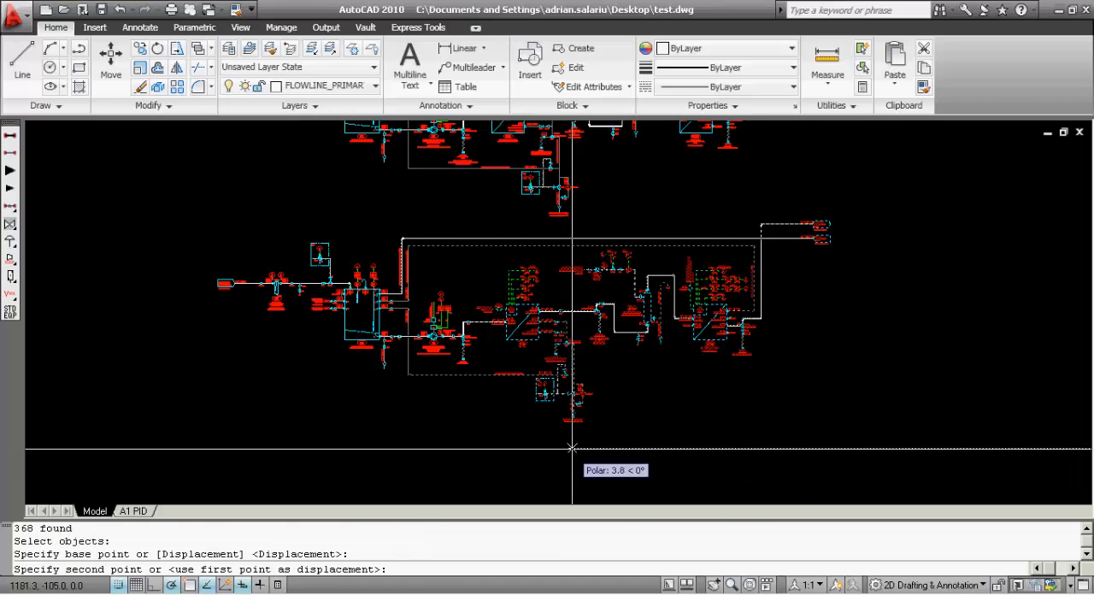
{"action": "type", "text": "1"}
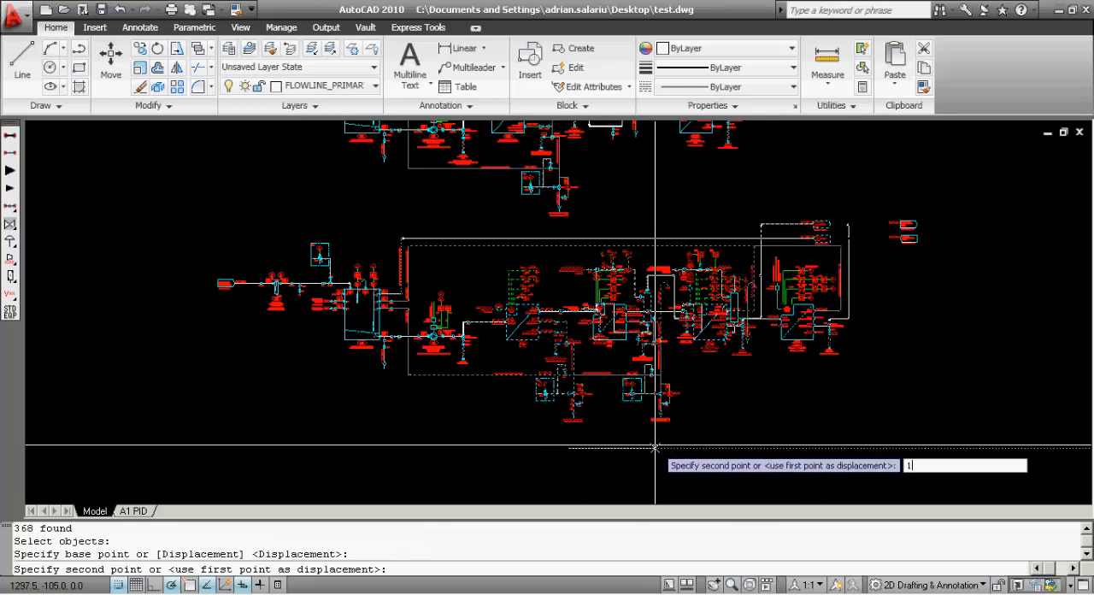
{"action": "type", "text": "00"}
{"action": "key", "text": "Return"}
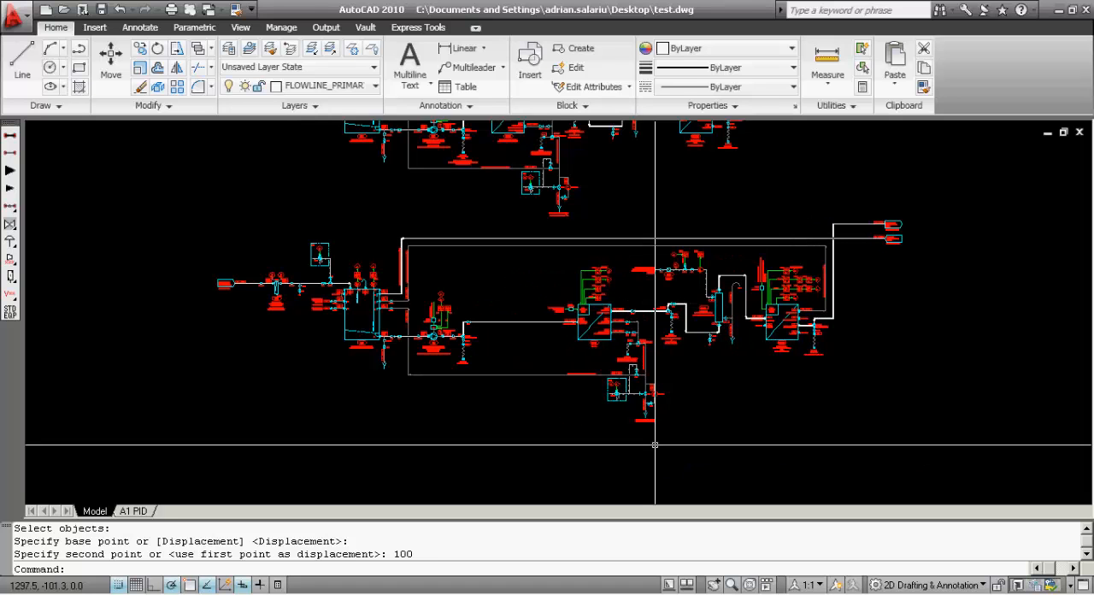
{"action": "type", "text": "S"}
{"action": "key", "text": "Return"}
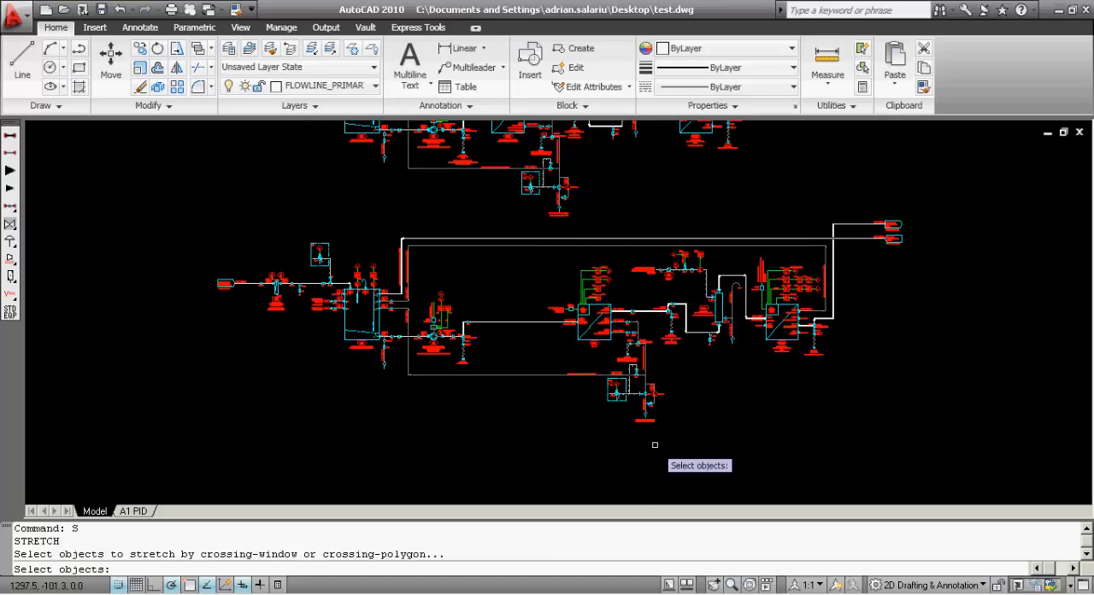
{"action": "key", "text": "Return"}
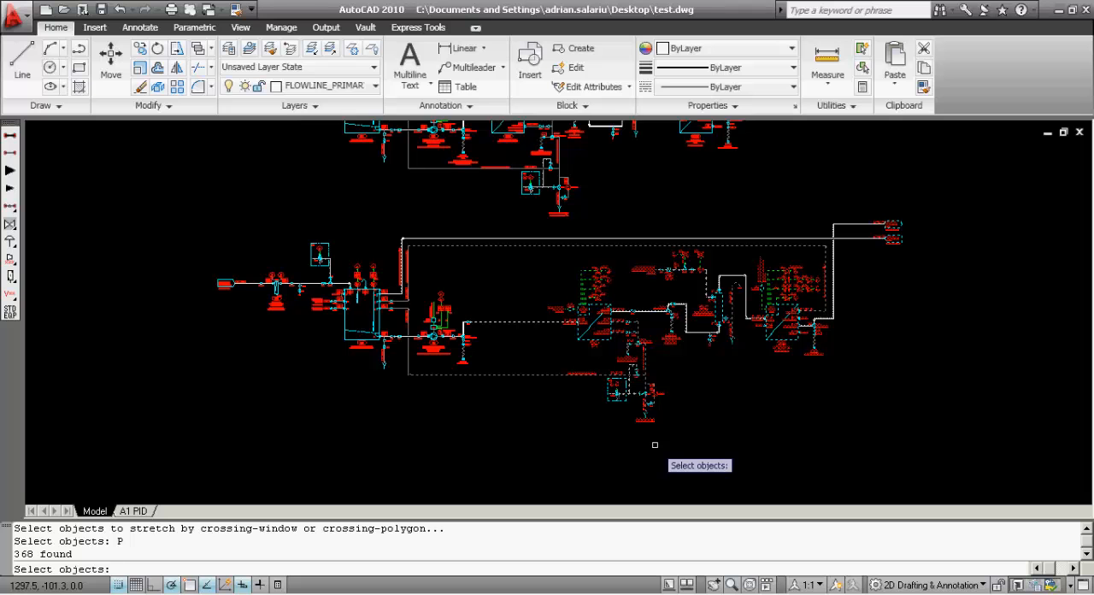
{"action": "key", "text": "Escape"}
Start a Stretch with a crossing polygon (CP) running up between the last equipment unit and the outlet tags and over the top flowlines
{"action": "scroll", "coordinate": [741, 440], "scroll_direction": "up", "scroll_amount": 3}
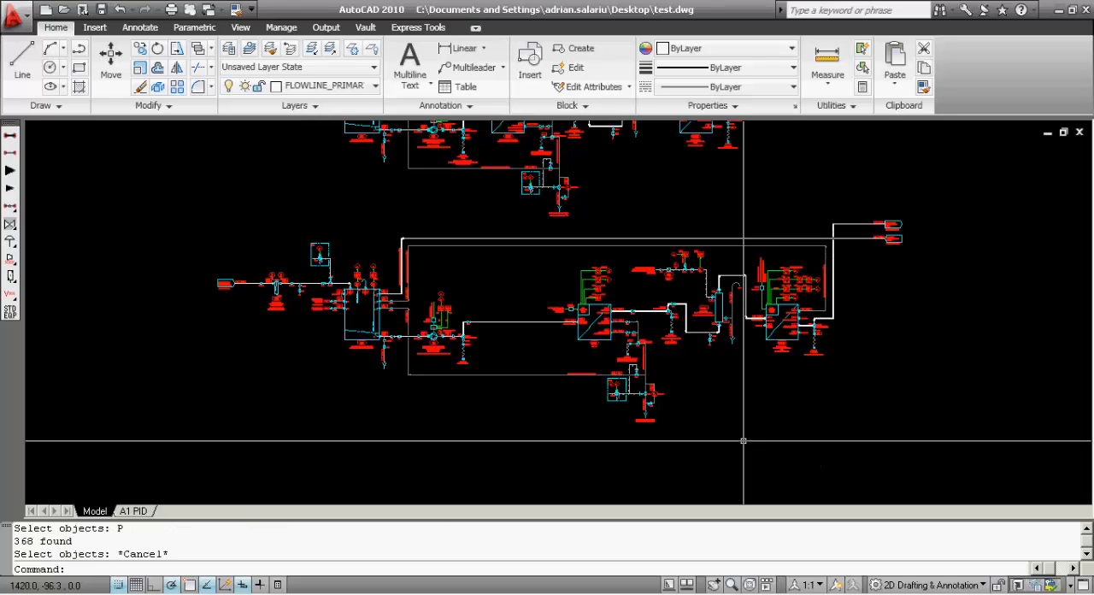
{"action": "middle_click_drag", "start_coordinate": [786, 407], "coordinate": [697, 403]}
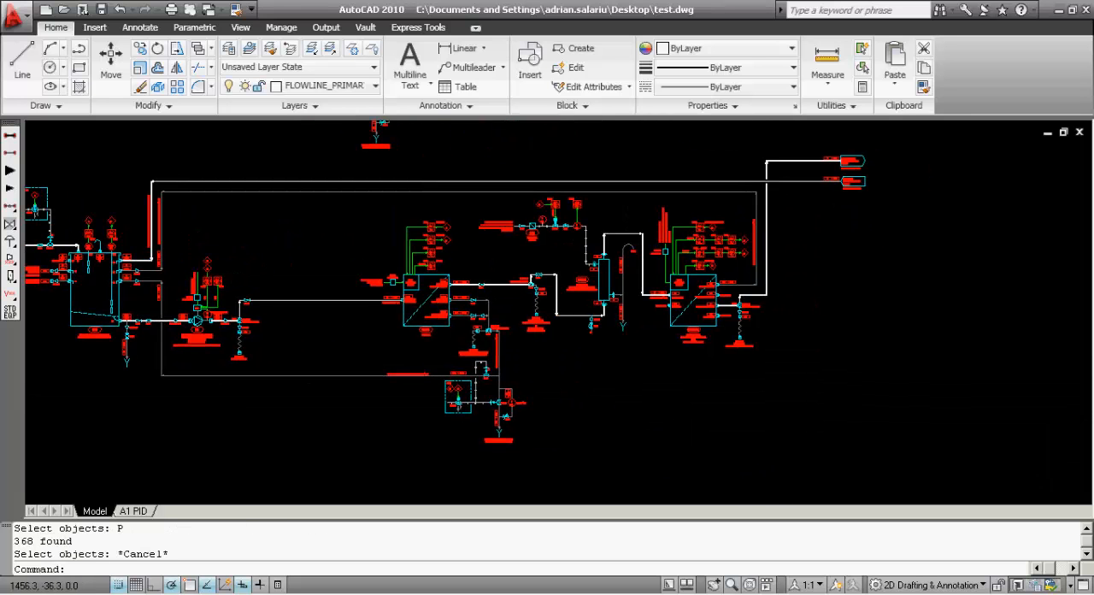
{"action": "type", "text": "S"}
{"action": "key", "text": "Return"}
{"action": "type", "text": "CP"}
{"action": "key", "text": "Return"}
{"action": "left_click", "coordinate": [806, 418]}
{"action": "left_click", "coordinate": [806, 243]}
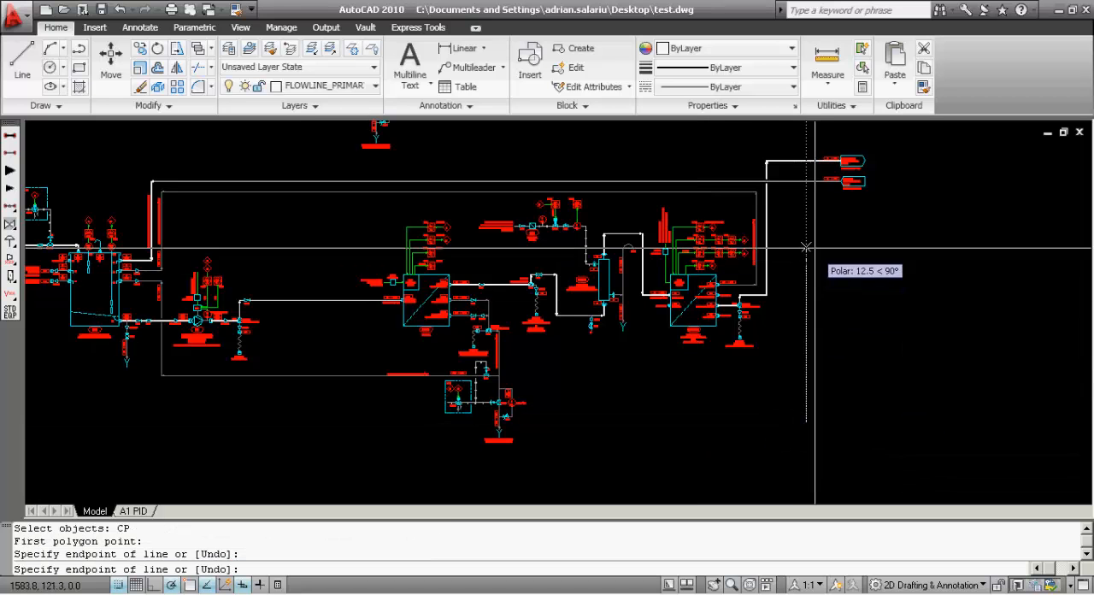
{"action": "left_click", "coordinate": [807, 135]}
{"action": "left_click", "coordinate": [664, 155]}
{"action": "left_click", "coordinate": [621, 216]}
{"action": "left_click", "coordinate": [442, 189]}
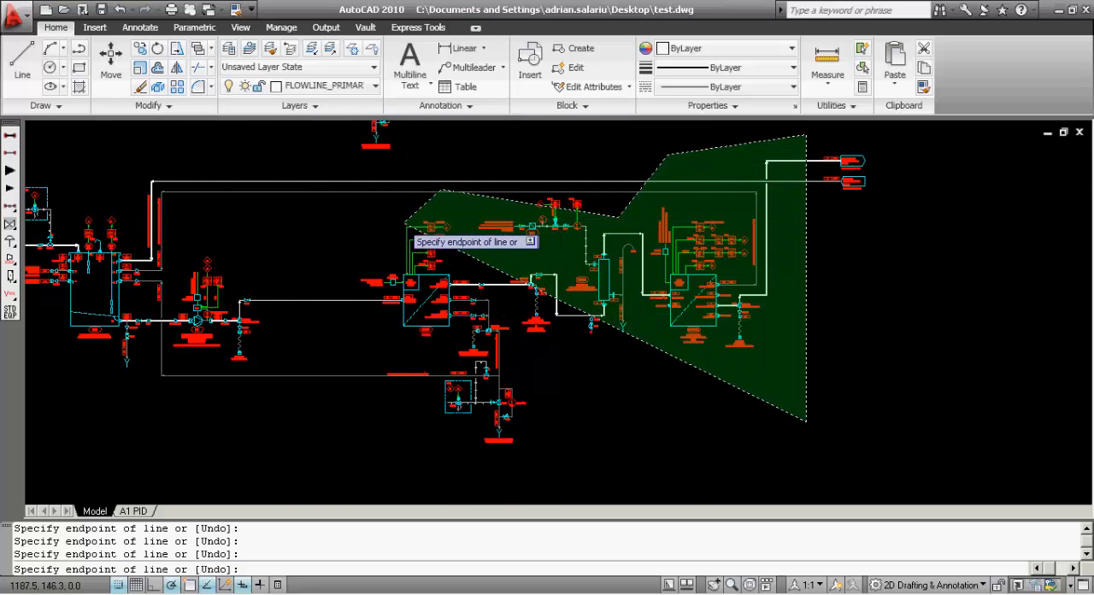
{"action": "left_click", "coordinate": [320, 320]}
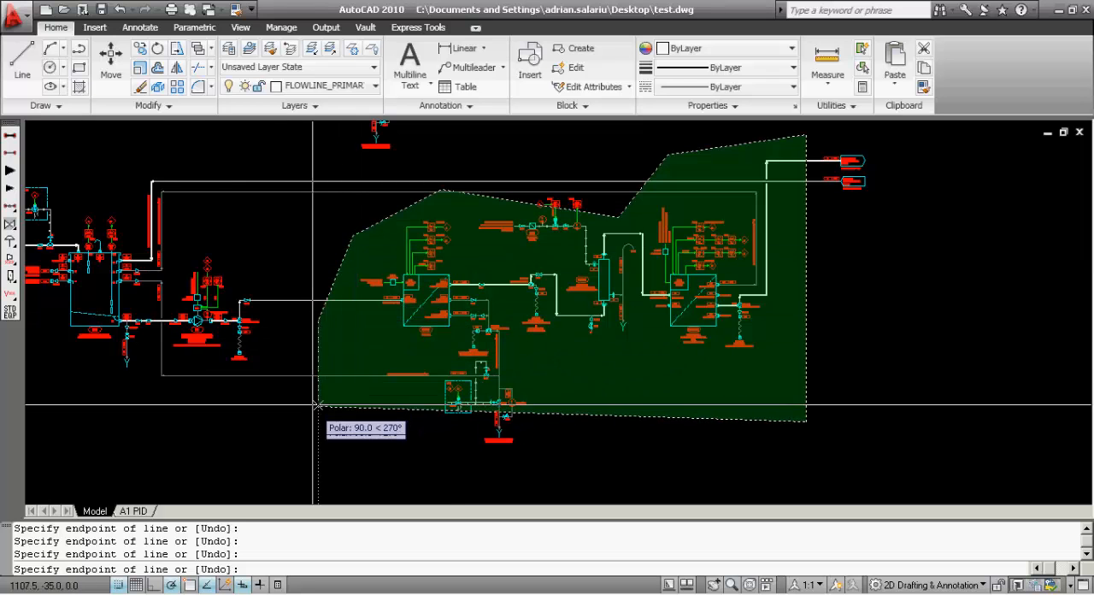
{"action": "type", "text": "U"}
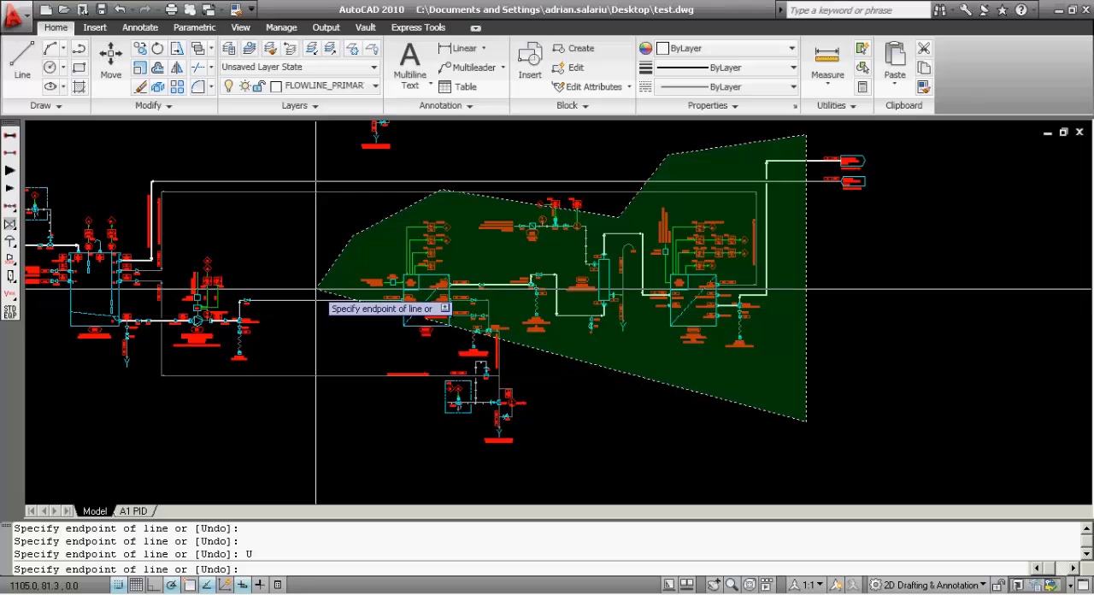
{"action": "key", "text": "Return"}
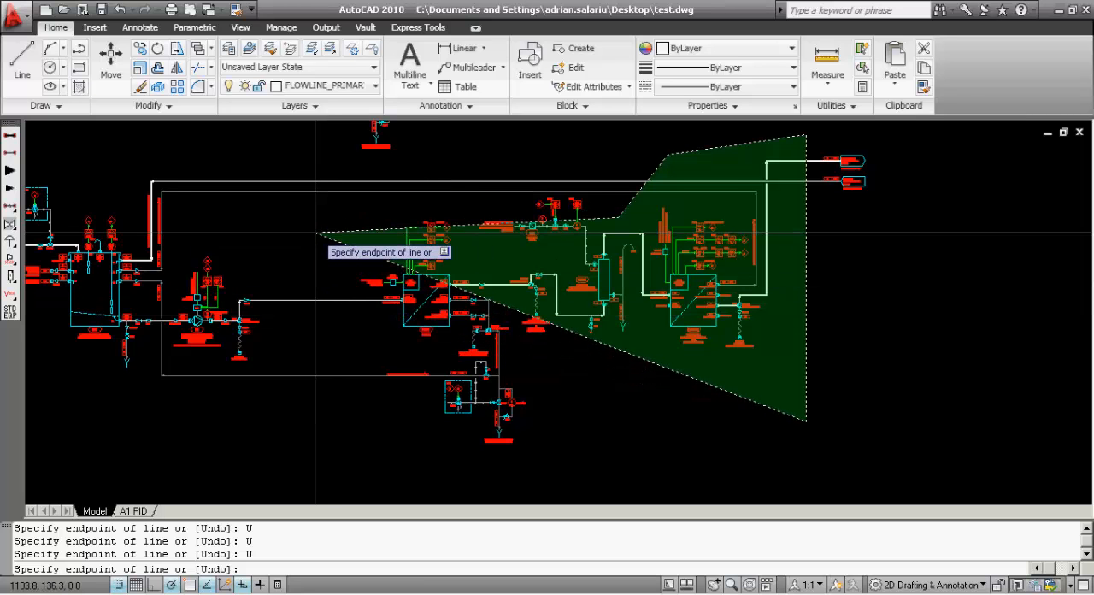
{"action": "type", "text": "U"}
{"action": "key", "text": "Return"}
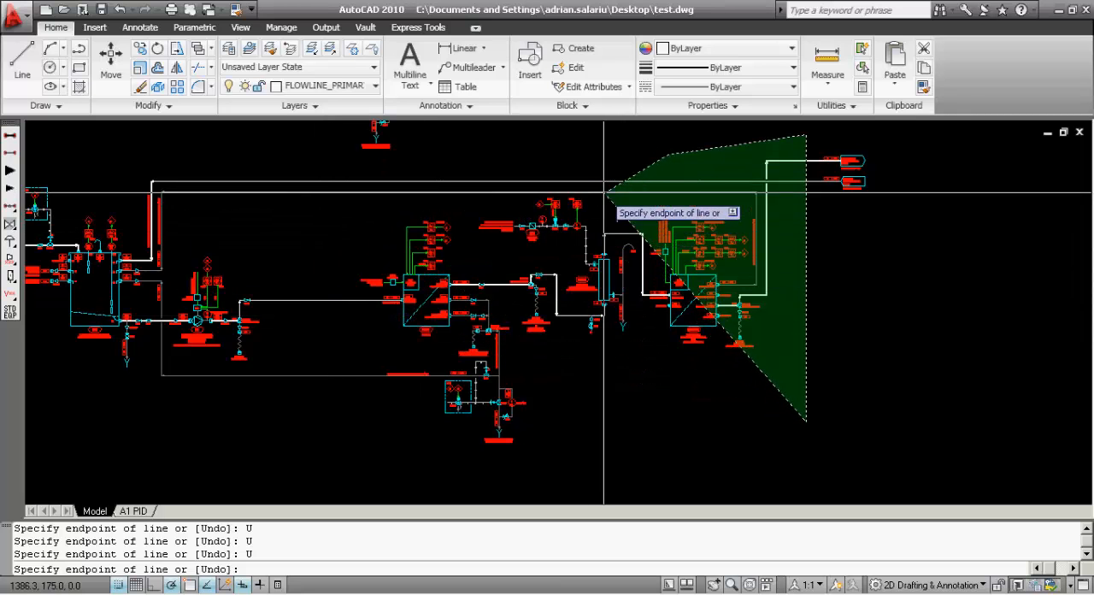
Finish the polygon above the top flowlines and down between the pump and RO unit, and stretch the selected equipment 90 units to the left
{"action": "left_click", "coordinate": [480, 169]}
{"action": "left_click", "coordinate": [273, 184]}
{"action": "left_click", "coordinate": [333, 414]}
{"action": "left_click", "coordinate": [389, 450]}
{"action": "left_click", "coordinate": [543, 471]}
{"action": "key", "text": "Return"}
{"action": "key", "text": "Return"}
{"action": "left_click", "coordinate": [664, 459]}
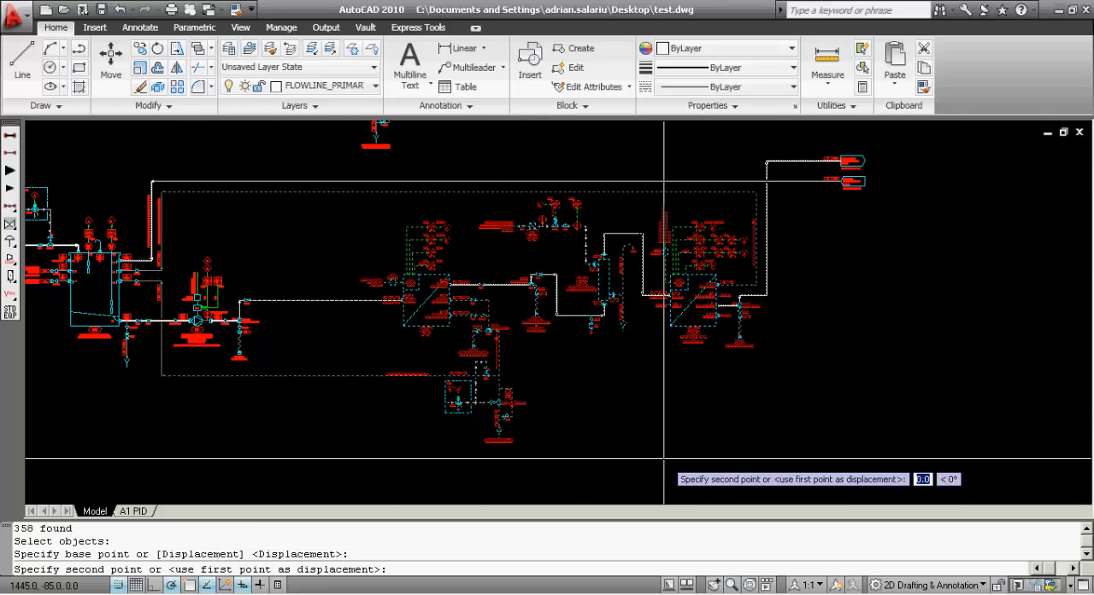
{"action": "left_click", "coordinate": [572, 459]}
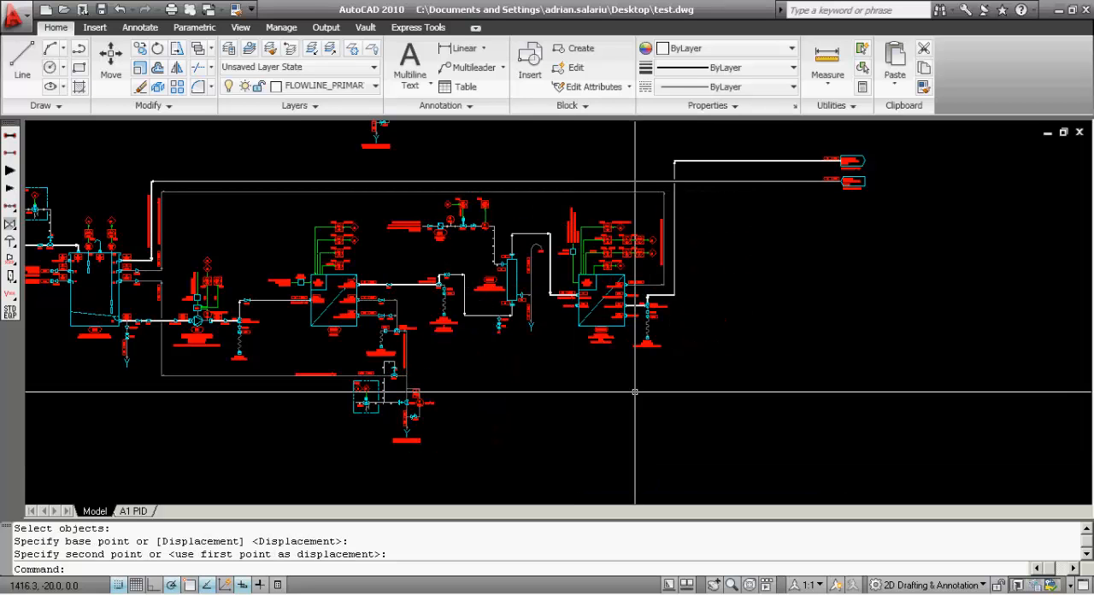